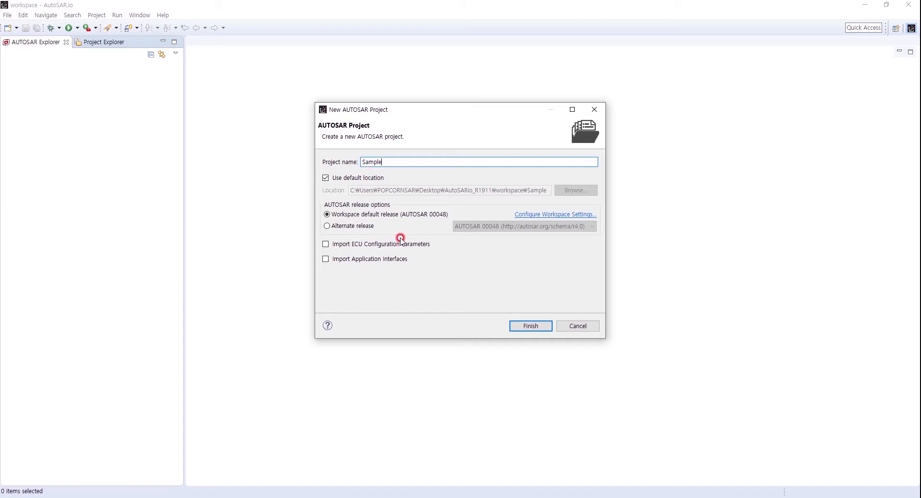
Finish creating the Sample project and add an AUTOSAR file named Adaptive.arxml to it, without an ARPackage
click(527, 326)
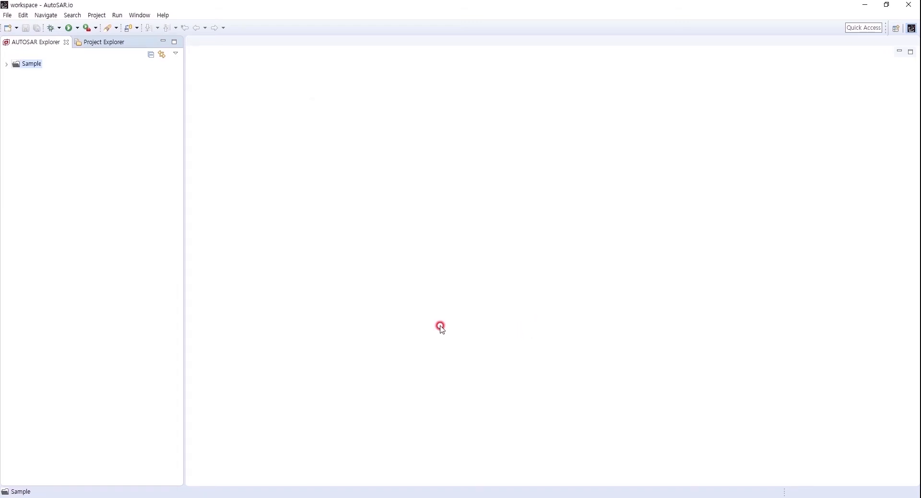
right_click(30, 70)
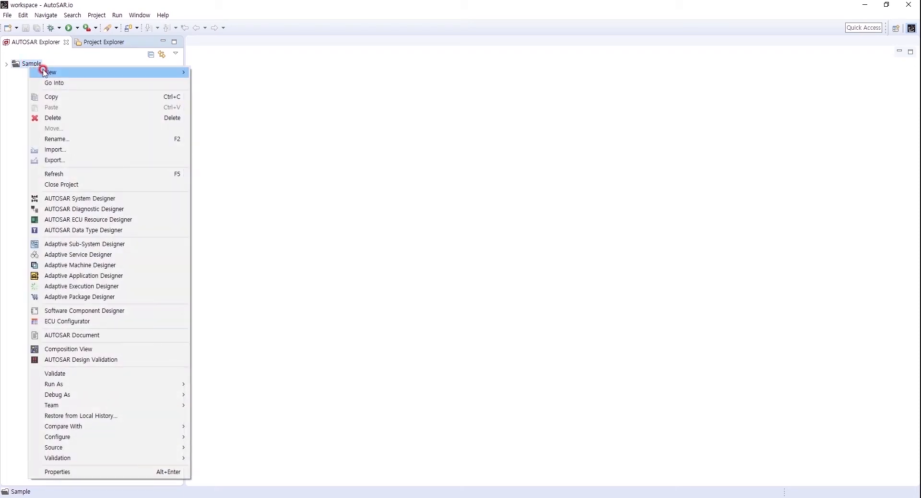
mouse_move(44, 73)
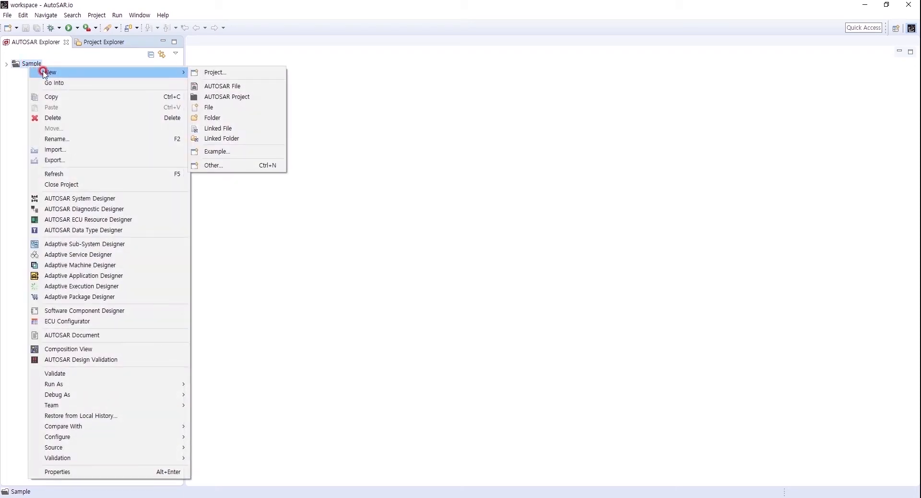
click(222, 87)
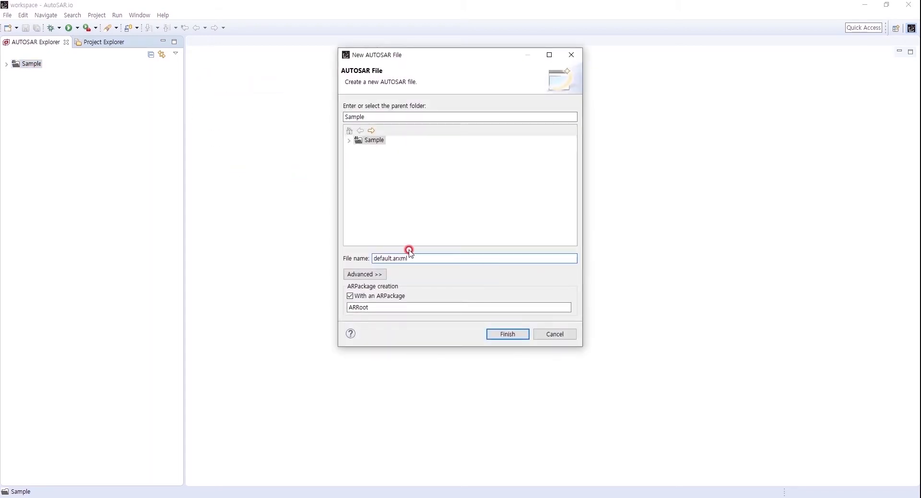
drag(436, 259, 365, 261)
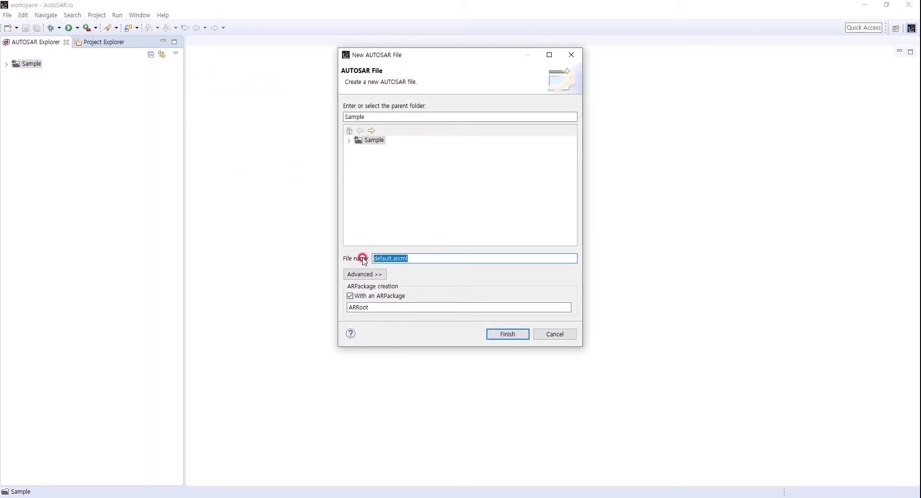
text(Adaptive.arxml)
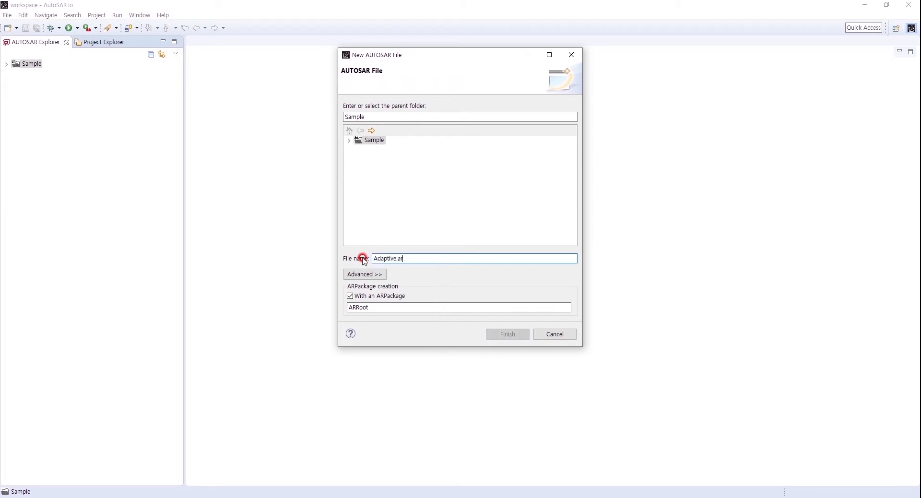
click(351, 296)
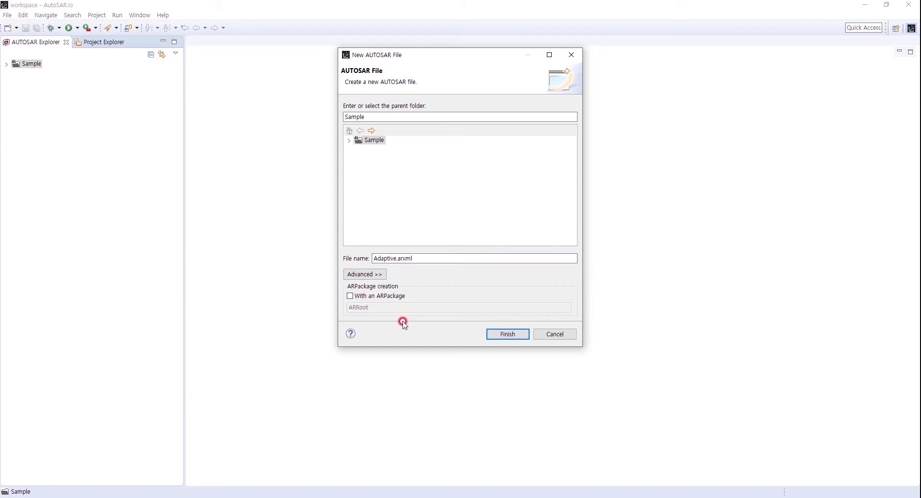
click(505, 335)
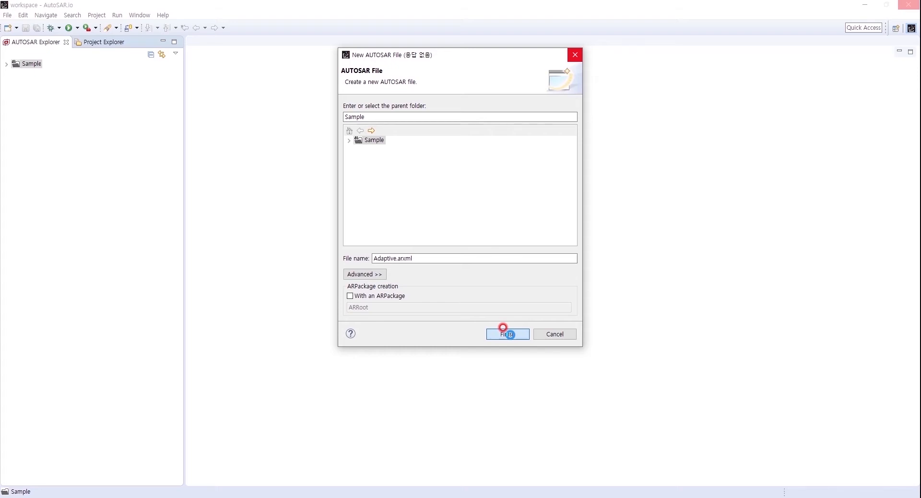
Open the Sample project in the AUTOSAR System Designer
click(6, 65)
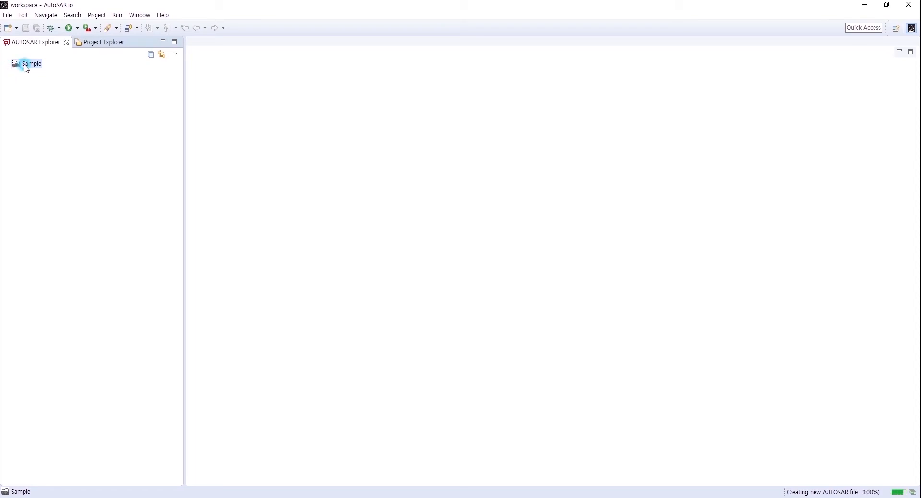
right_click(27, 63)
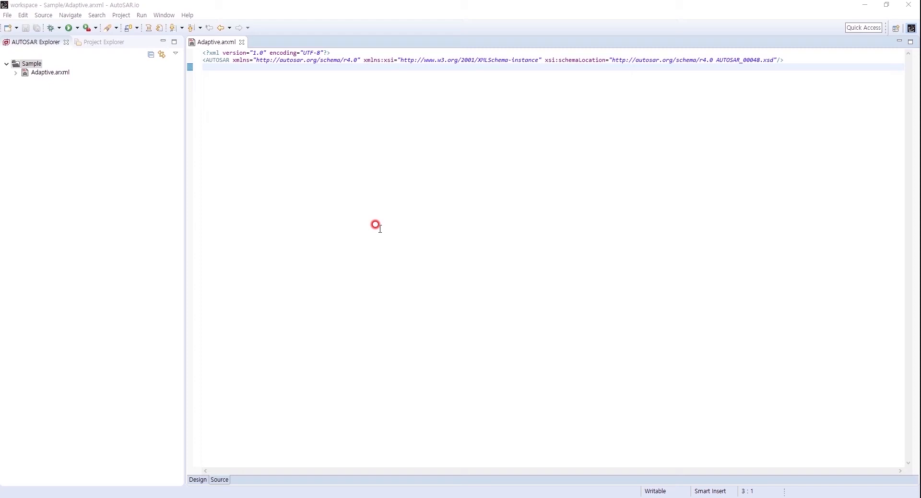
right_click(31, 64)
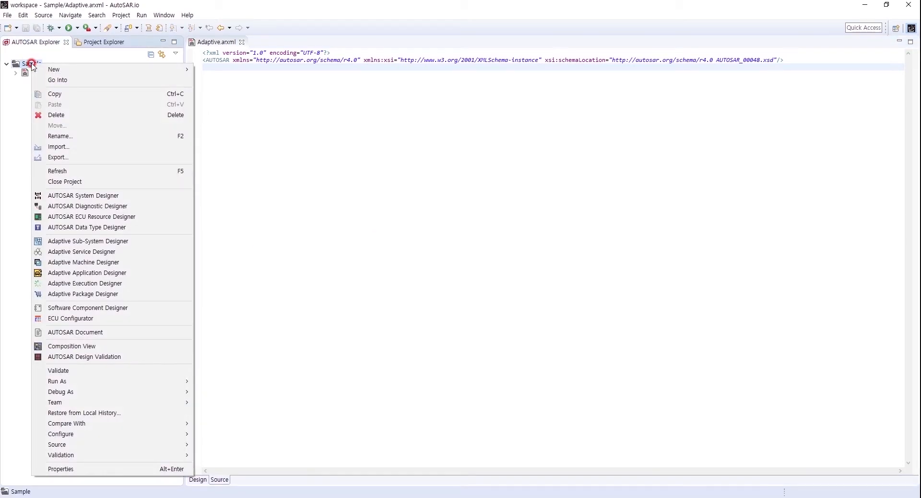
click(95, 197)
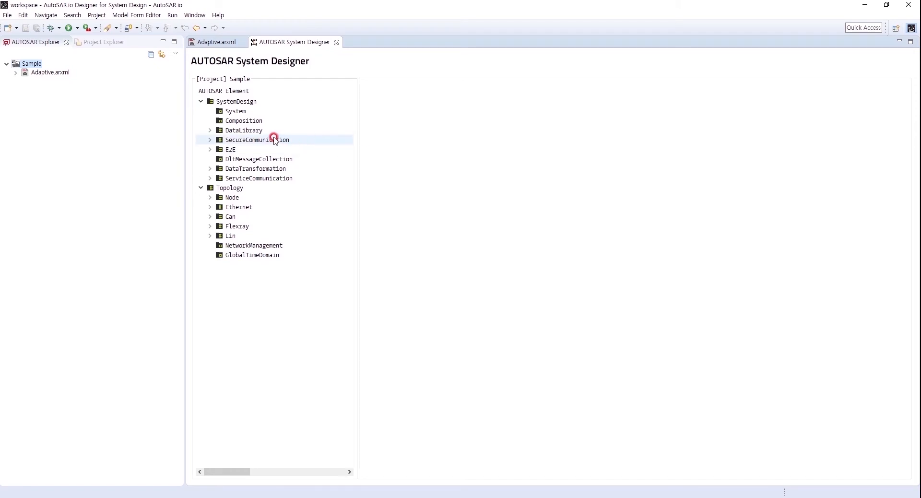
Start adding a System element under SystemDesign and create an ARPackage named System in Adaptive.arxml for it
click(235, 112)
right_click(236, 113)
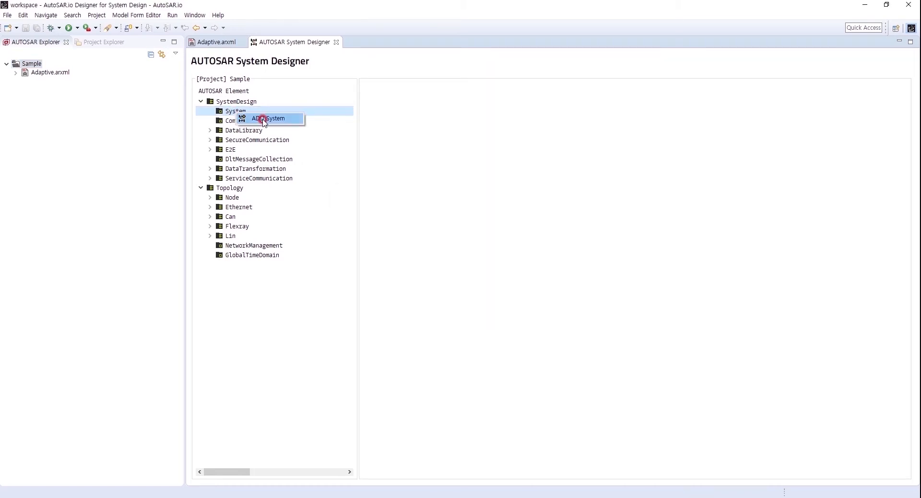
click(265, 119)
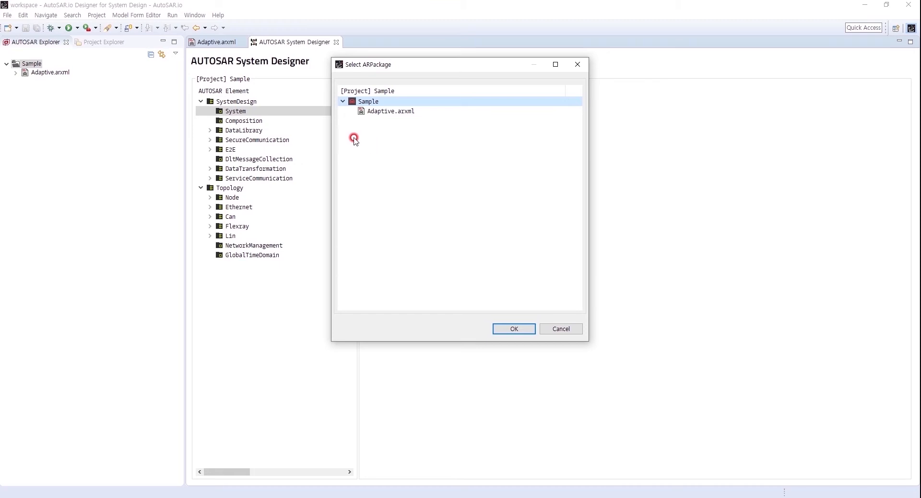
click(377, 114)
right_click(377, 115)
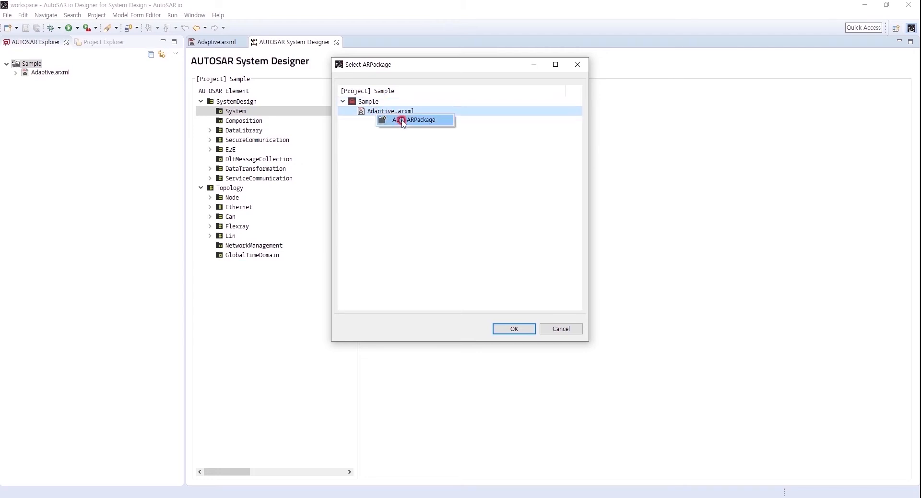
click(406, 120)
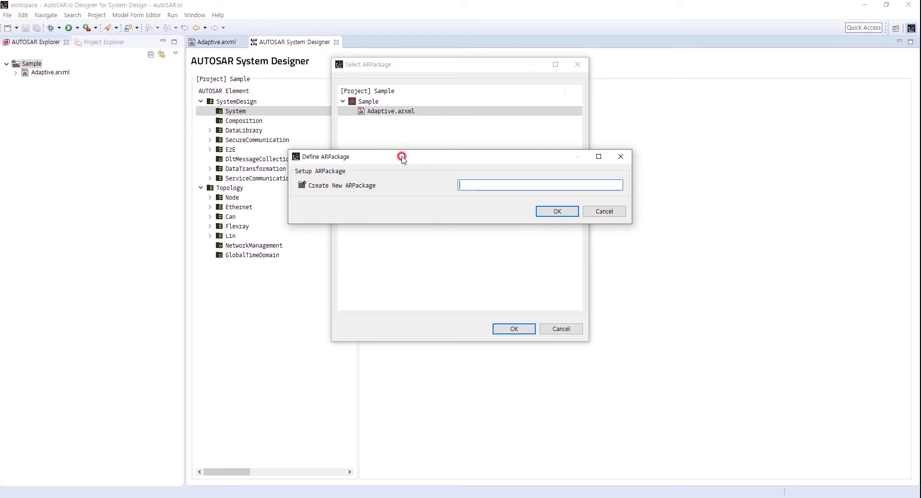
text(Syste)
key(BackSpace)
click(558, 211)
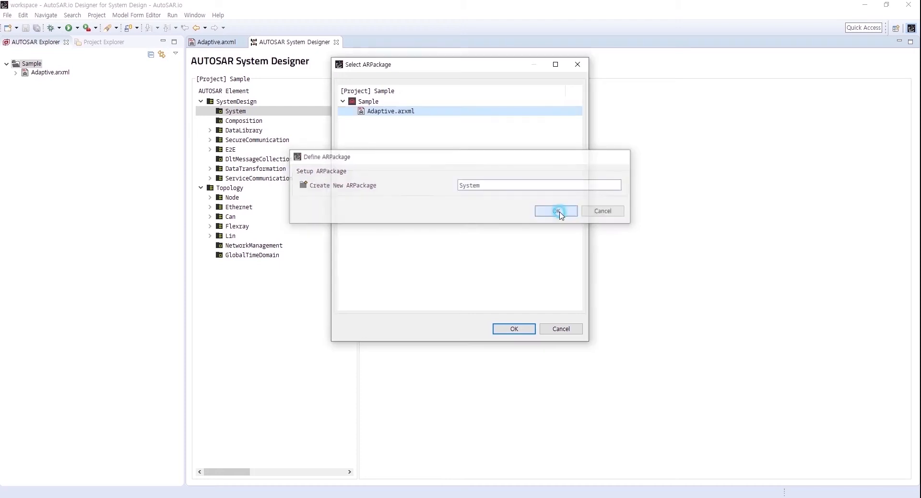
Store the new System element in the System package of Adaptive.arxml and open its properties
click(349, 112)
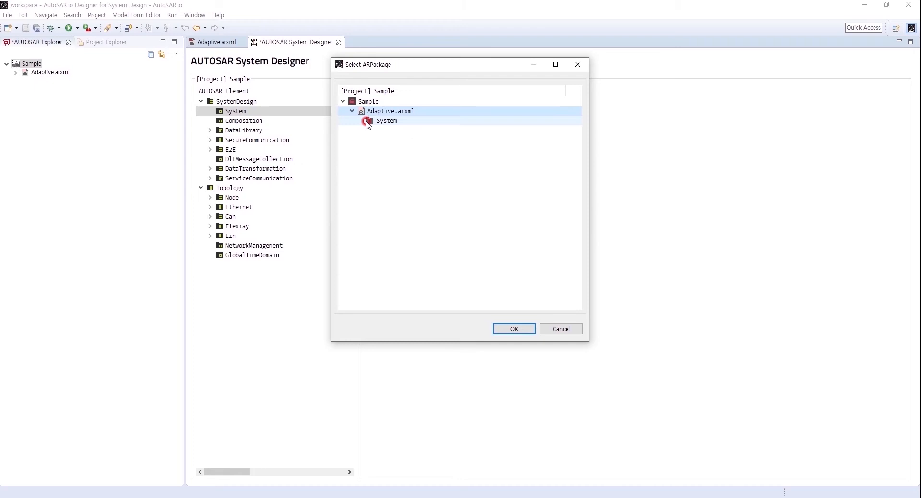
click(361, 121)
click(514, 328)
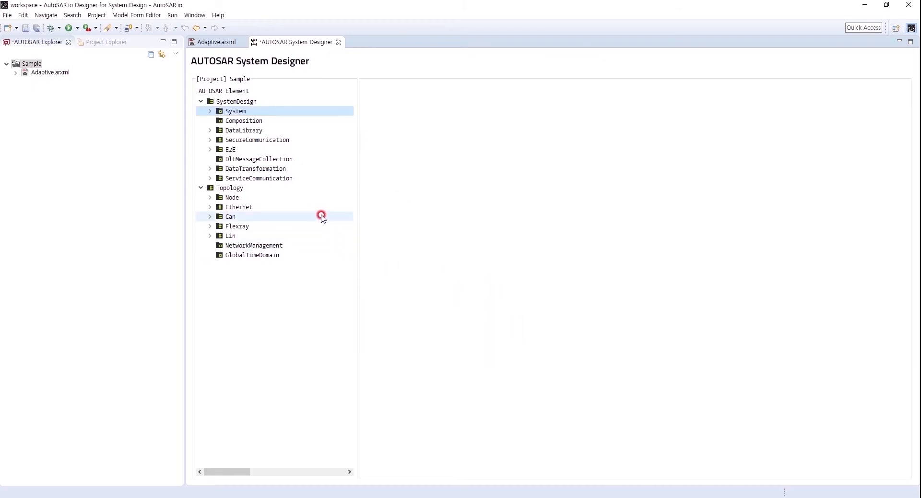
click(210, 111)
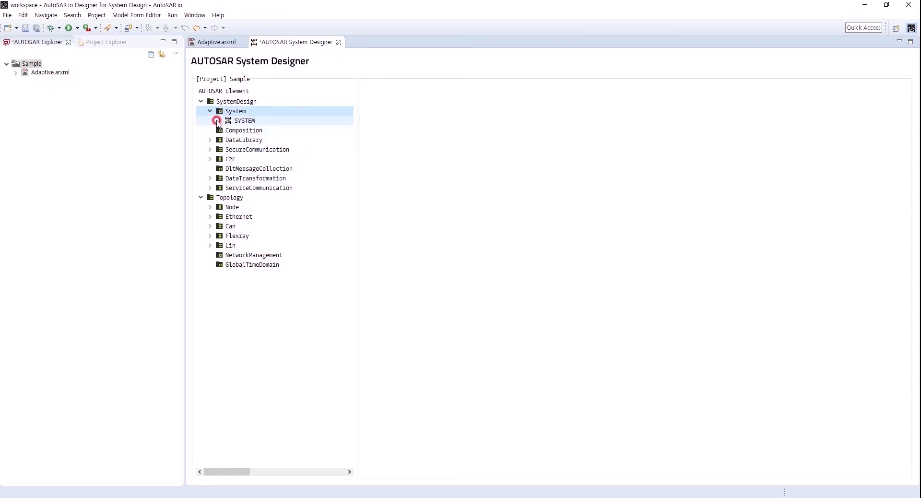
click(244, 121)
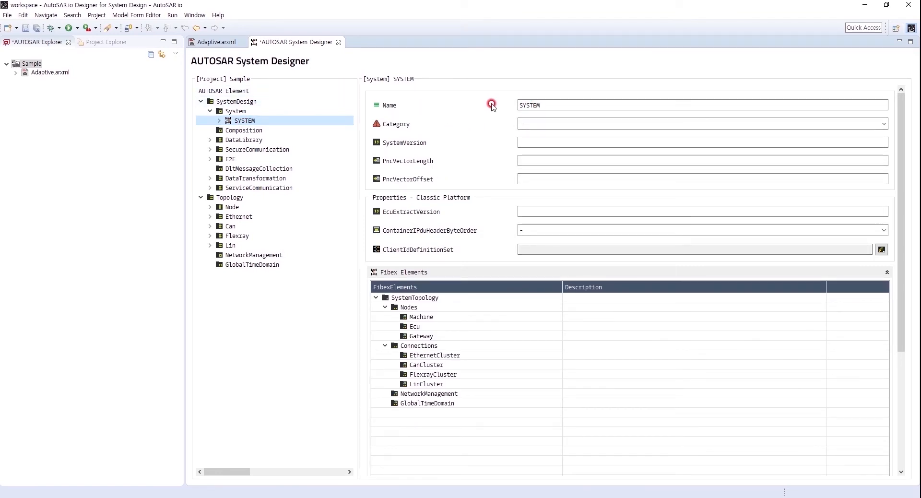
Set the category of the SYSTEM element to MACHINE_DESIGN_EXTRACT
click(551, 104)
click(550, 103)
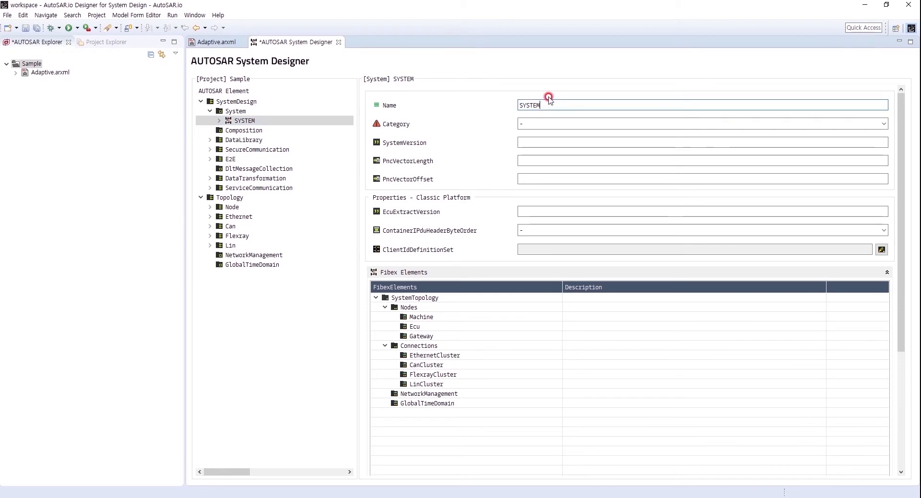
click(565, 120)
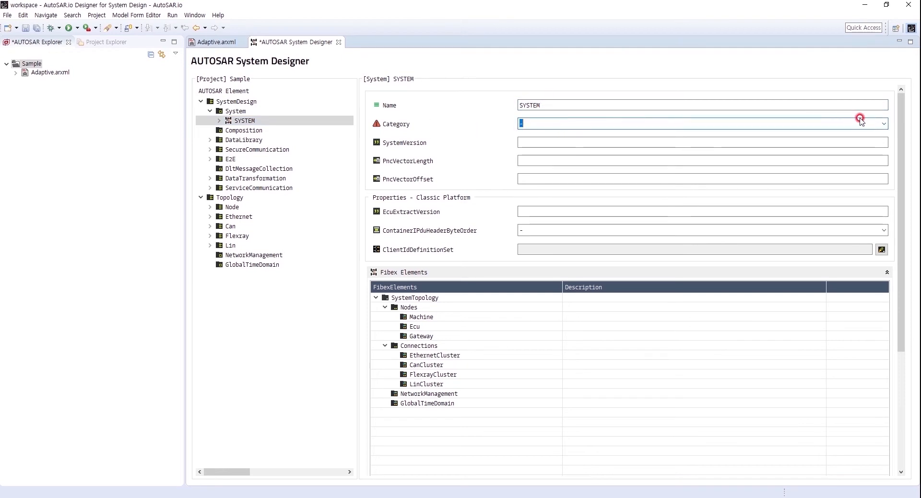
click(874, 124)
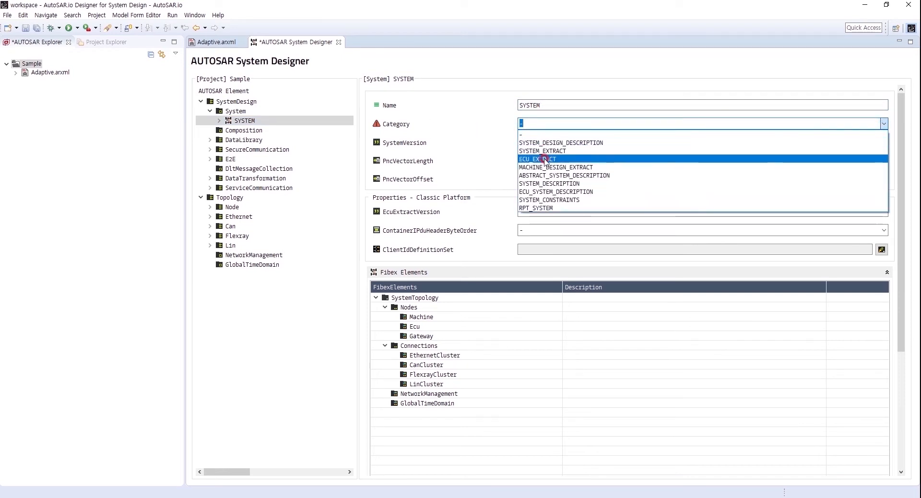
click(557, 168)
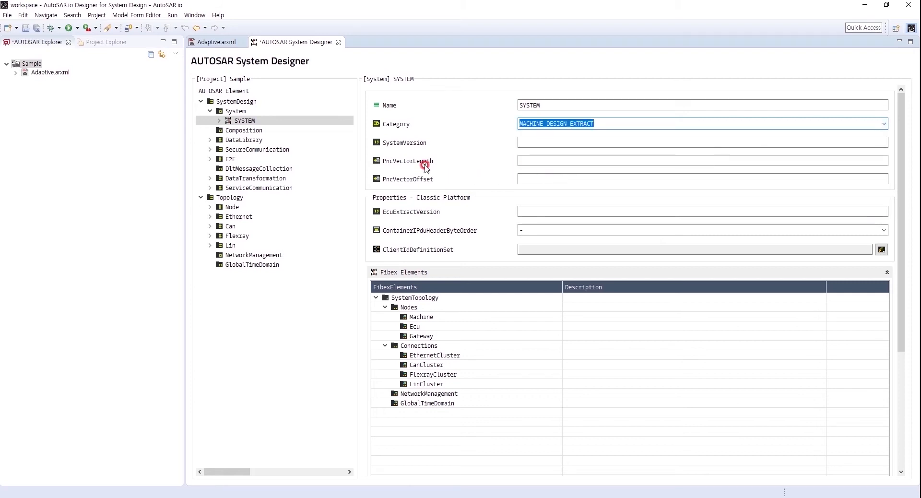
Set the SystemVersion of the SYSTEM element to 1.0.0.001 and save the changes
click(534, 142)
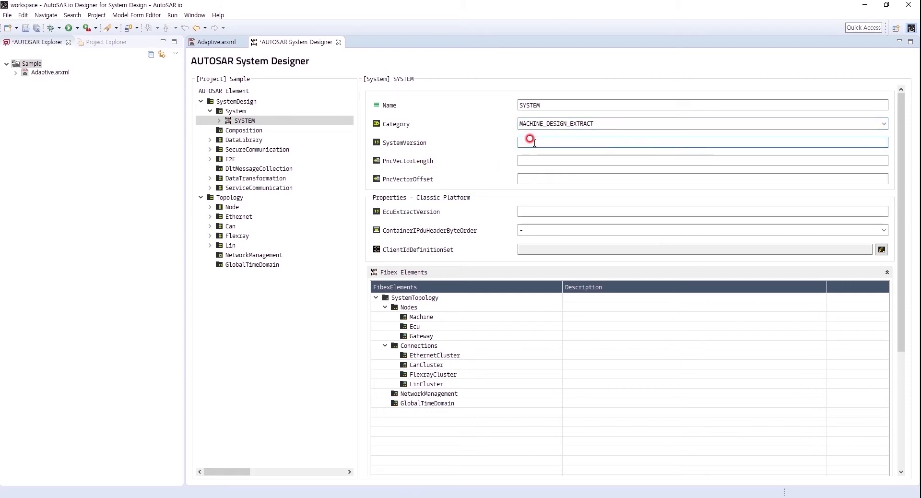
text(1.0.0)
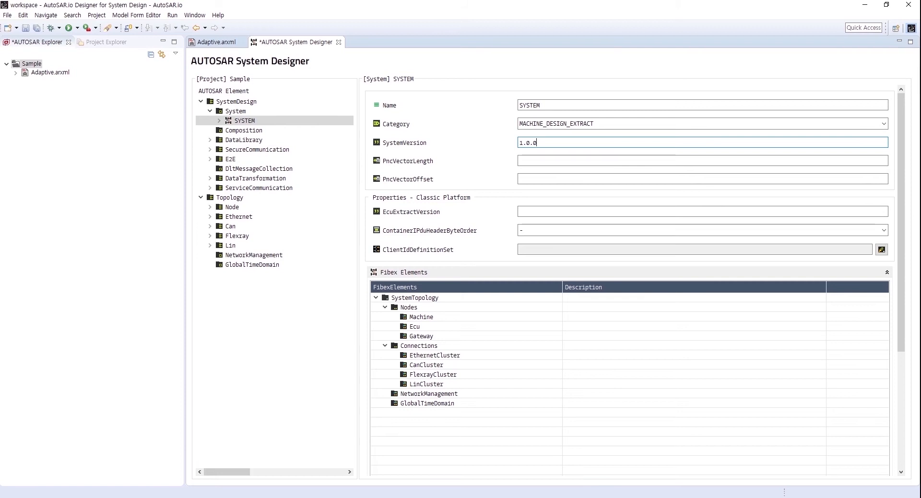
text(.001)
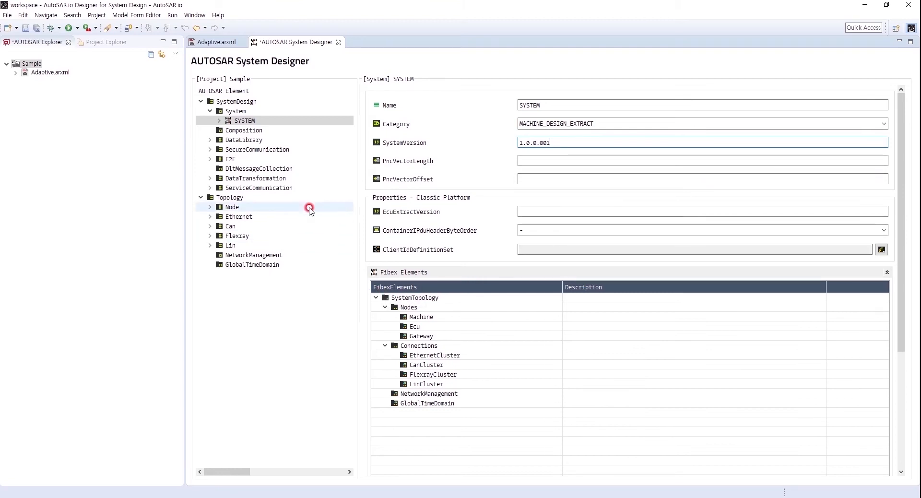
click(337, 287)
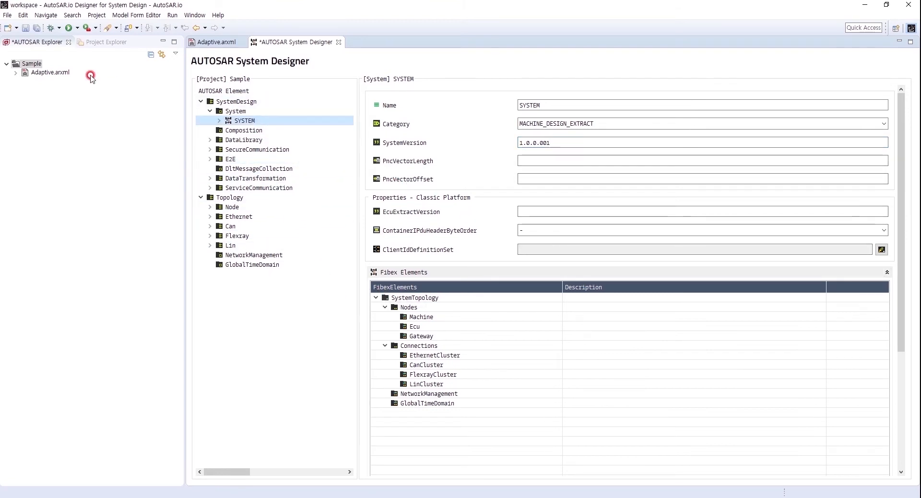
key(ctrl+s)
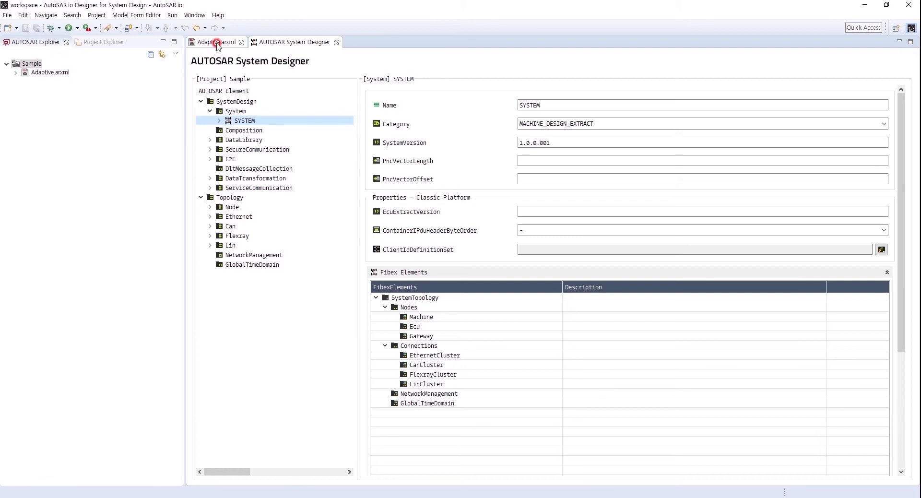
Review the XML source of Adaptive.arxml for the saved system definition, and return to the System Designer
click(215, 41)
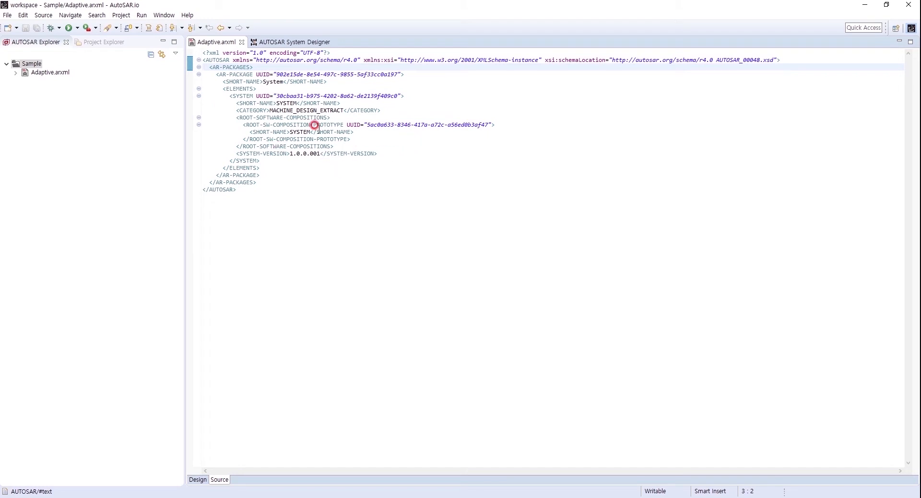
click(291, 42)
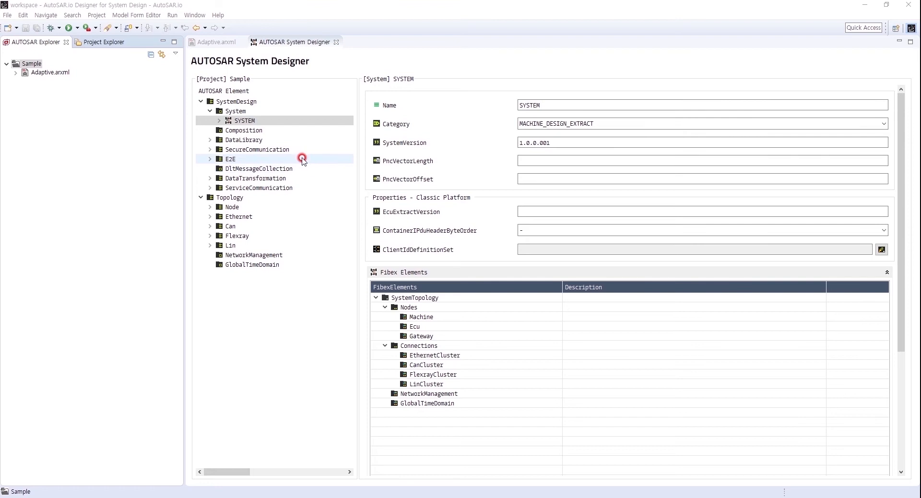
Open the root software composition in the VFB of the SYSTEM element
click(245, 121)
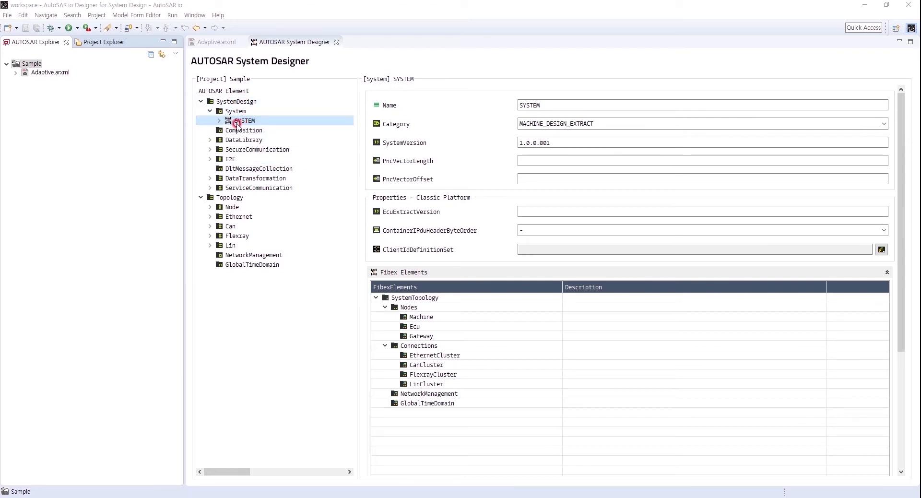
click(220, 121)
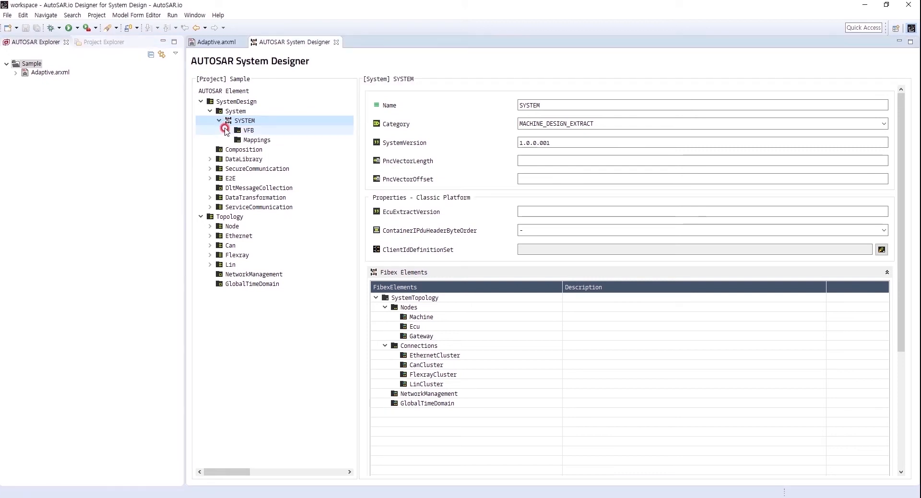
click(236, 132)
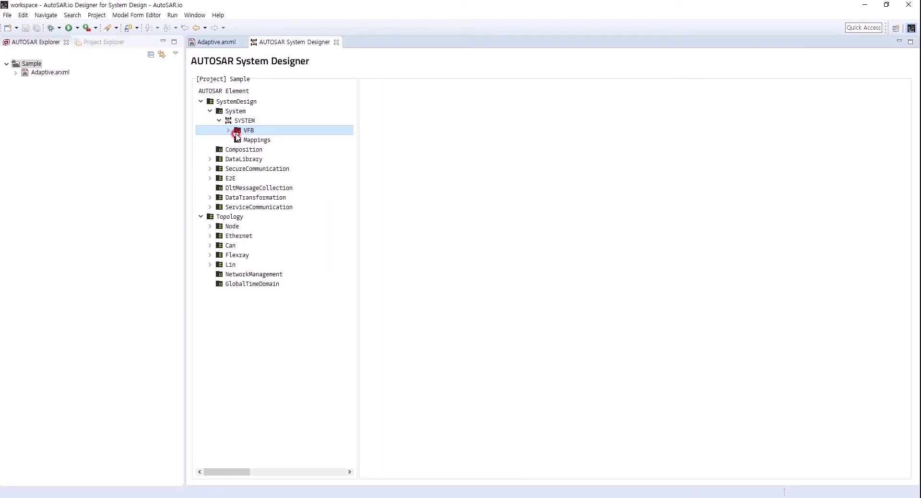
double_click(236, 134)
click(259, 141)
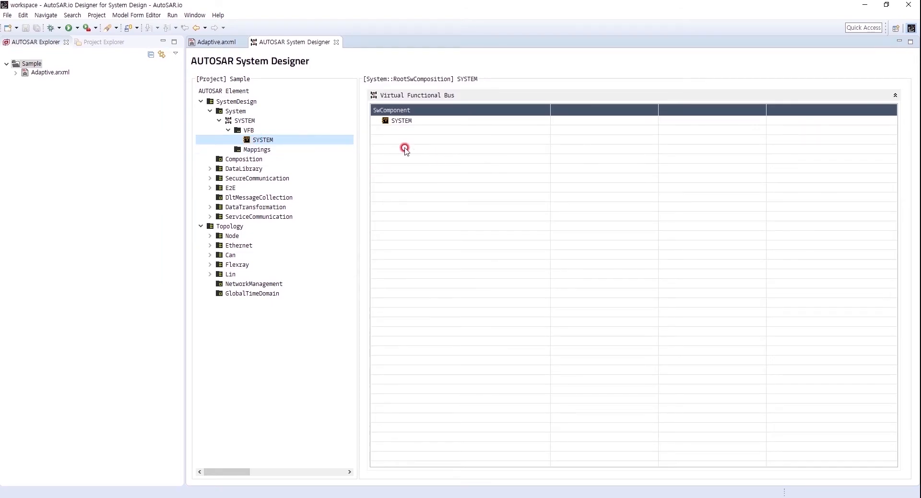
Add a composition to the SYSTEM root software composition, store it in the System package of Adaptive.arxml, and save
right_click(401, 121)
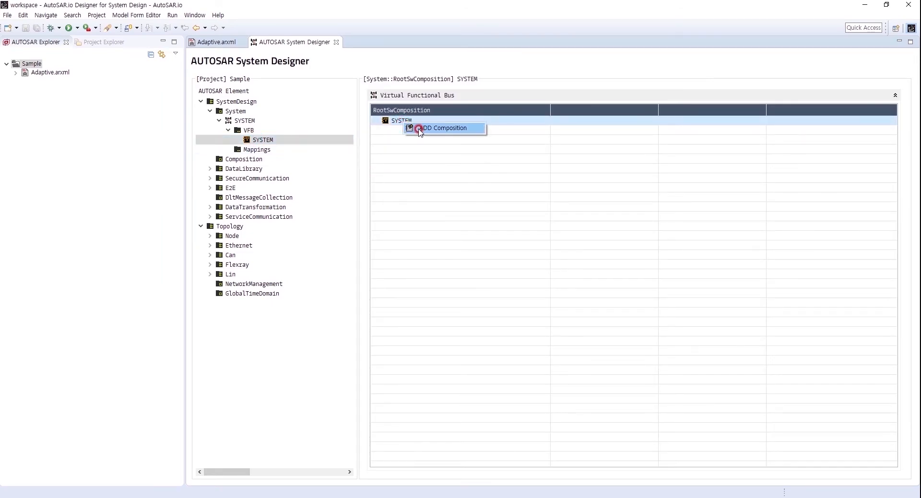
click(435, 130)
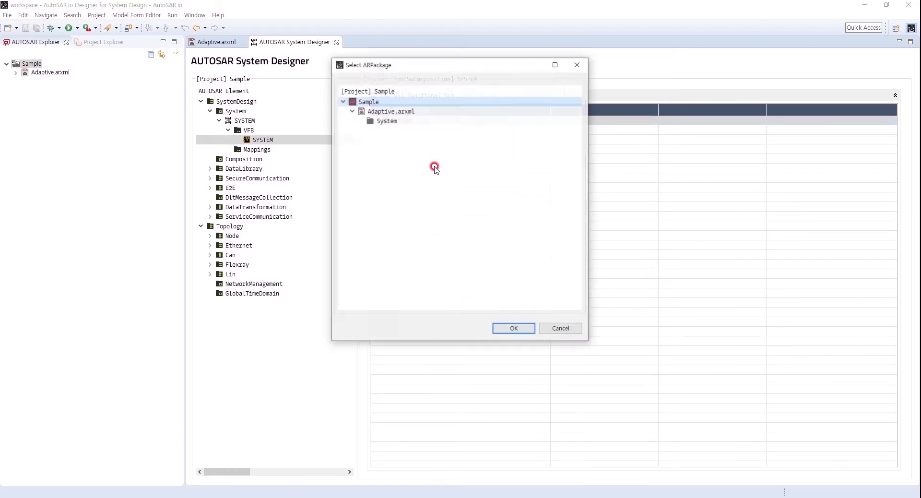
click(354, 123)
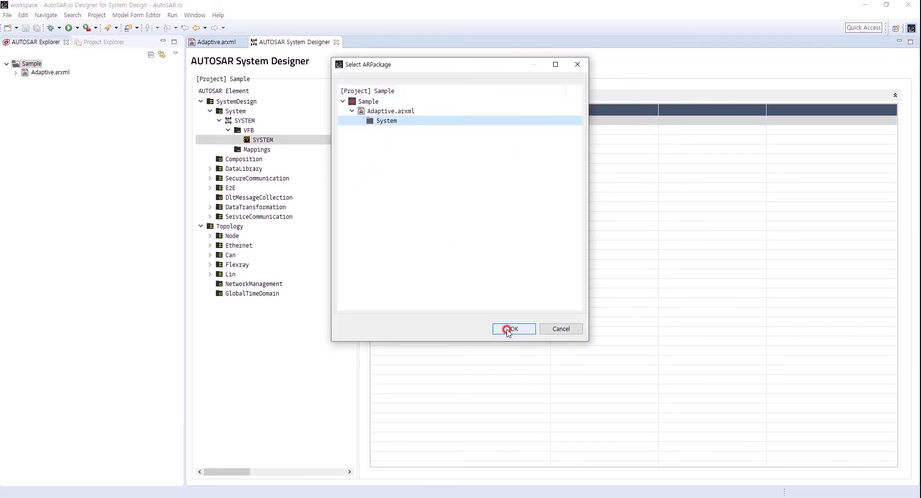
click(511, 329)
click(376, 121)
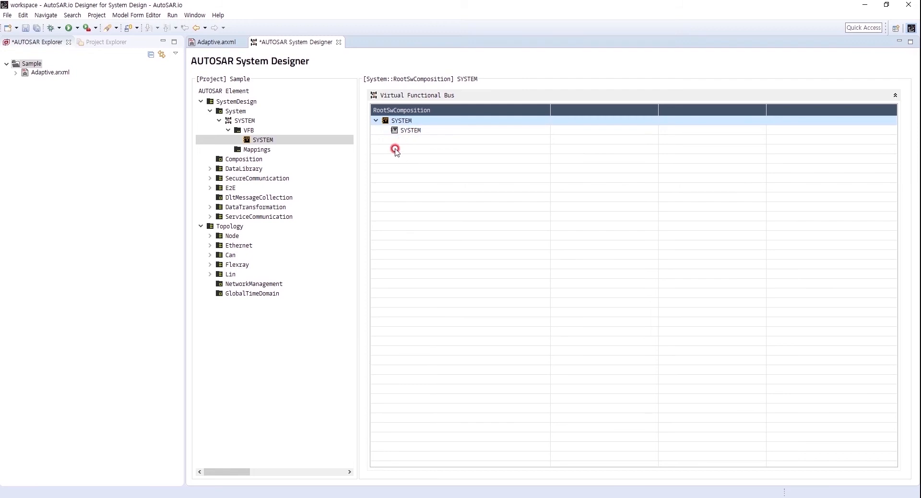
click(36, 28)
Add a CompositionSwComponentType named Machine to the SYSTEM composition, stored in the System package of Adaptive.arxml
click(400, 132)
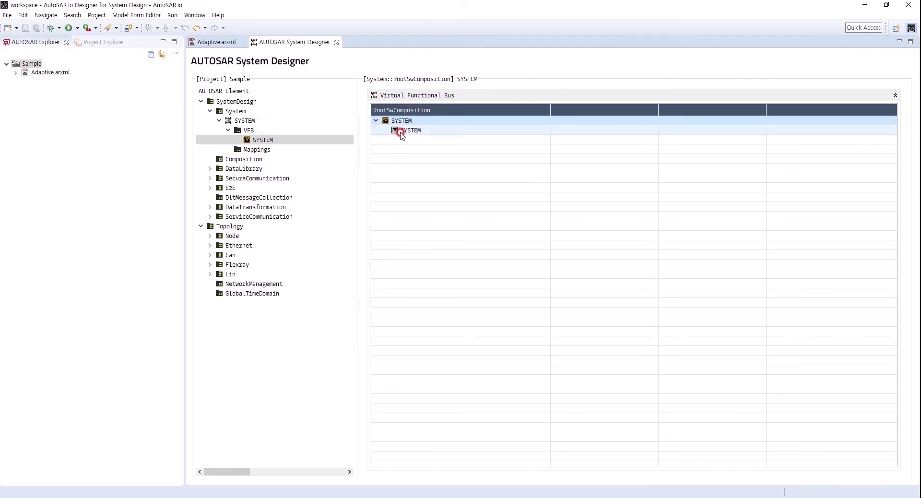
right_click(389, 133)
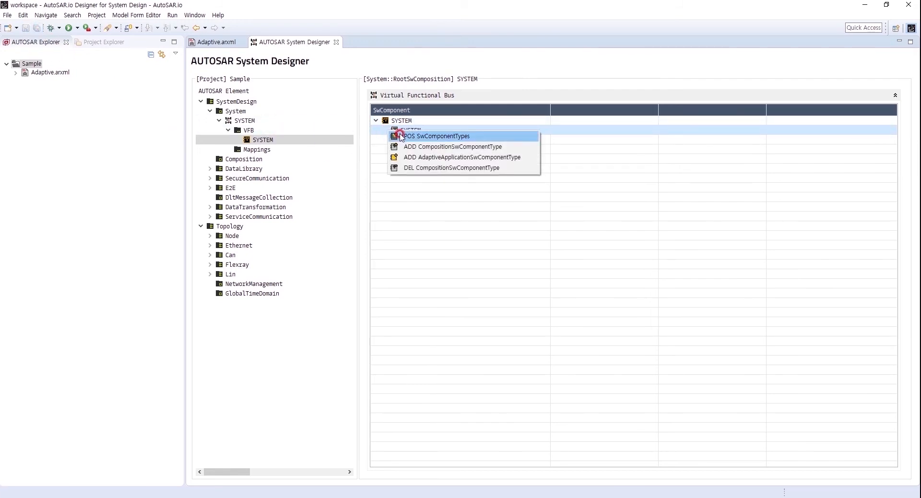
click(420, 150)
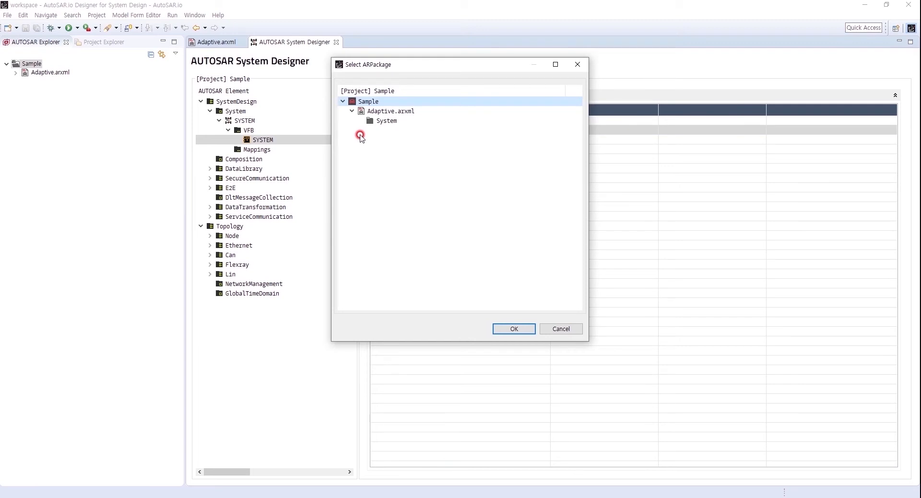
click(355, 120)
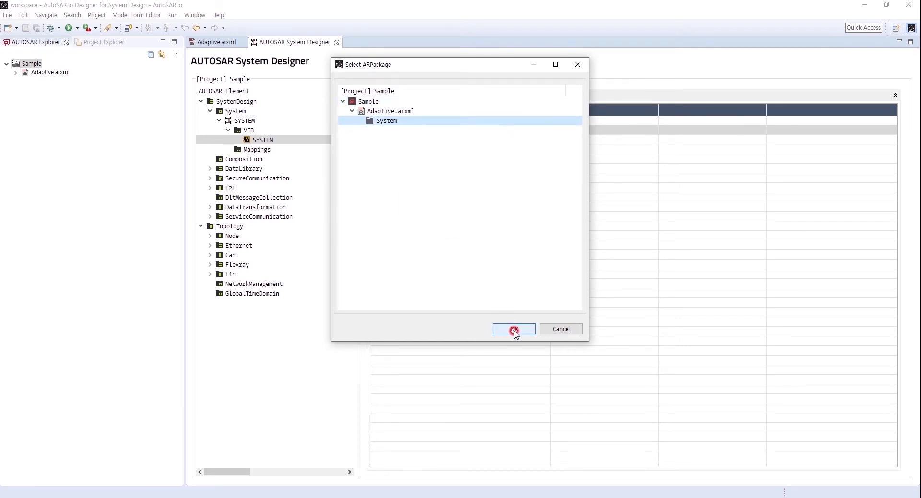
click(514, 331)
click(384, 131)
double_click(435, 139)
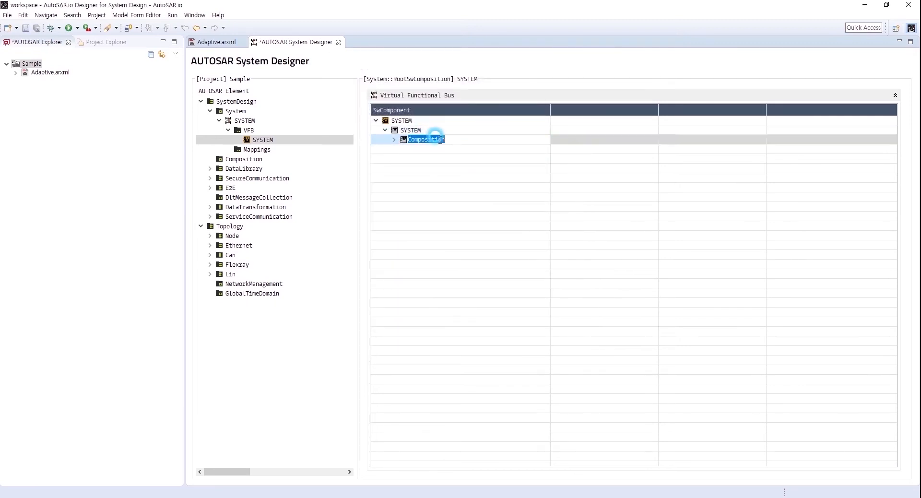
text(Machine)
click(447, 139)
click(395, 141)
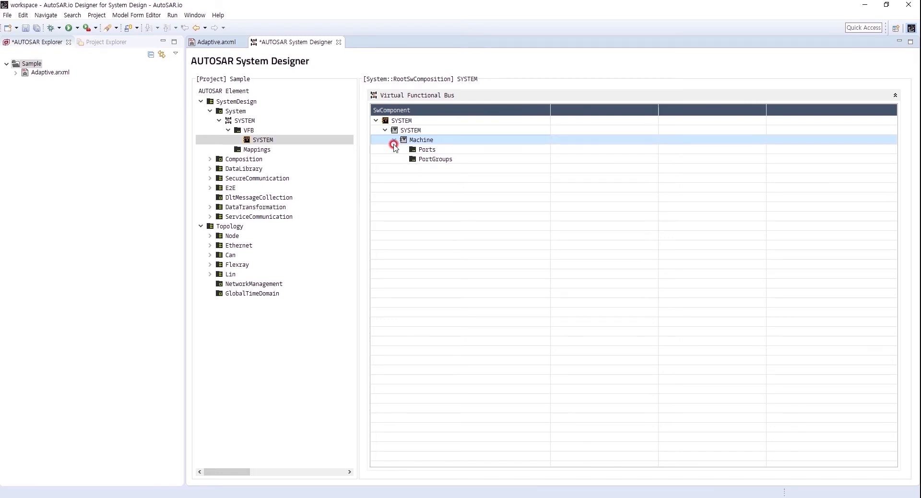
Add a CompositionSwComponentType named PAA to the Machine composition, stored in the System package
right_click(418, 143)
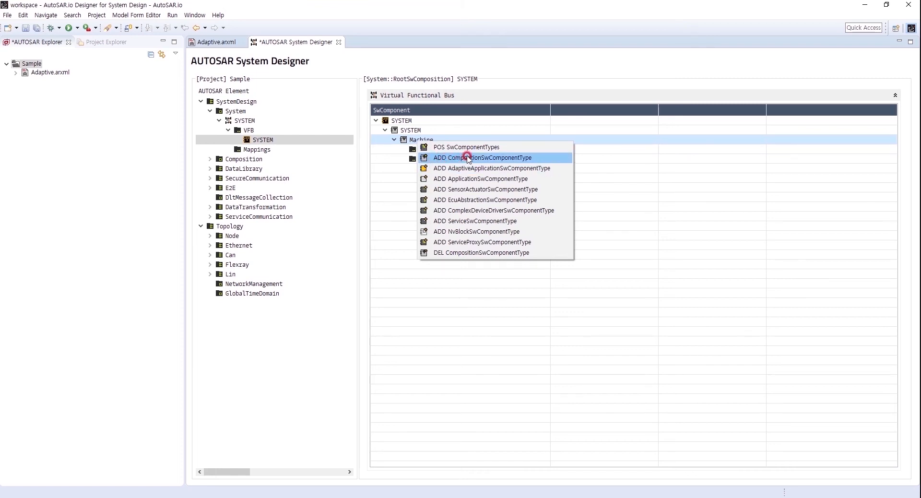
click(468, 159)
click(358, 123)
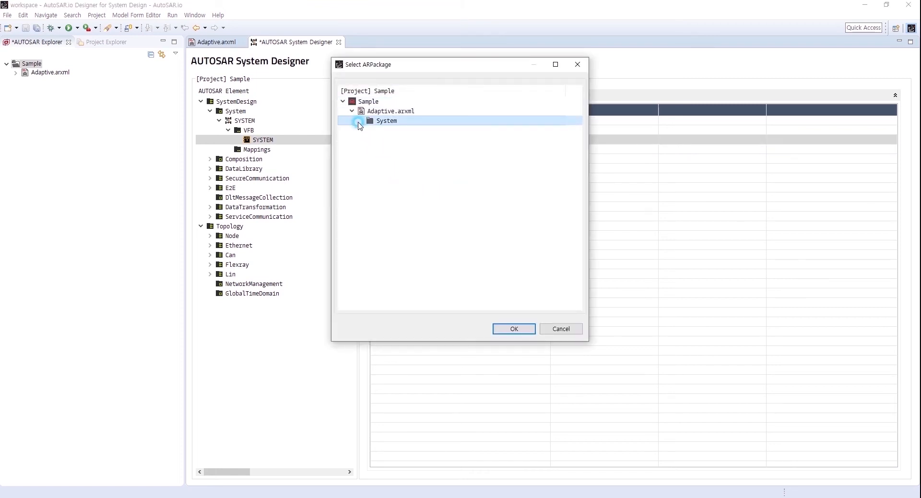
click(513, 328)
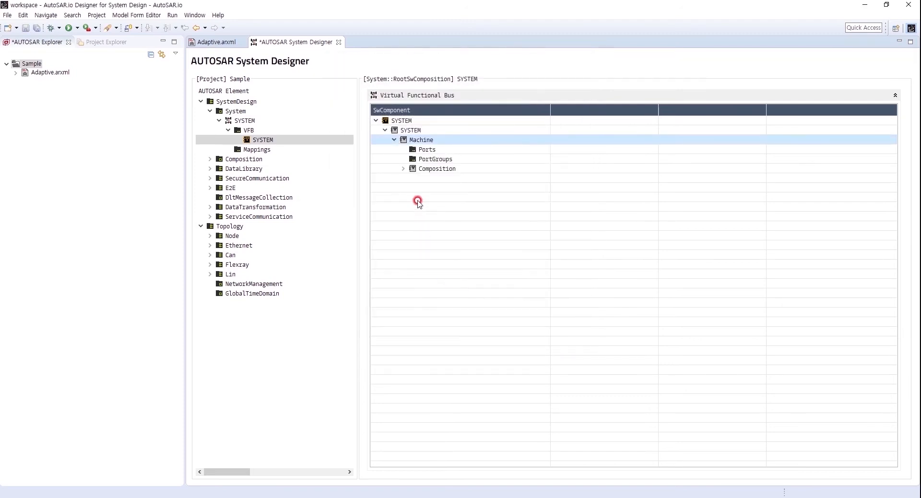
click(438, 169)
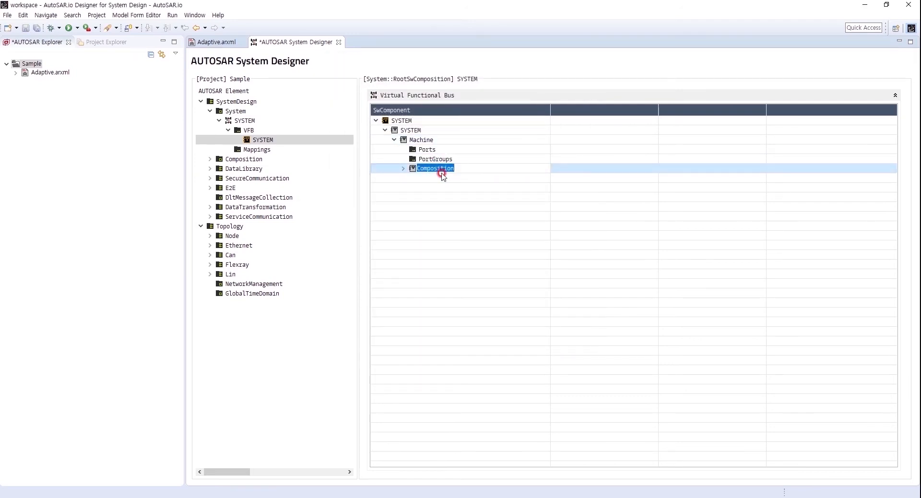
text(PAA)
key(Return)
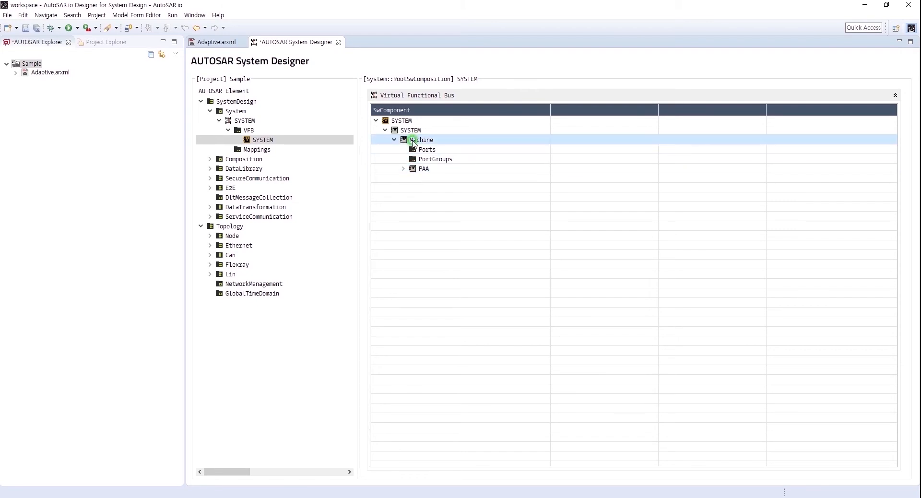
Add a second CompositionSwComponentType named RAA to the Machine composition, stored in the System package
right_click(411, 139)
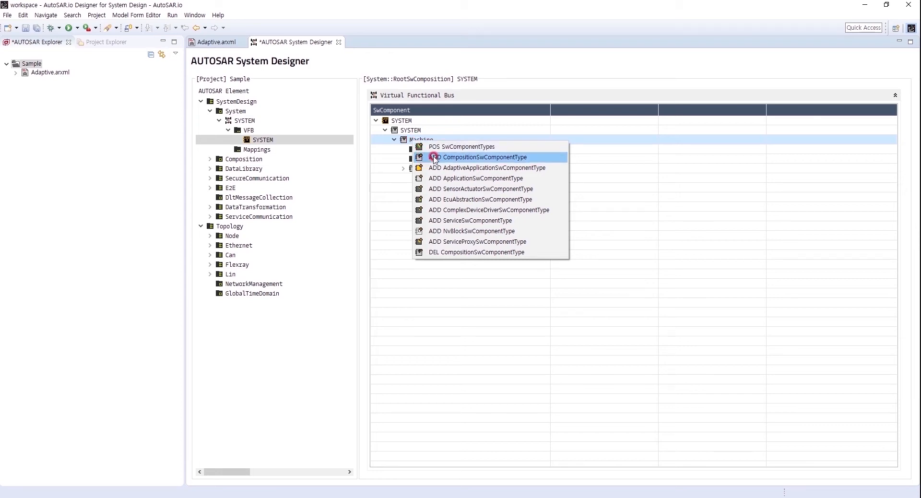
click(422, 159)
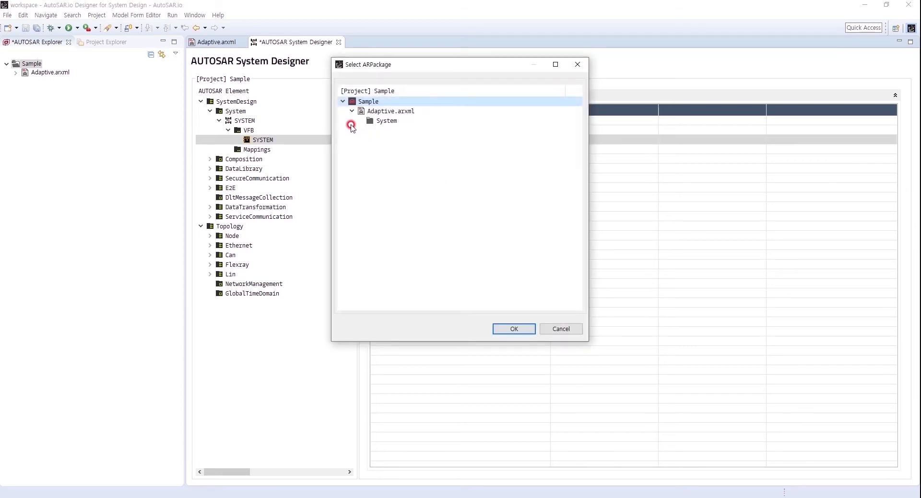
click(351, 120)
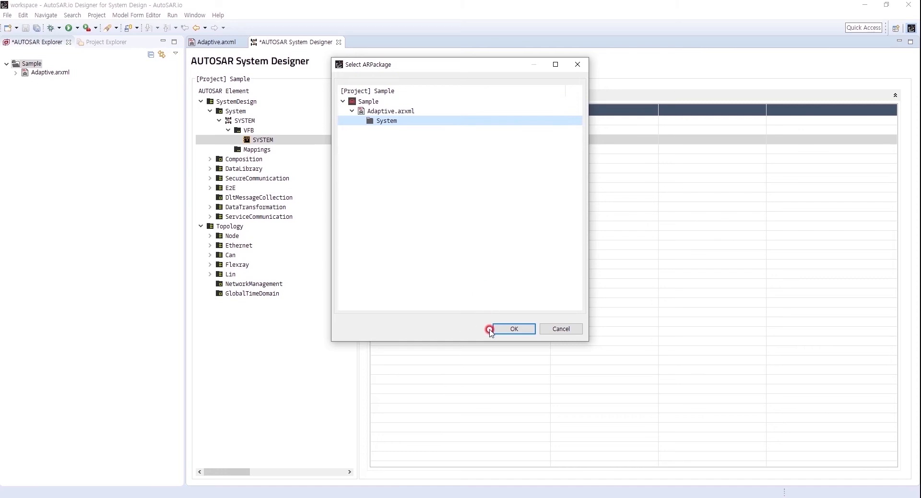
click(511, 329)
click(434, 182)
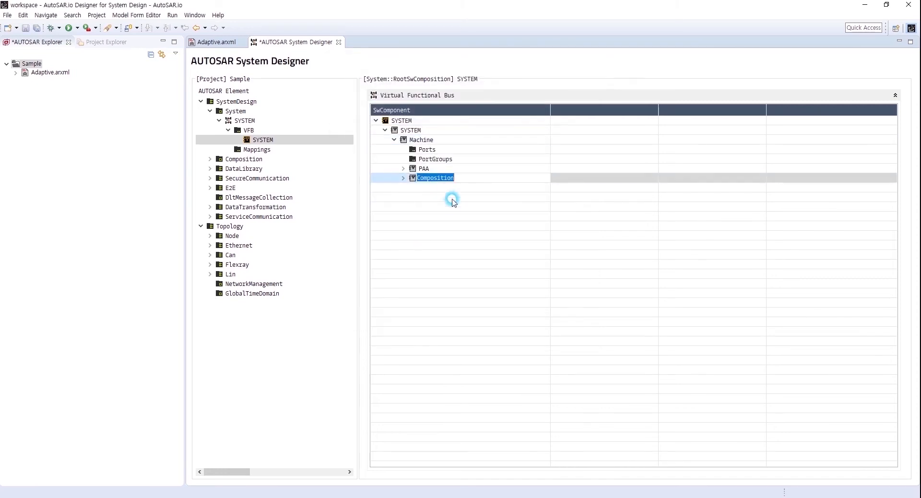
text(RA)
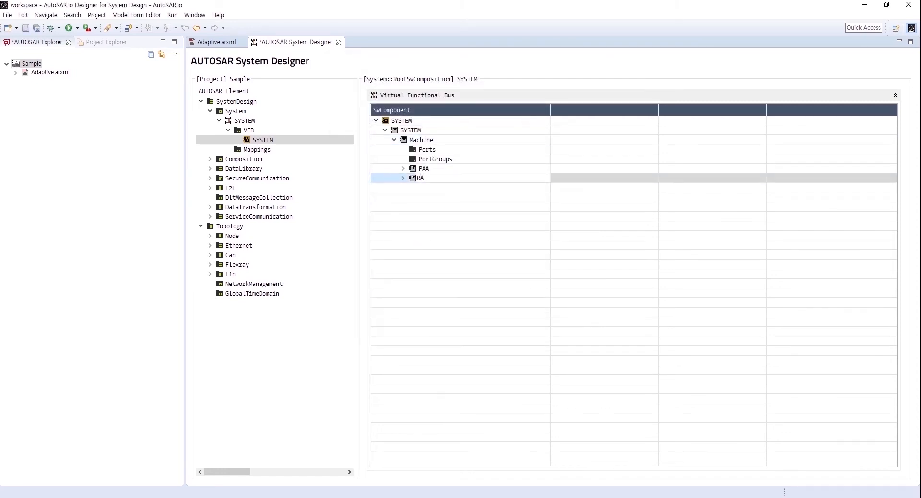
text(A)
key(Return)
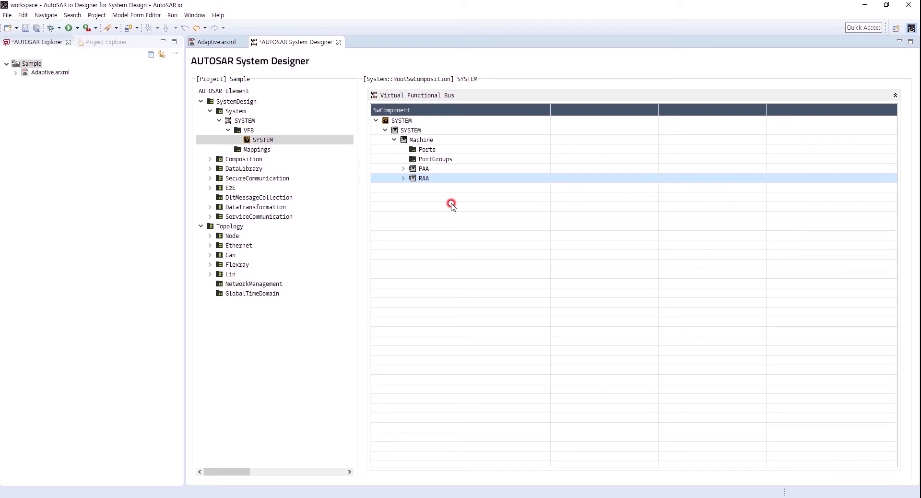
Examine the ports and port groups of the PAA and RAA compositions
click(403, 169)
click(403, 197)
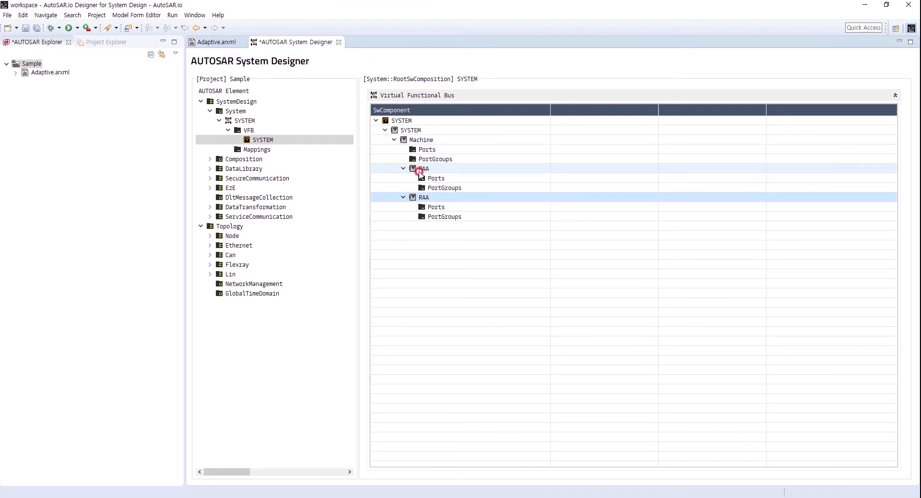
click(430, 201)
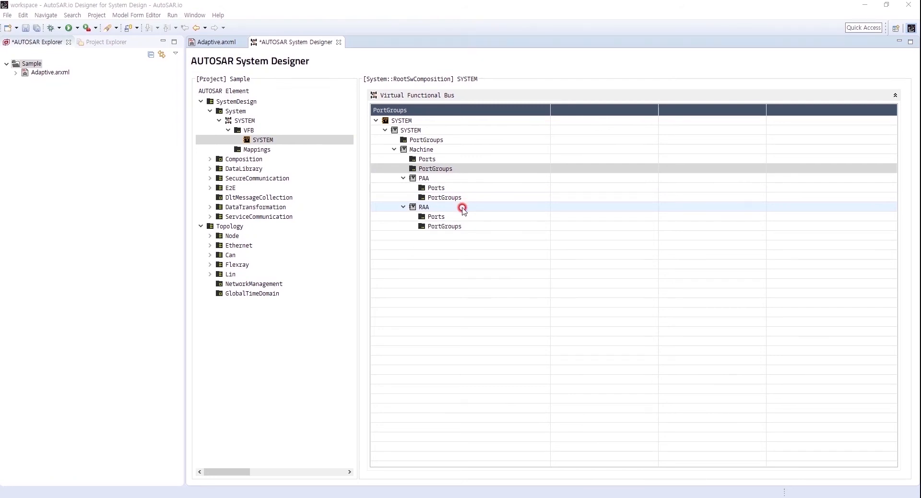
Generate the MachineState mode declaration group in the data library, store it in the System package, and expand its mode declarations
click(211, 169)
click(258, 180)
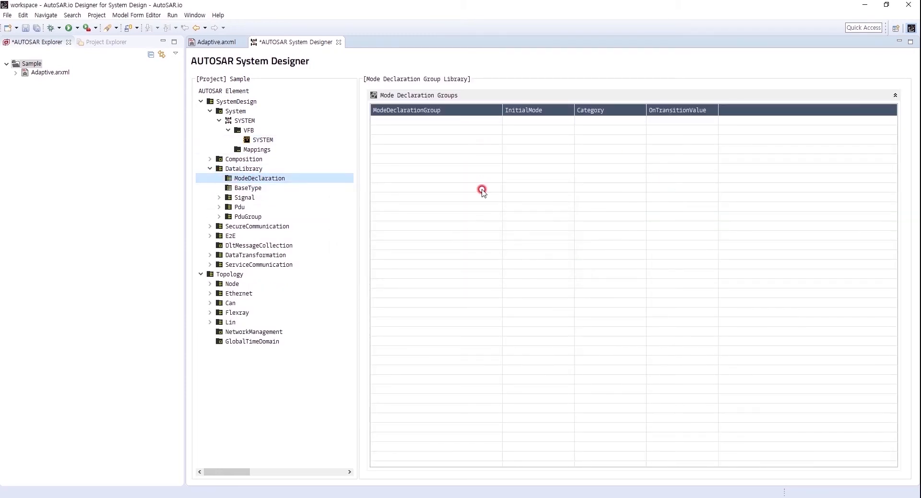
right_click(403, 138)
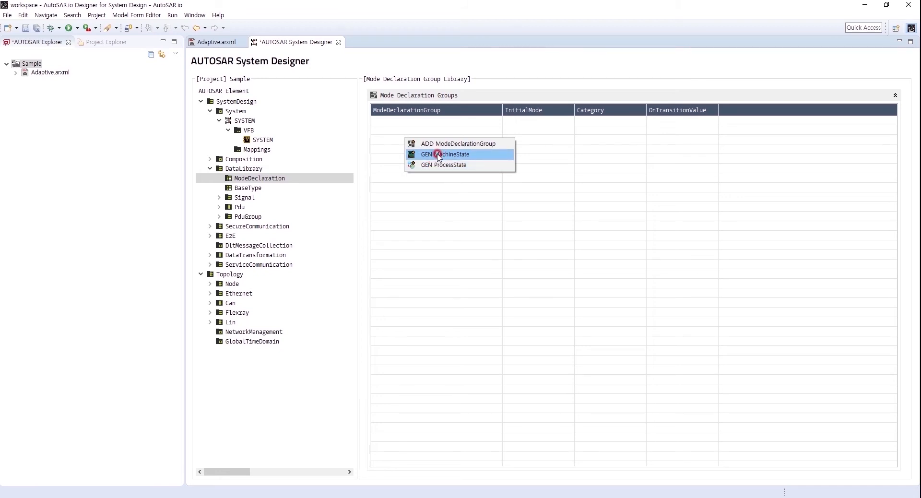
click(446, 155)
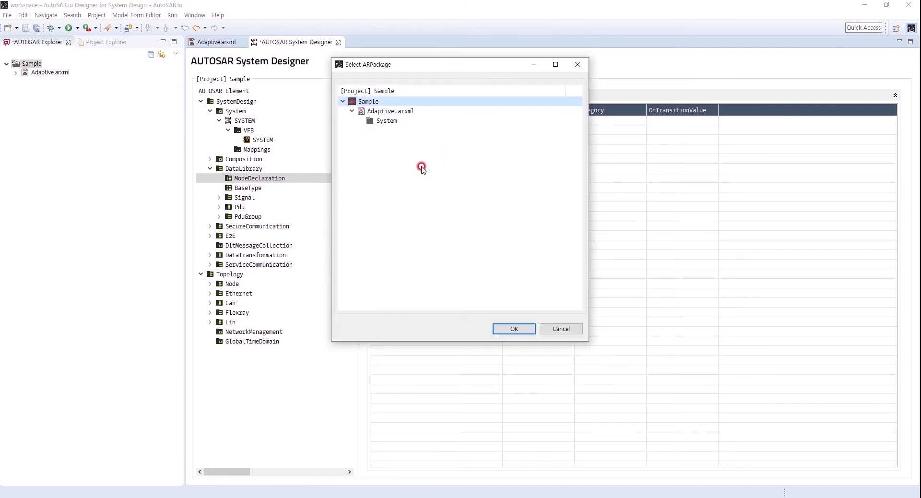
click(365, 124)
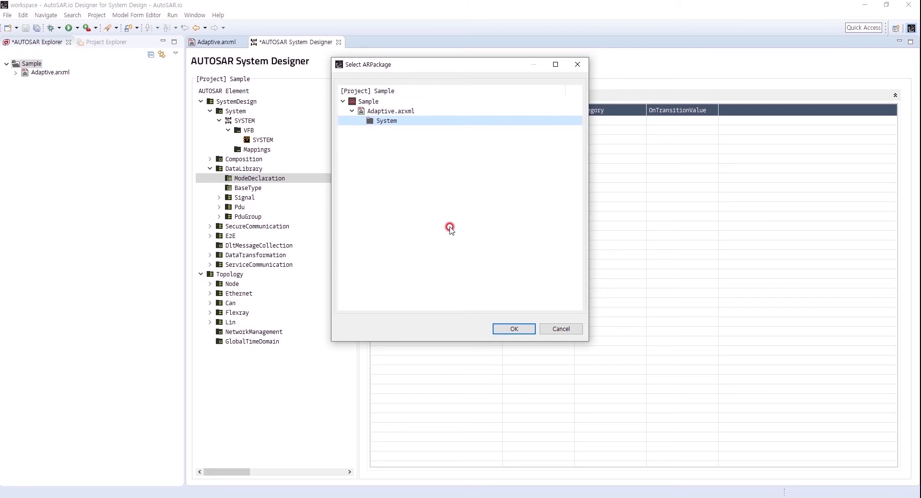
click(513, 330)
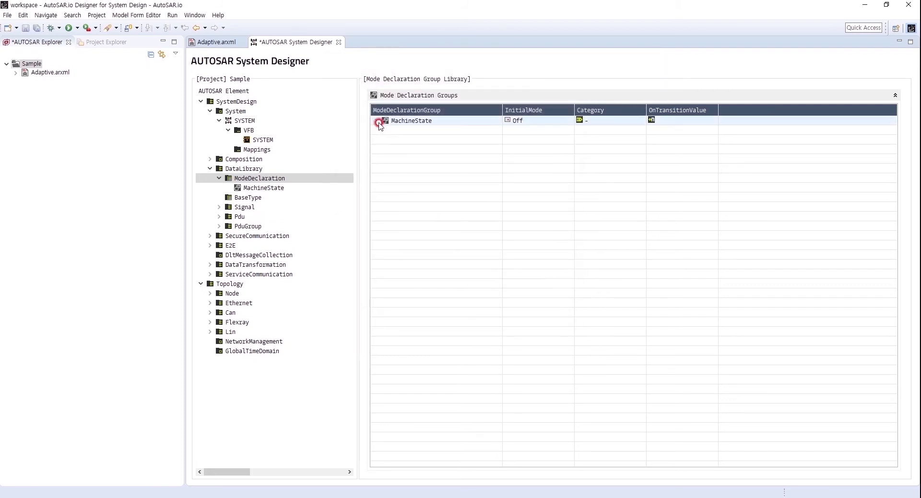
click(384, 130)
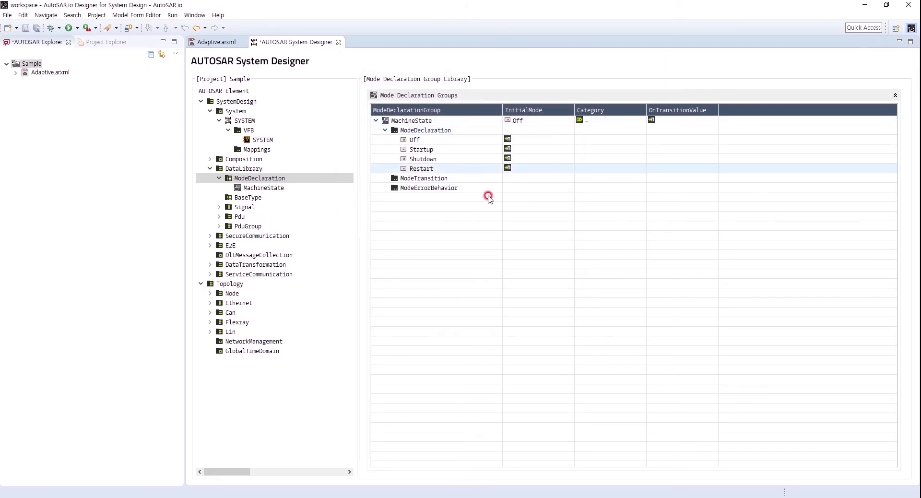
Generate the ProcessState mode declaration group, store it in the System package, and expand its mode declarations
right_click(410, 226)
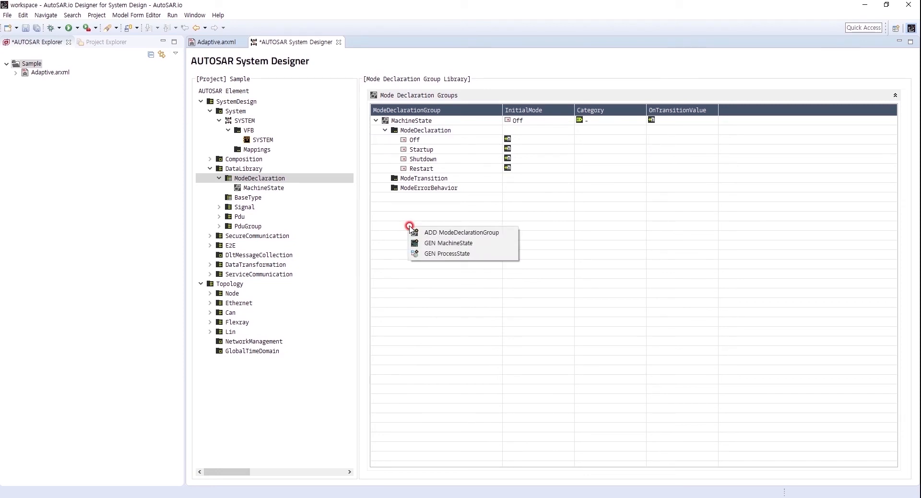
click(433, 254)
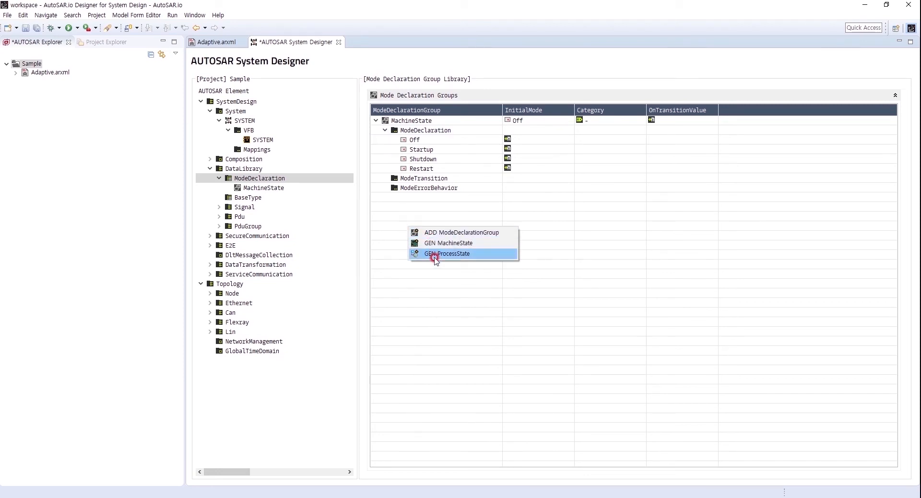
click(448, 258)
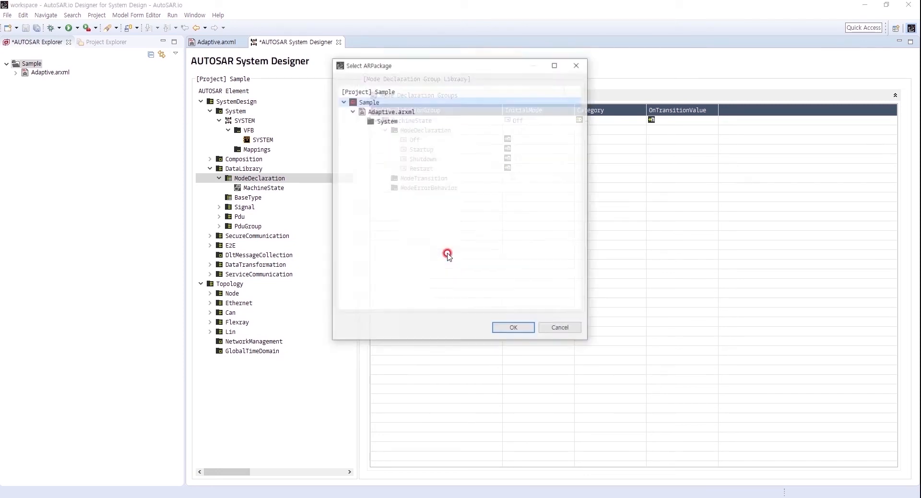
click(379, 120)
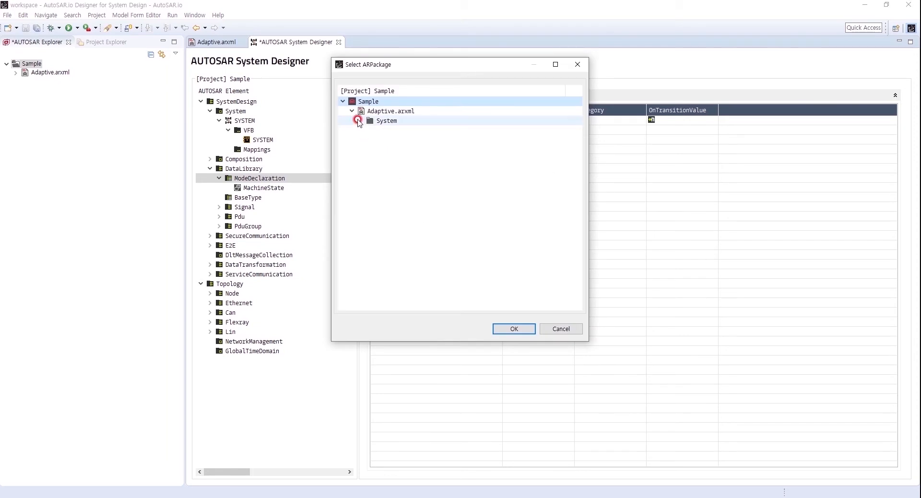
click(513, 329)
click(376, 197)
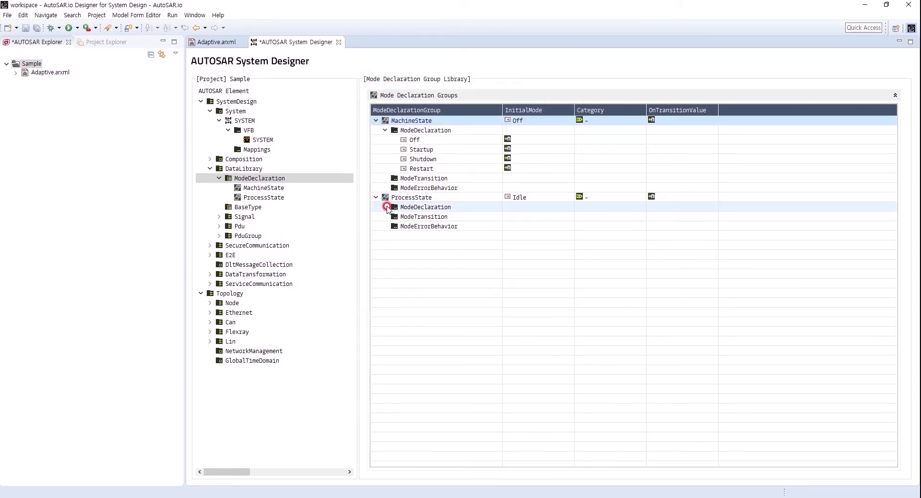
click(385, 207)
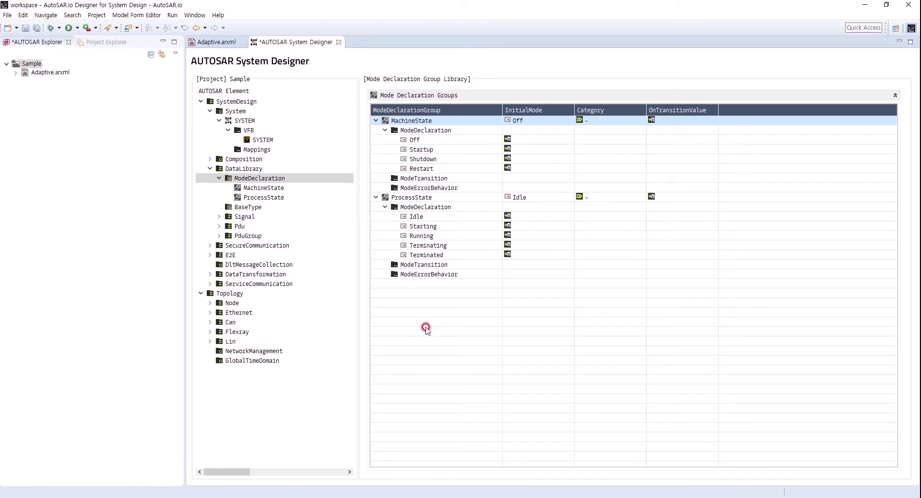
Add a mode declaration group stored in the System package of Adaptive.arxml and name it DriveState
right_click(408, 293)
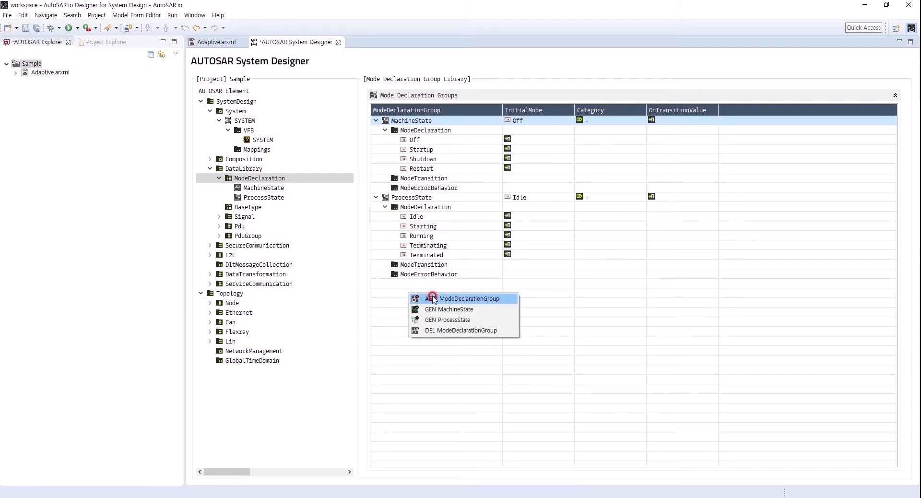
click(459, 299)
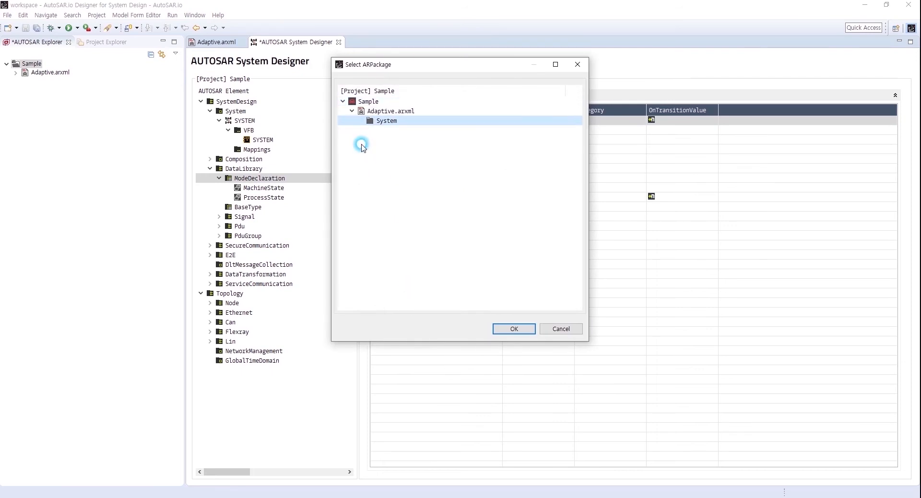
click(513, 330)
click(376, 284)
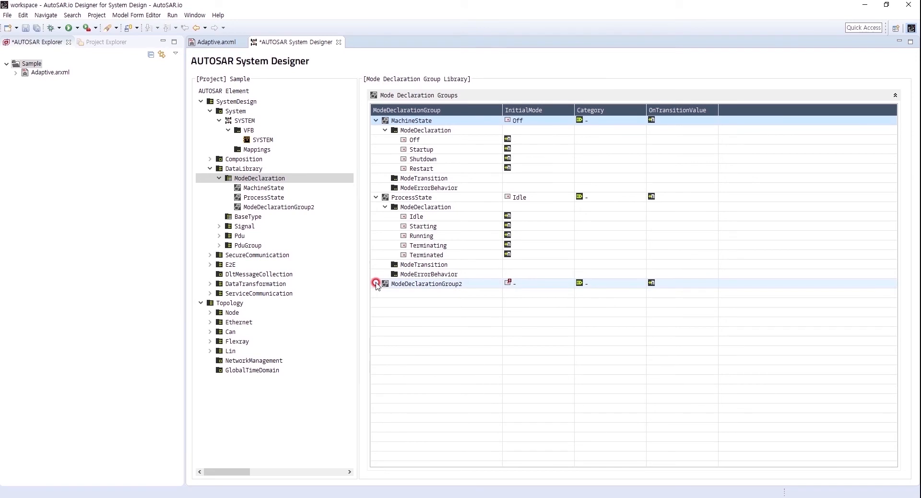
click(377, 293)
click(431, 285)
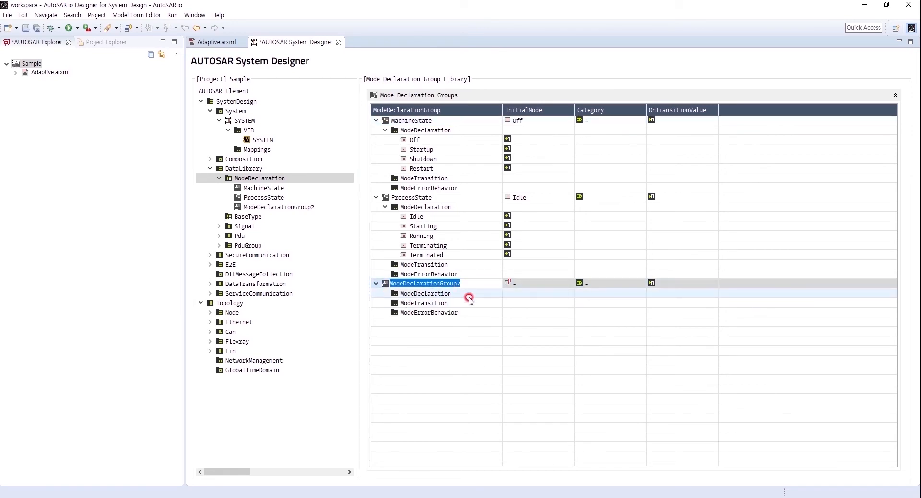
text(DriveState)
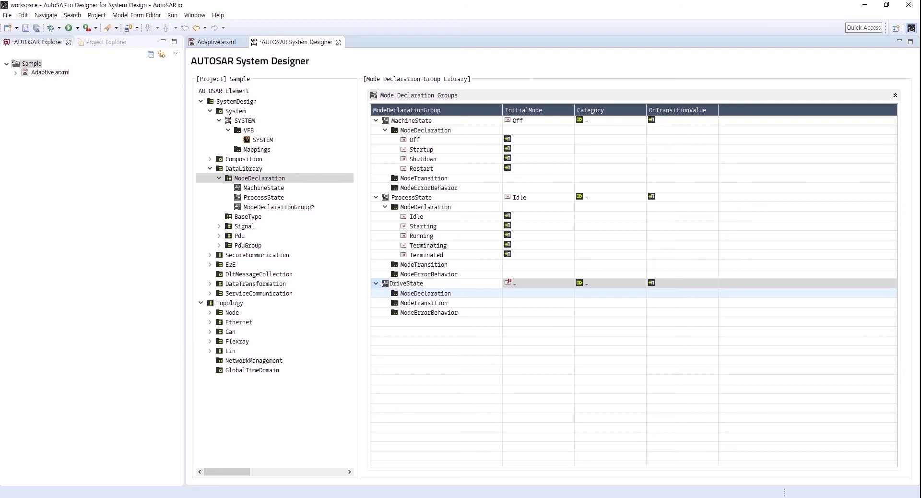
click(469, 298)
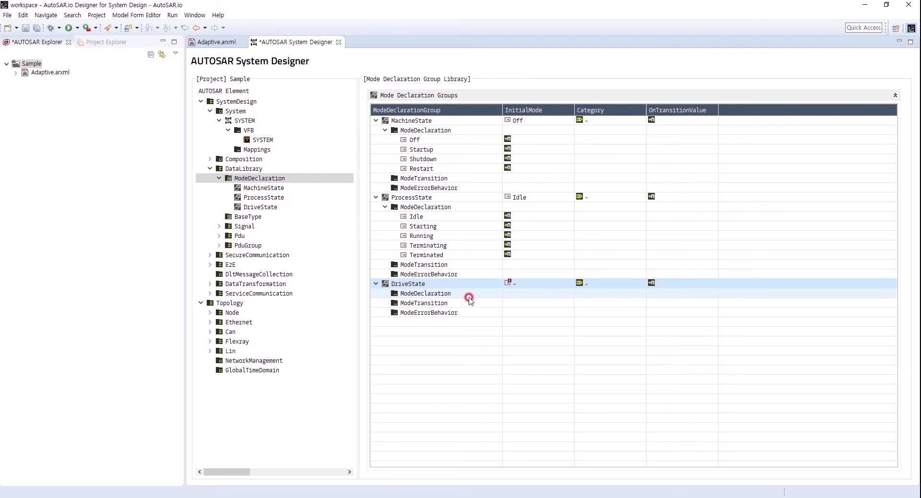
Add four mode declarations to the DriveState group
right_click(440, 295)
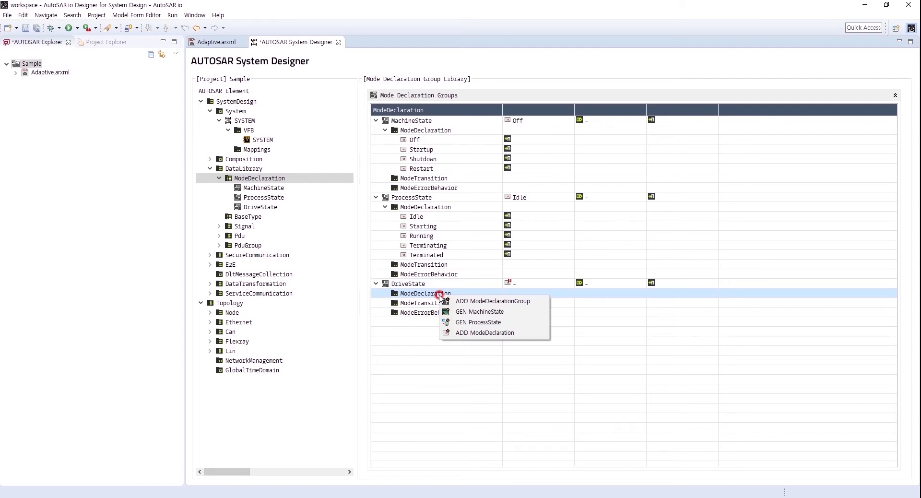
click(452, 332)
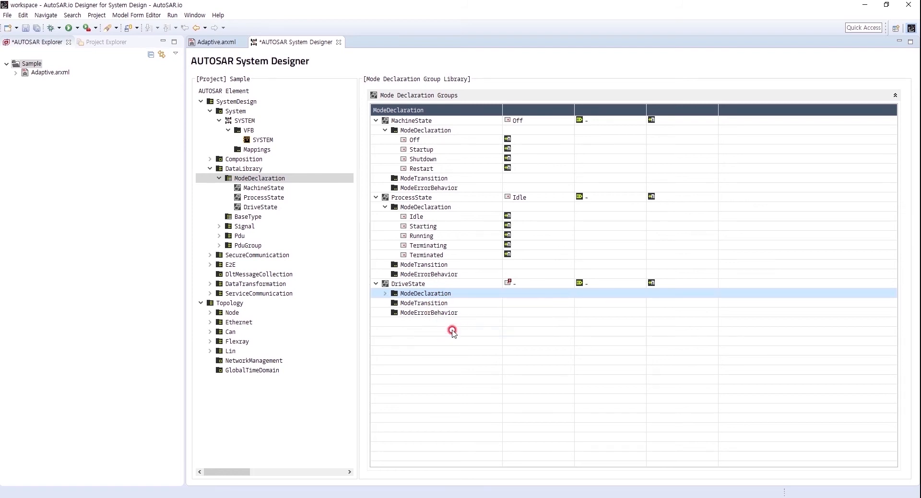
click(385, 293)
right_click(425, 297)
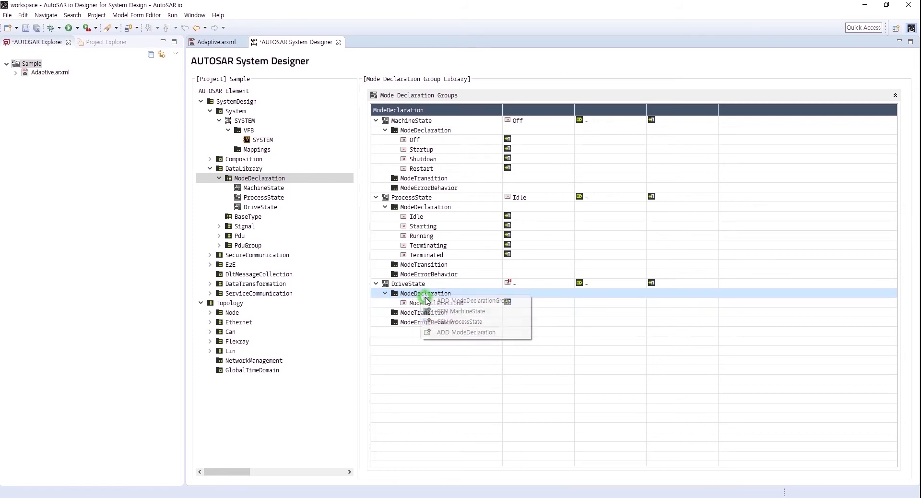
click(452, 331)
right_click(424, 293)
click(451, 331)
right_click(434, 303)
click(456, 340)
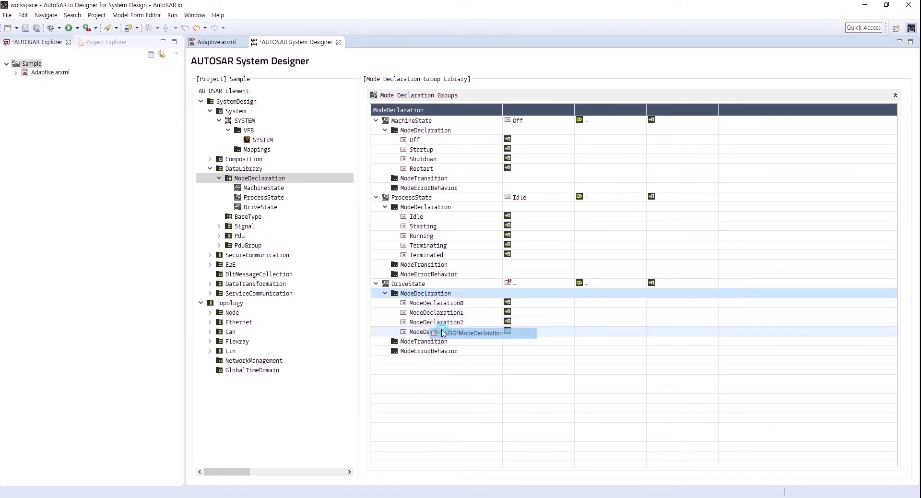
Rename the first two DriveState mode declarations HighSpeed and LowSpeed
click(436, 304)
click(446, 306)
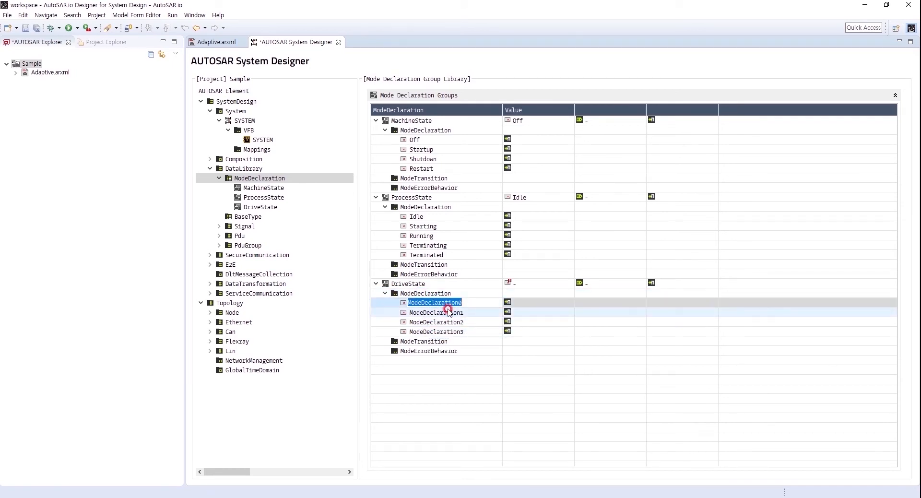
text(HighSpeed)
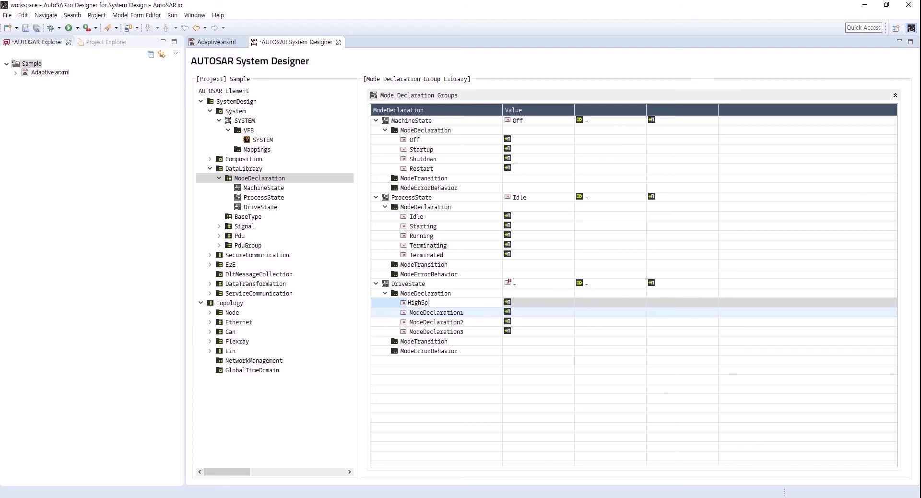
click(458, 314)
click(458, 313)
text(LowSpeed)
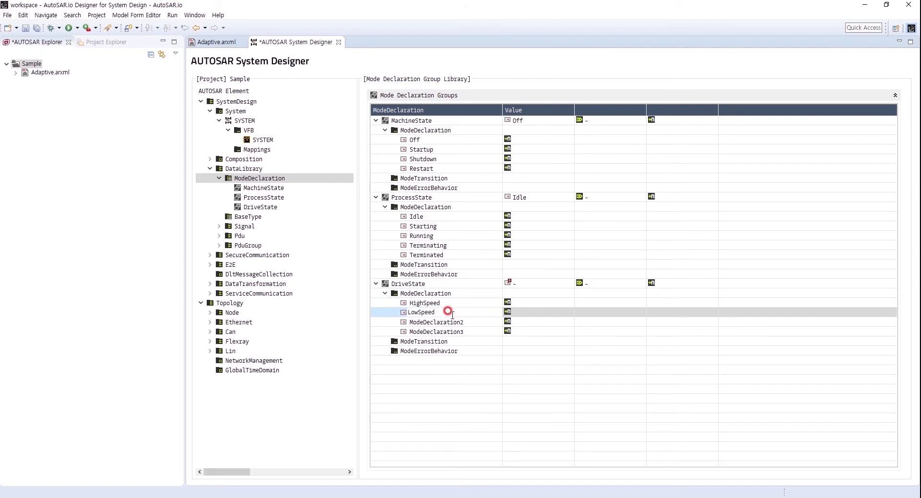
Rename the third and fourth DriveState mode declarations Off and Parking
double_click(445, 320)
text(O)
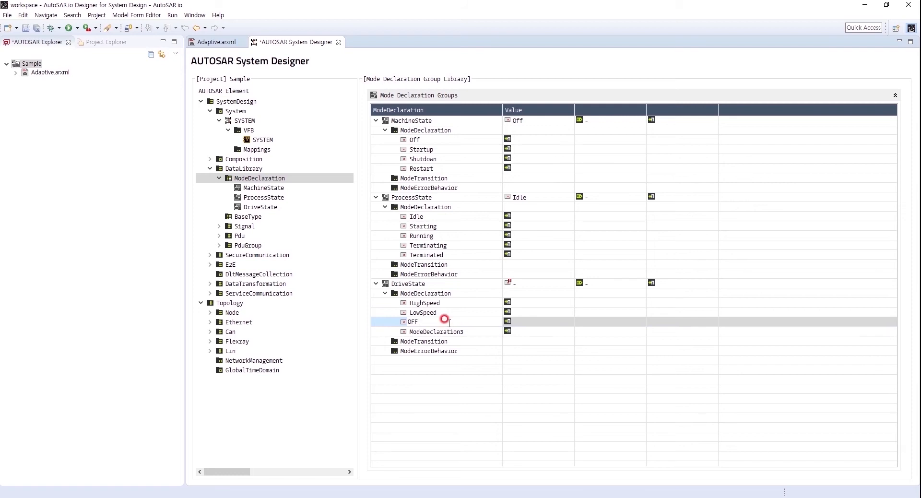
text(ff)
key(Return)
double_click(447, 331)
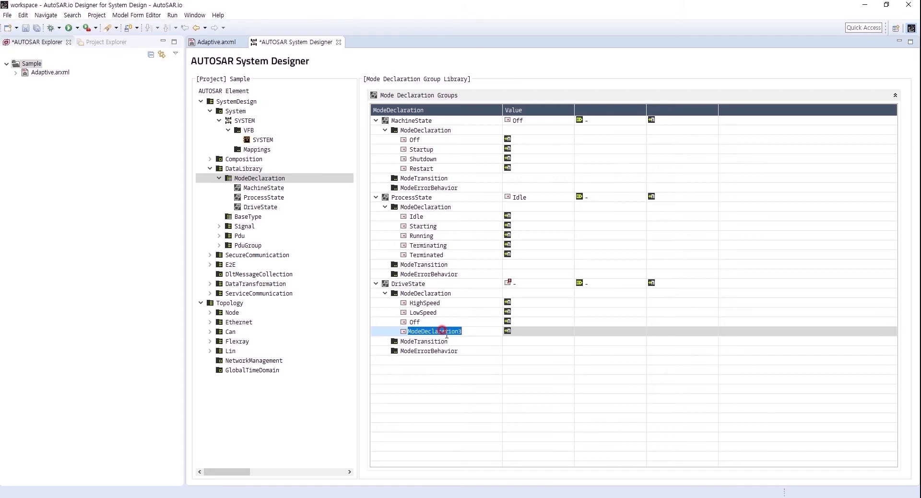
text(Parki)
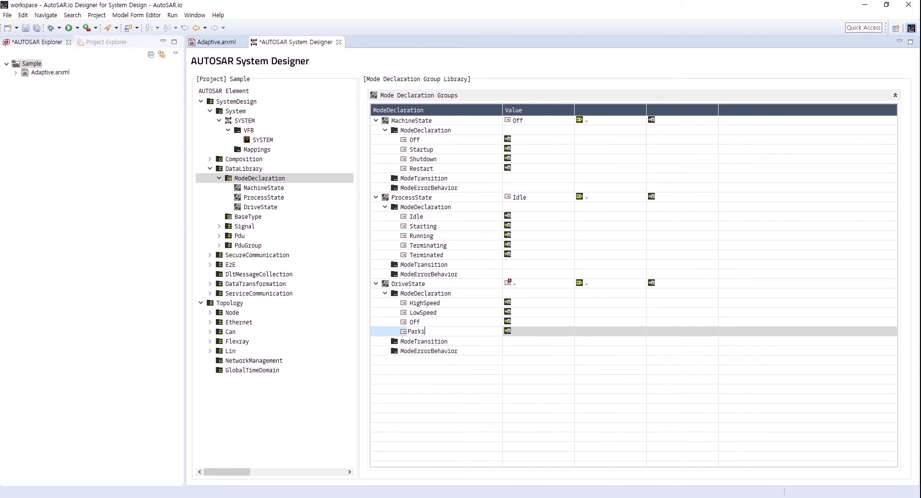
click(446, 334)
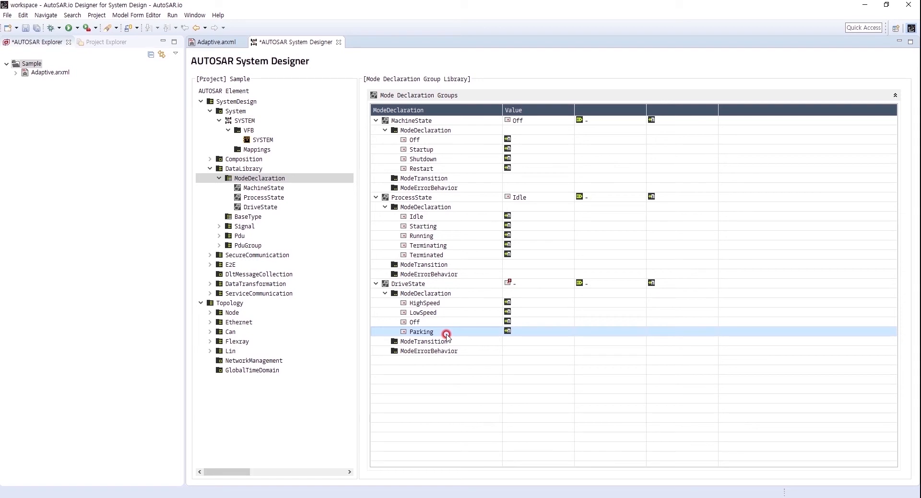
Set the initial mode of the DriveState group to Off
click(514, 283)
click(514, 284)
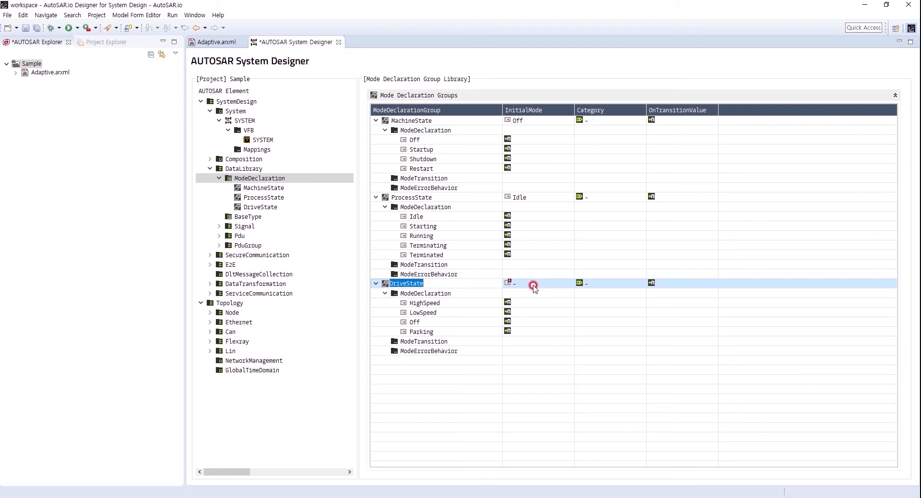
click(533, 286)
click(570, 283)
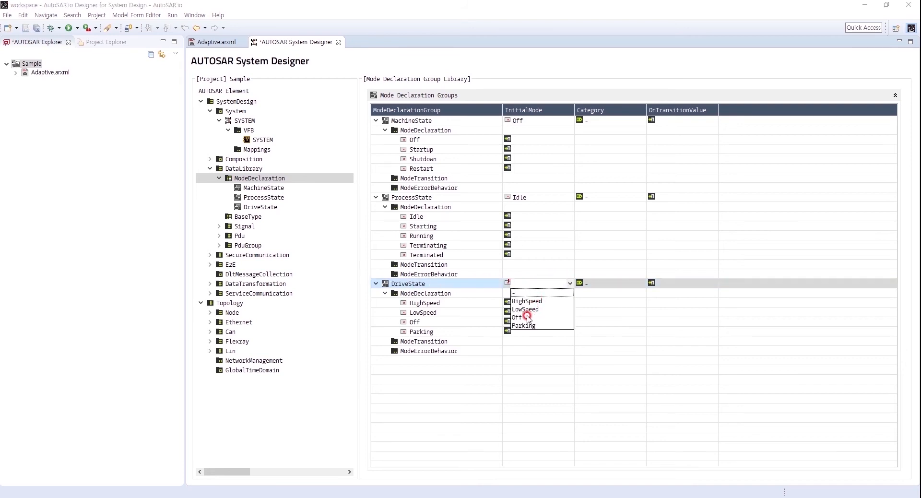
click(526, 318)
click(491, 390)
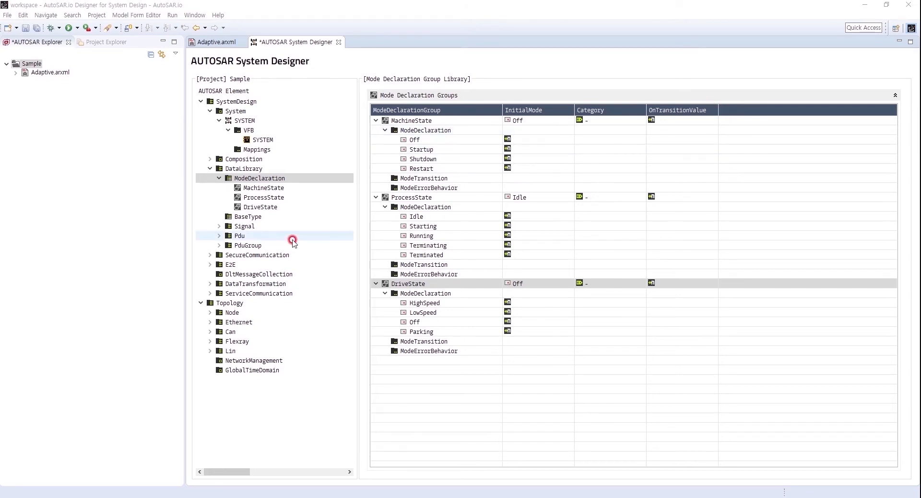
Add a CryptoServiceCertificate named MyCertificate to the secure communication crypto services, stored in the System package
click(214, 255)
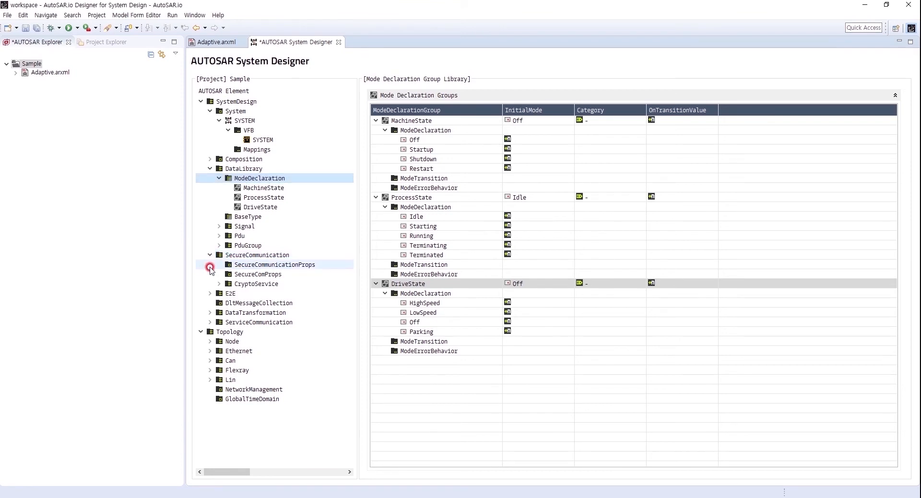
click(218, 283)
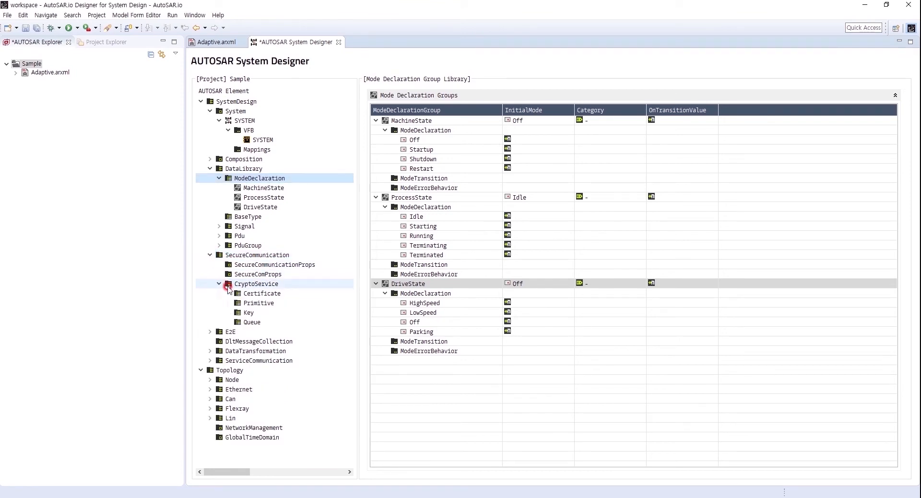
click(257, 293)
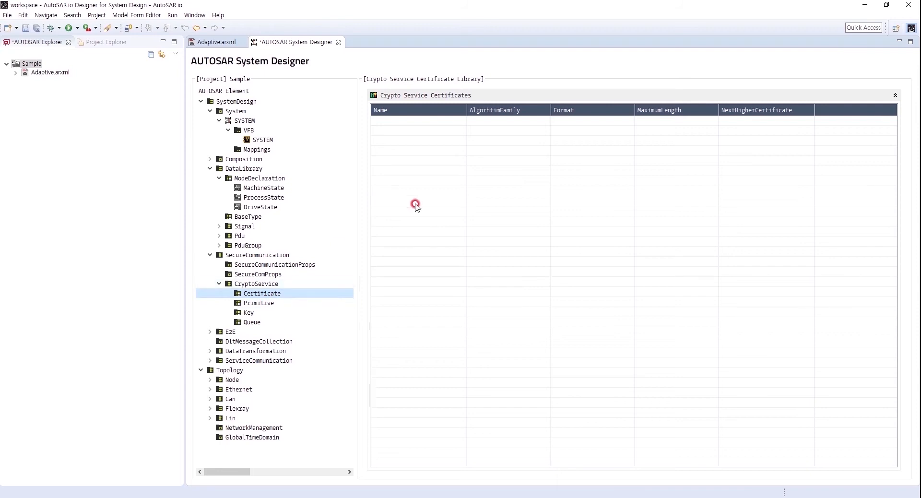
right_click(420, 159)
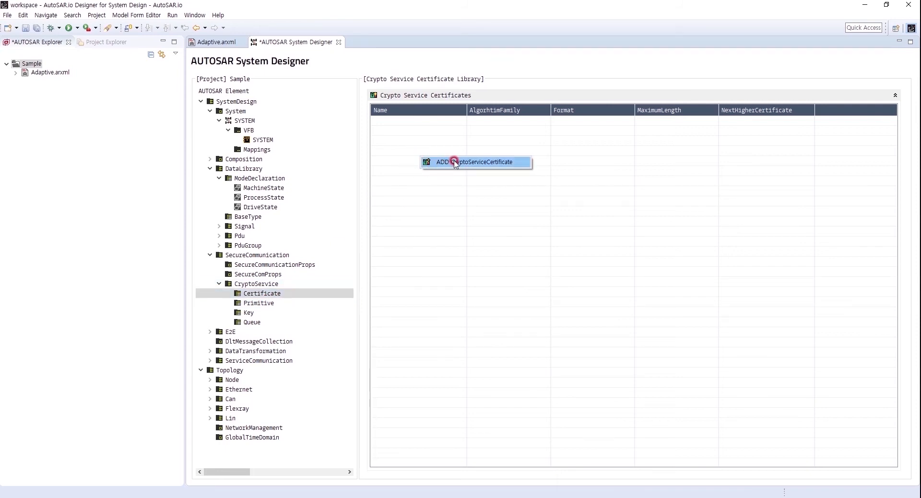
click(482, 163)
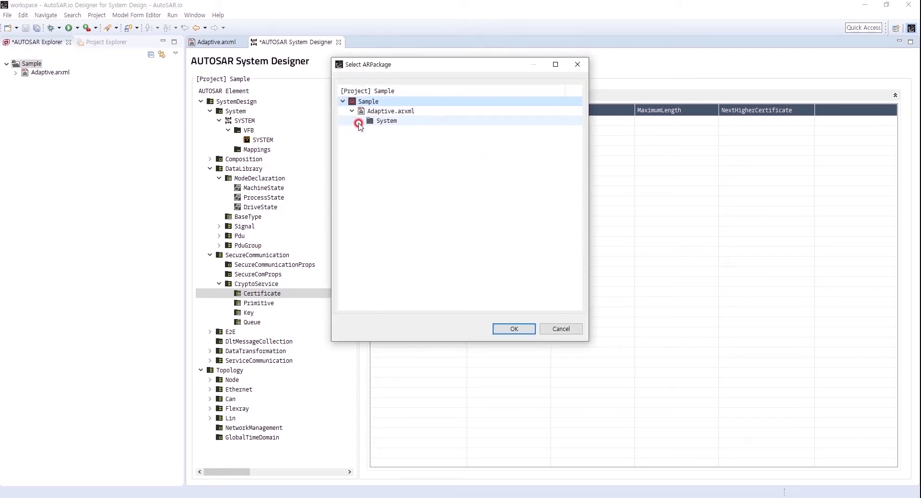
click(361, 121)
click(509, 329)
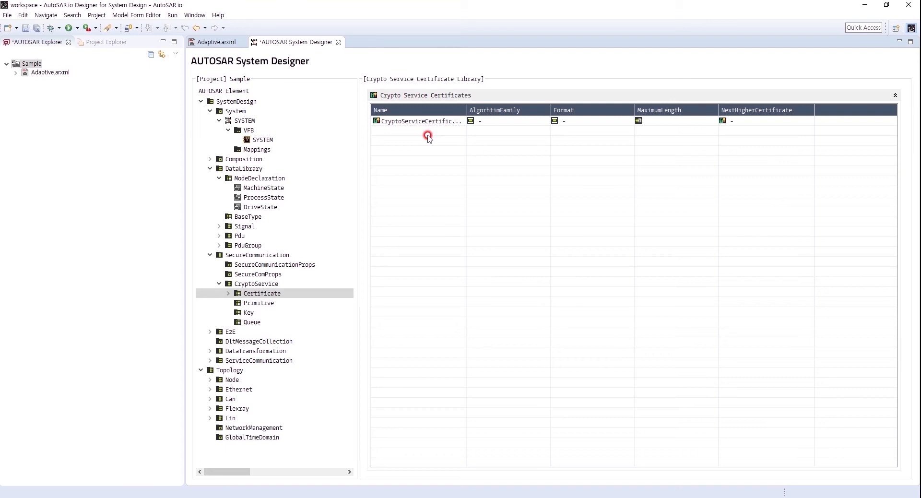
click(425, 120)
click(423, 120)
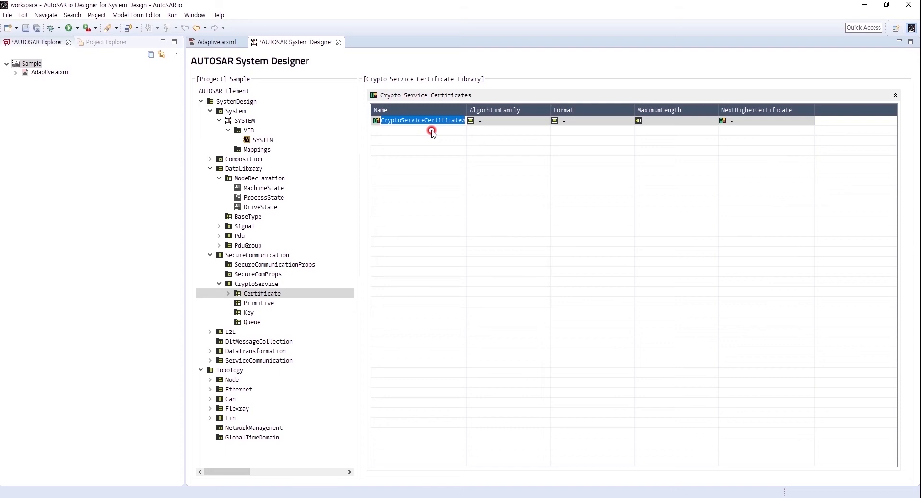
text(MyCertificate)
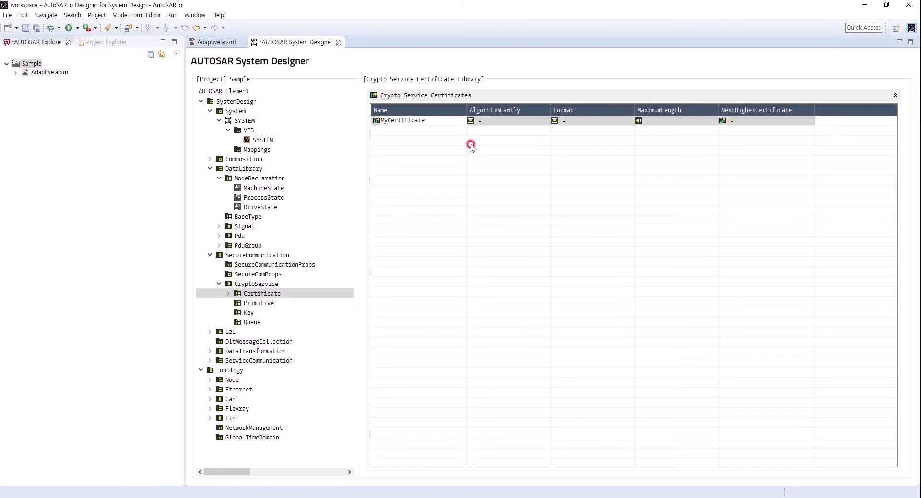
Set MyCertificate's algorithm family to RSA and its format to X-509
click(502, 121)
click(528, 121)
click(545, 121)
click(498, 139)
click(577, 122)
click(620, 120)
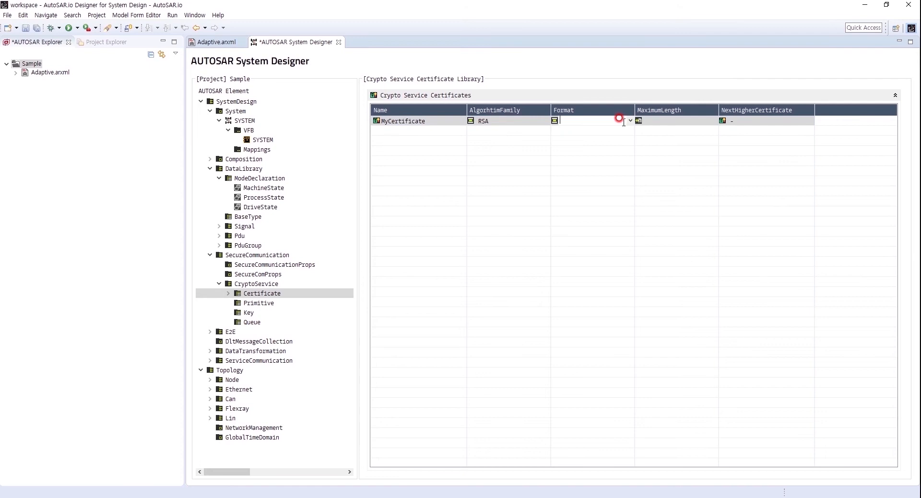
click(630, 121)
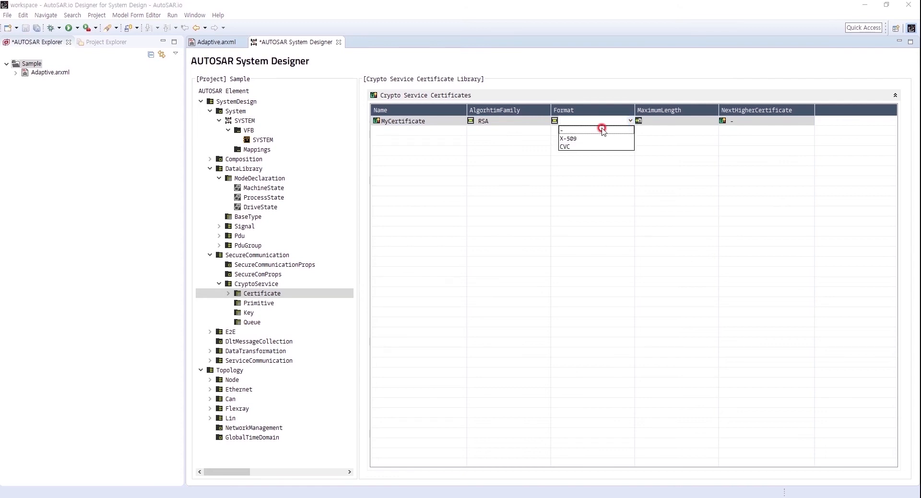
click(600, 137)
Set MyCertificate's maximum length to 512
click(653, 149)
click(676, 119)
text(512)
click(685, 193)
click(685, 193)
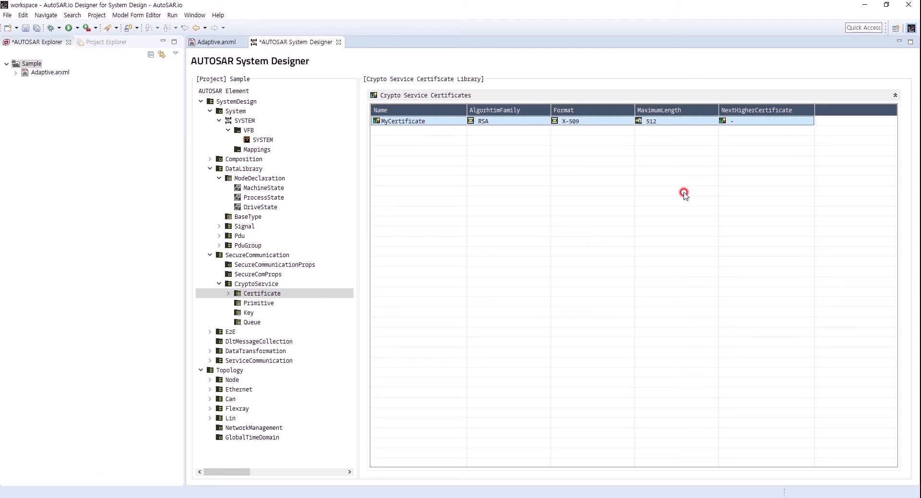
click(515, 148)
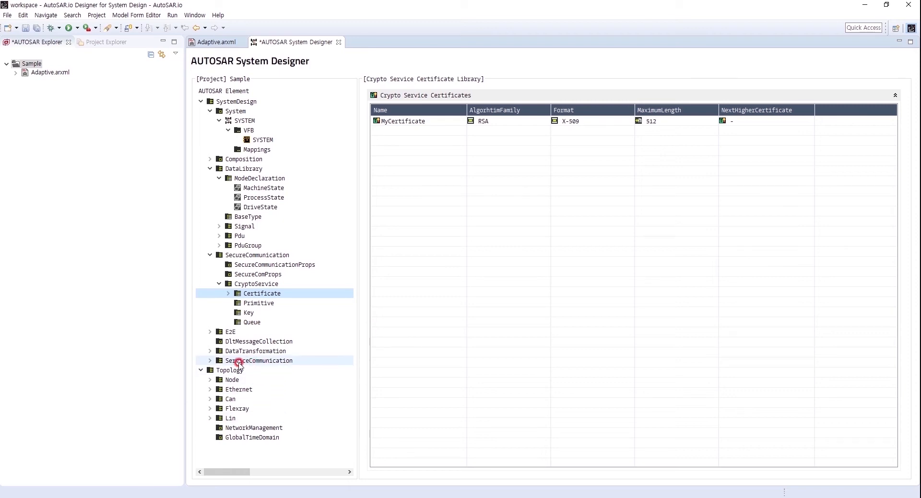
Add a SomeipSdServerServiceInstanceConfig to the SdTiming library of the service communication's SdServerConfig, stored in the System package
click(210, 360)
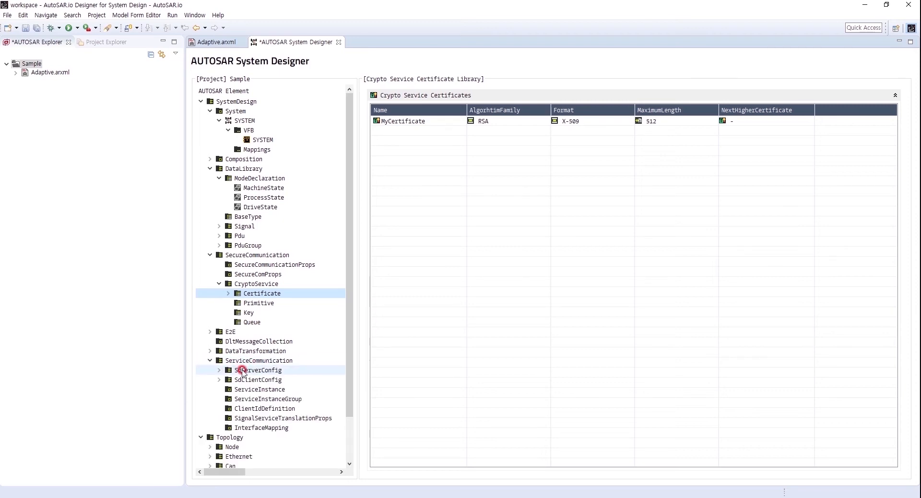
click(255, 370)
click(218, 370)
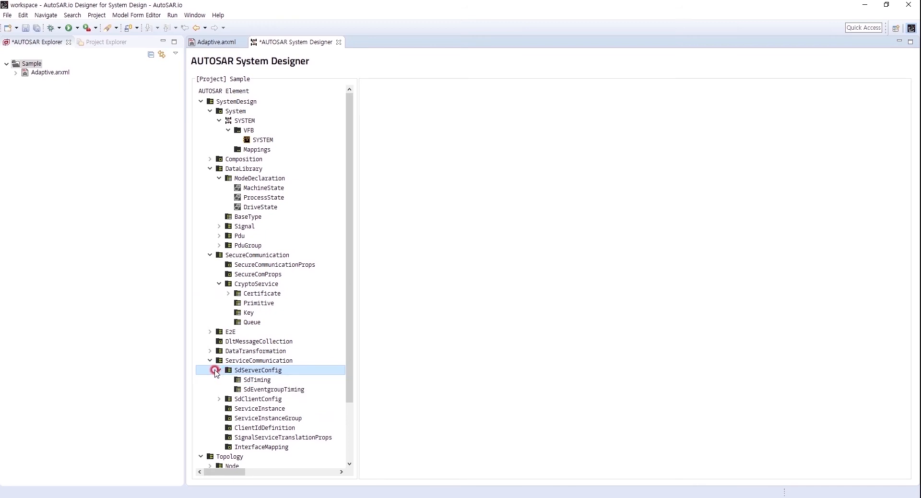
click(255, 380)
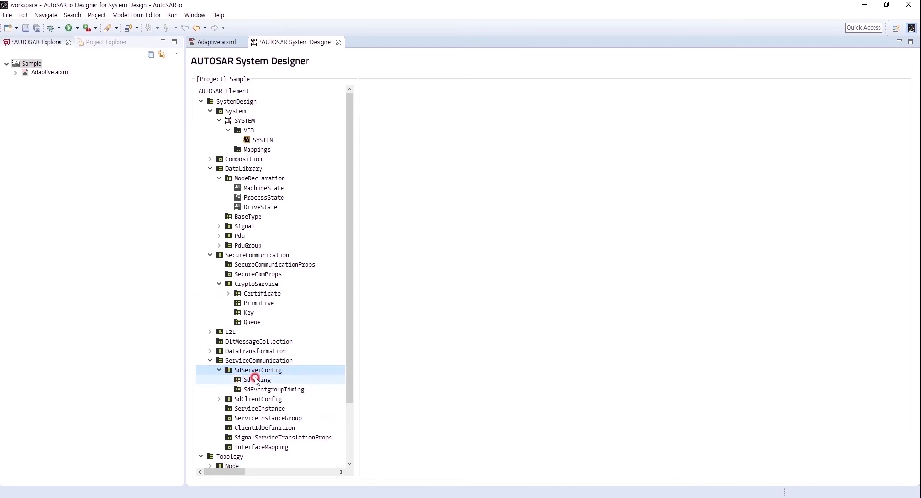
click(252, 390)
click(271, 380)
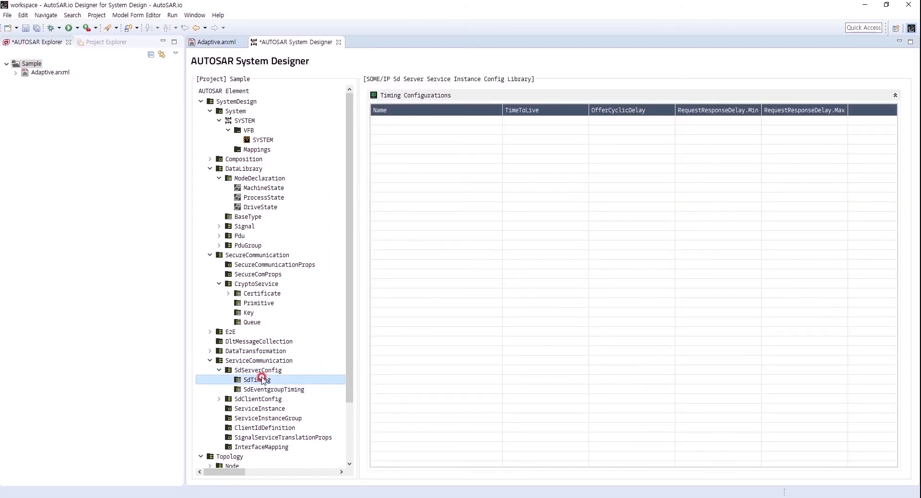
right_click(419, 151)
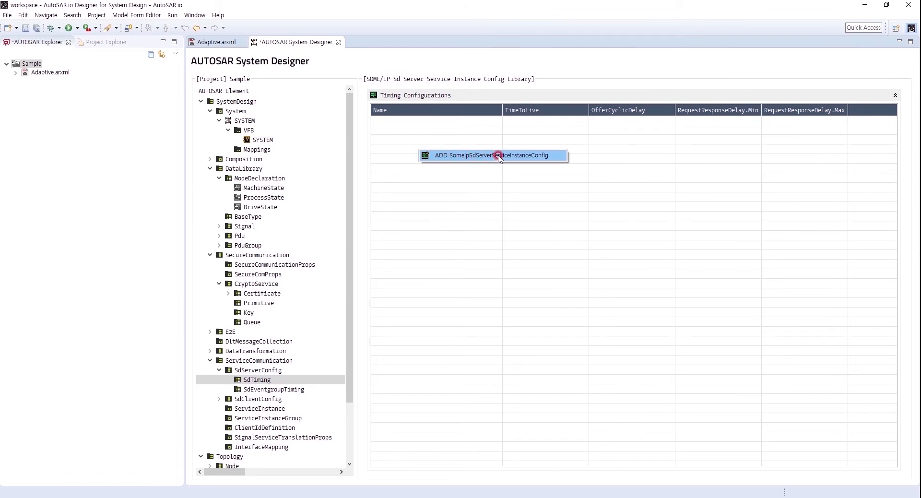
click(522, 155)
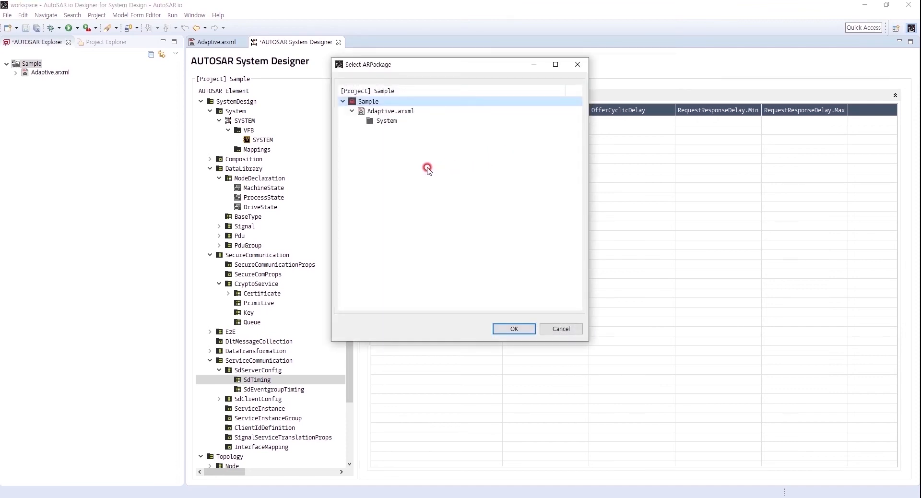
click(356, 123)
click(508, 329)
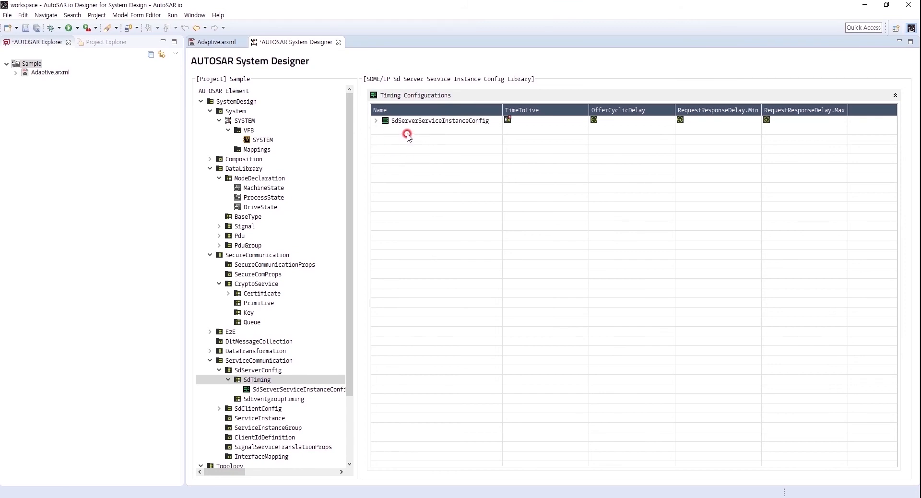
Set the server service instance config's TimeToLive to 0xFFFFFF and its OfferCyclicDelay to 0.1
click(428, 121)
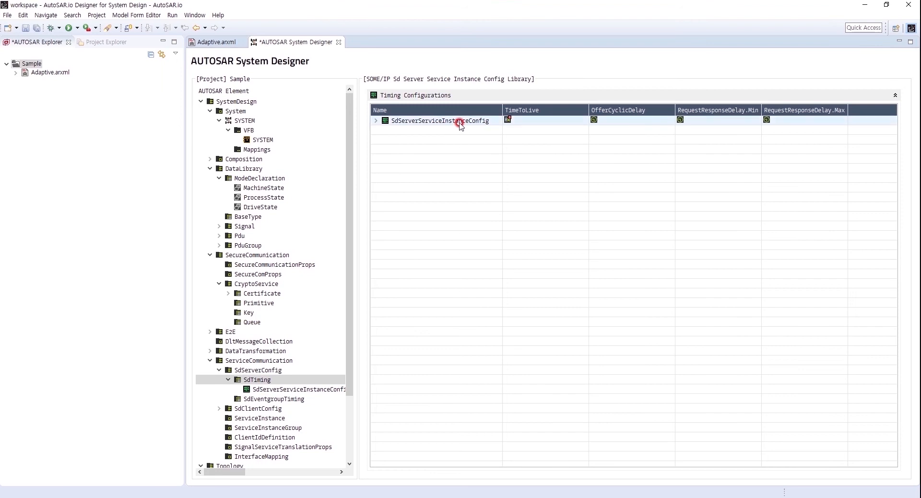
click(452, 120)
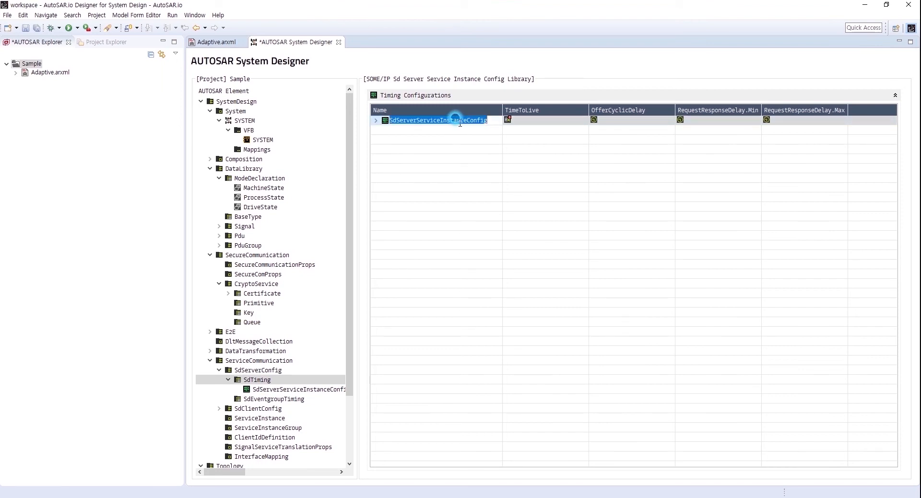
click(531, 120)
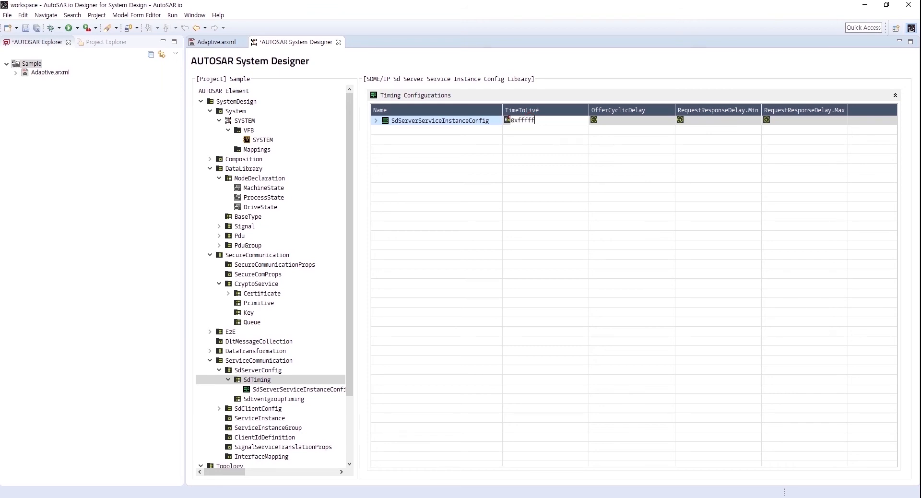
key(Return)
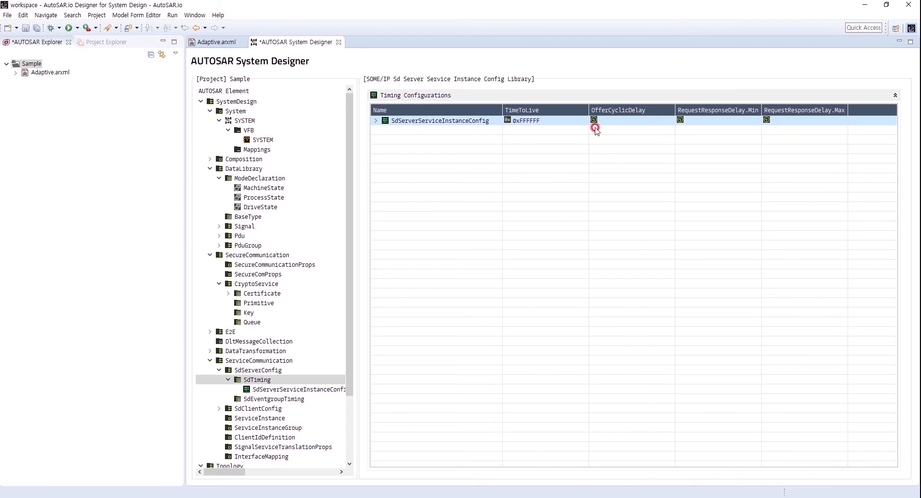
click(615, 122)
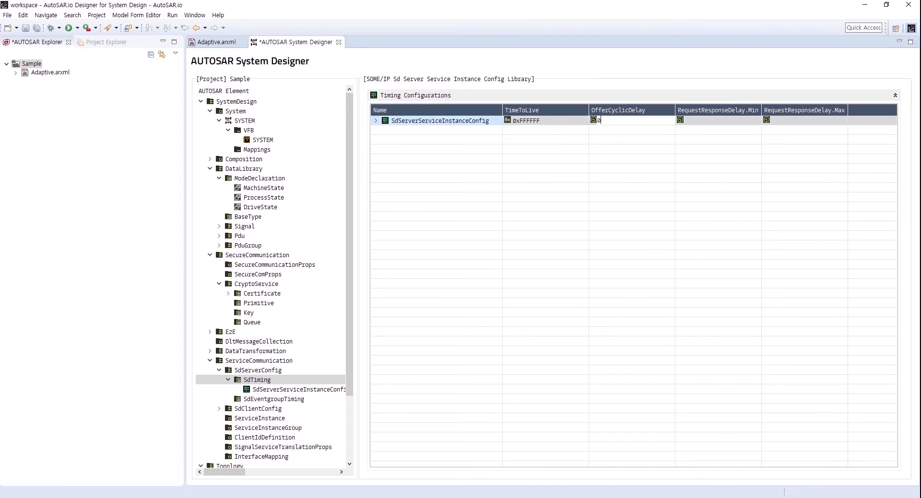
Set the minimum and maximum RequestResponseDelay of the server service instance config to 0.0
click(678, 121)
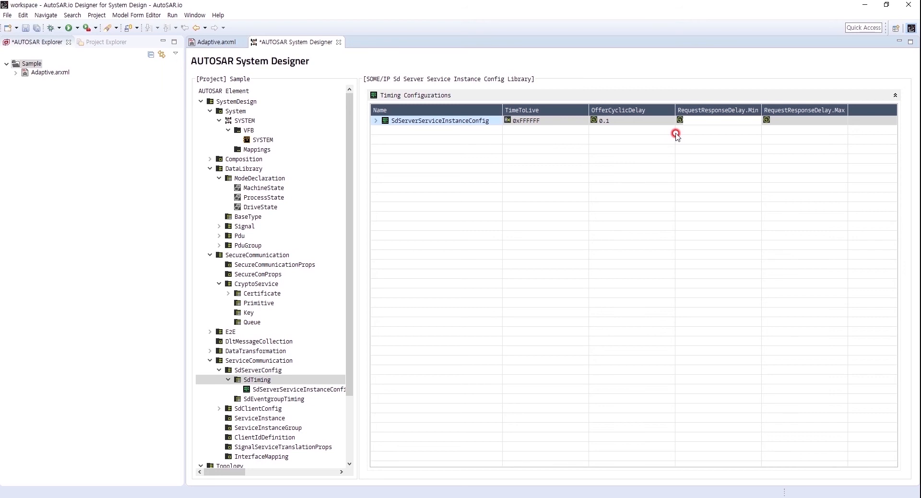
text(0)
click(764, 123)
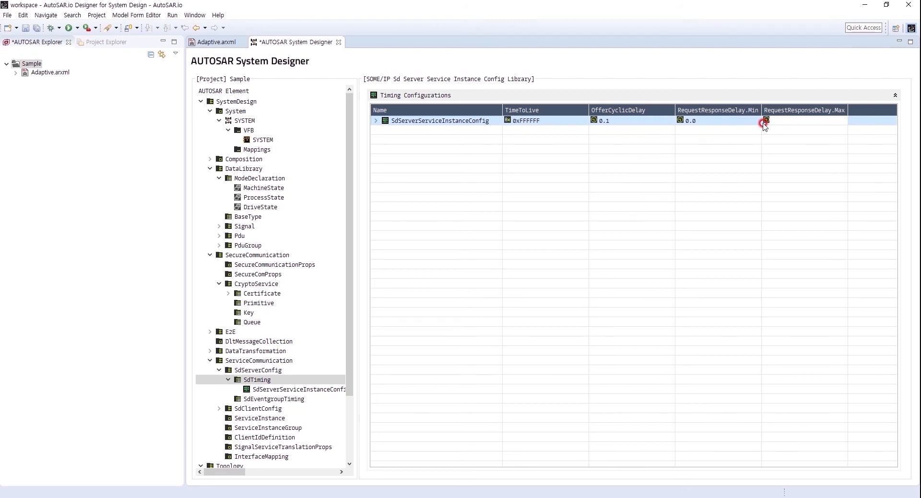
text(0)
click(679, 157)
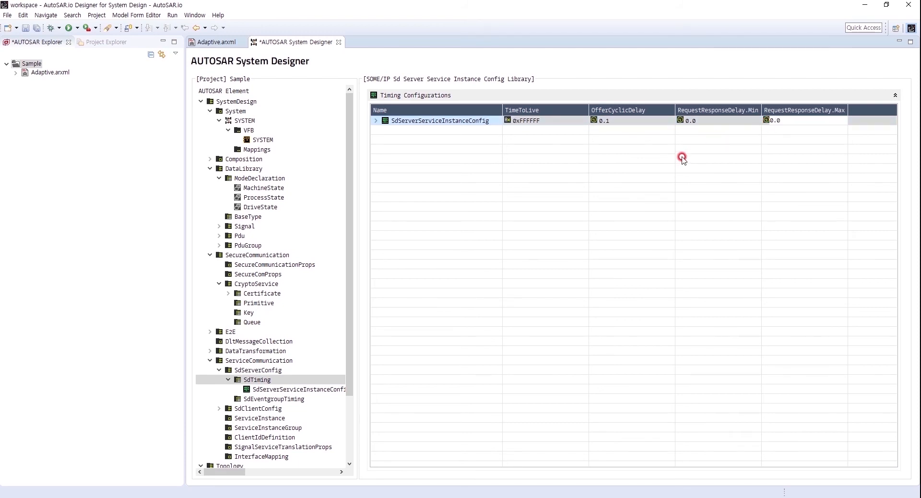
Set InitialDelayMinValue and InitialDelayMaxValue to 0.1 in the server service instance config's InitialOfferBehavior
click(373, 121)
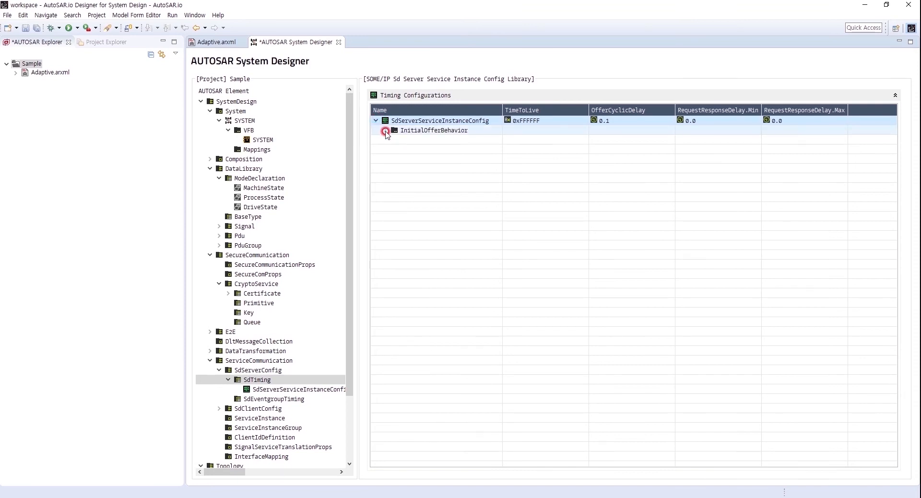
click(385, 131)
click(418, 179)
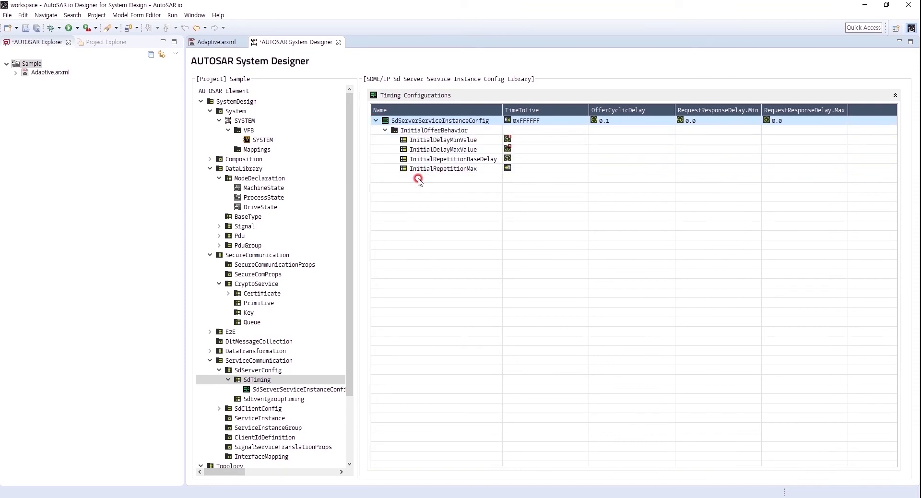
click(518, 139)
text(0.1)
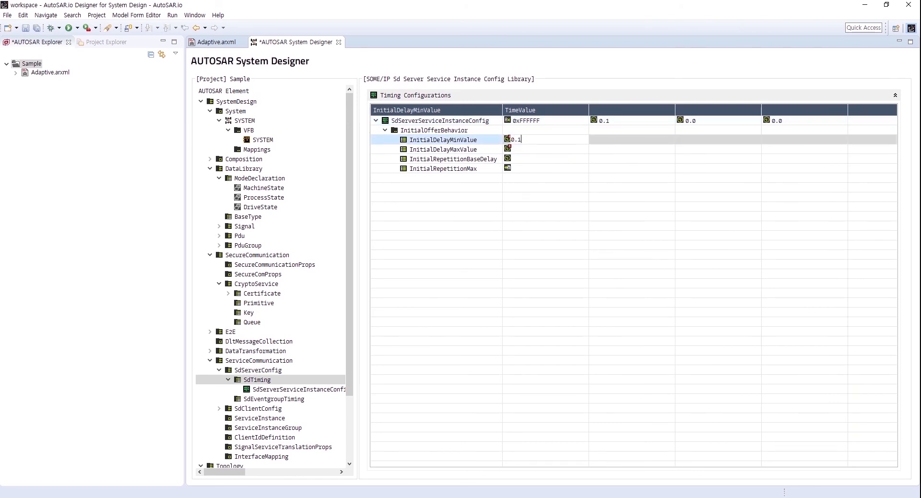
click(518, 147)
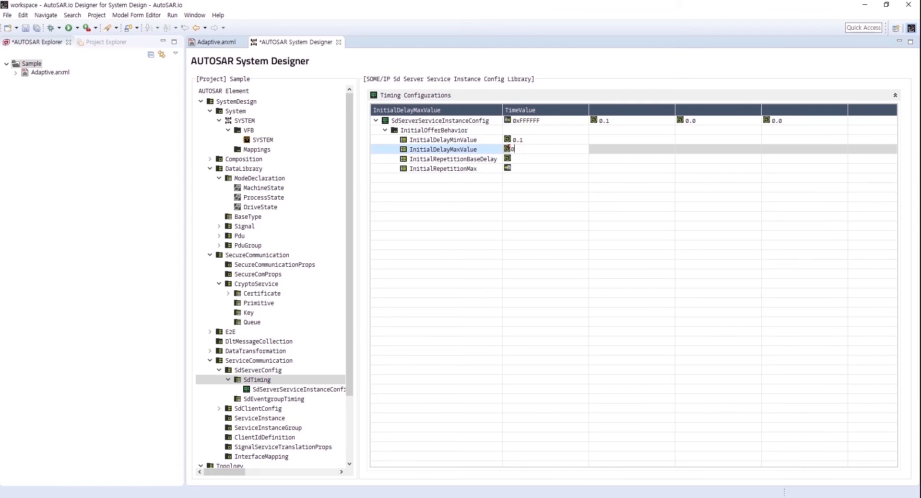
text(0.1)
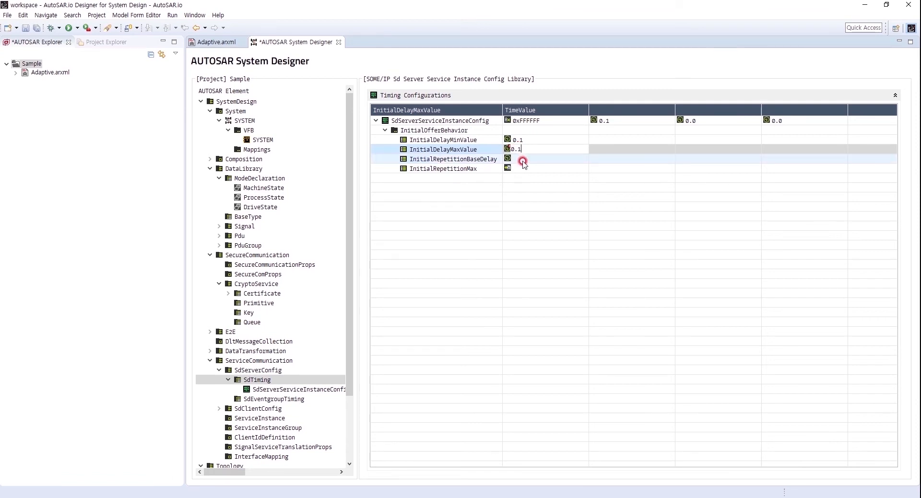
Set the InitialOfferBehavior's InitialRepetitionBaseDelay to 0.1 and its InitialRepetitionMax to 3
click(519, 157)
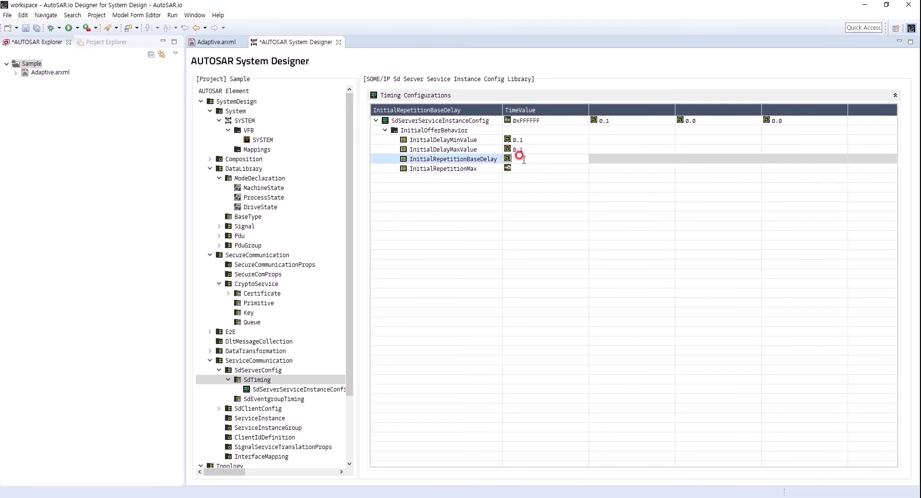
text(0.1)
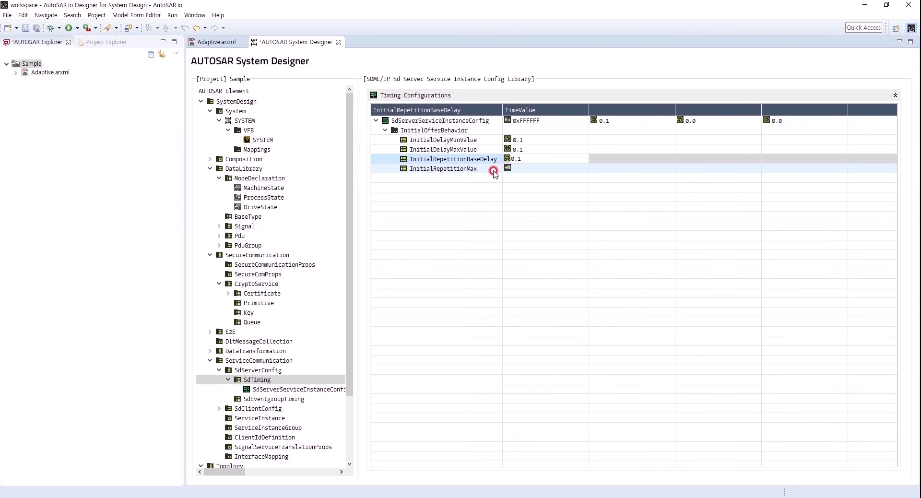
click(520, 168)
text(3)
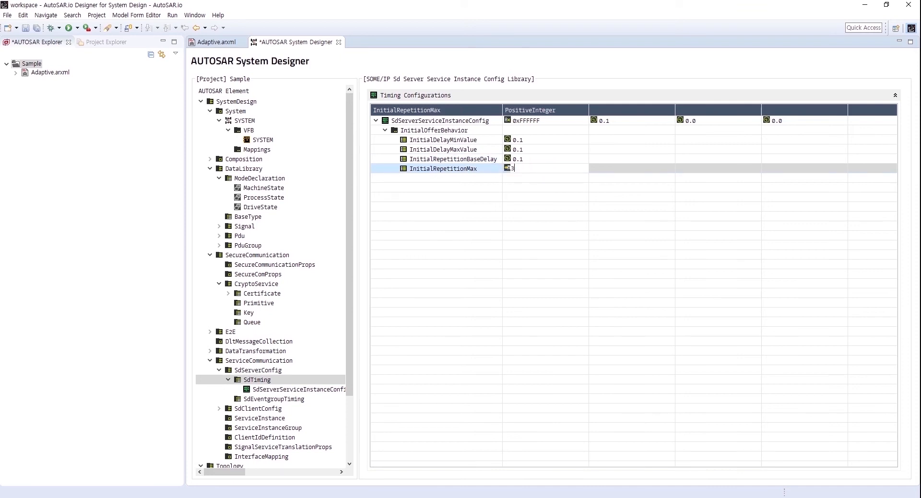
click(538, 224)
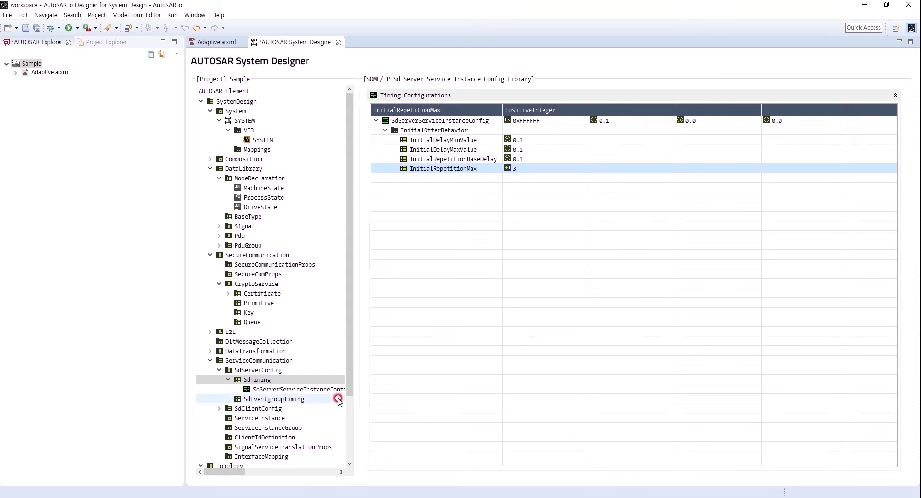
Add a SomeipSdServerEventGroupTimingConfig to the server's SdEventgroupTiming library, stored in the System package
click(265, 399)
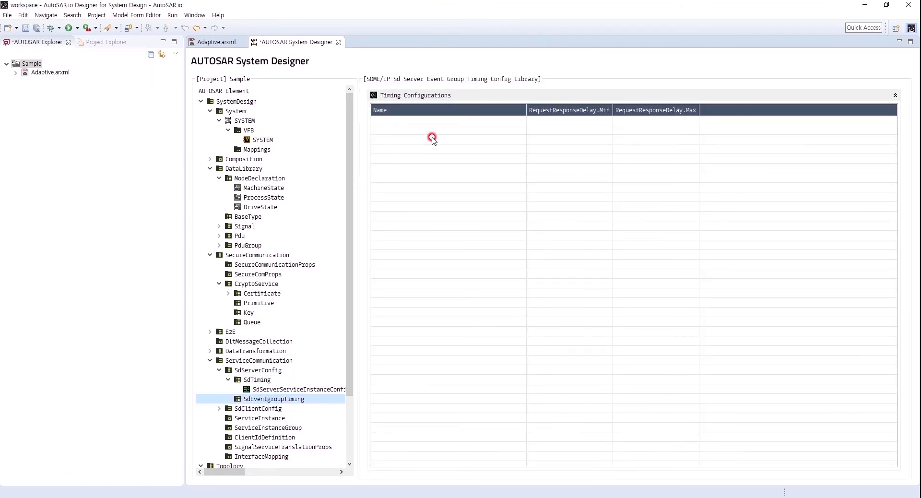
right_click(434, 142)
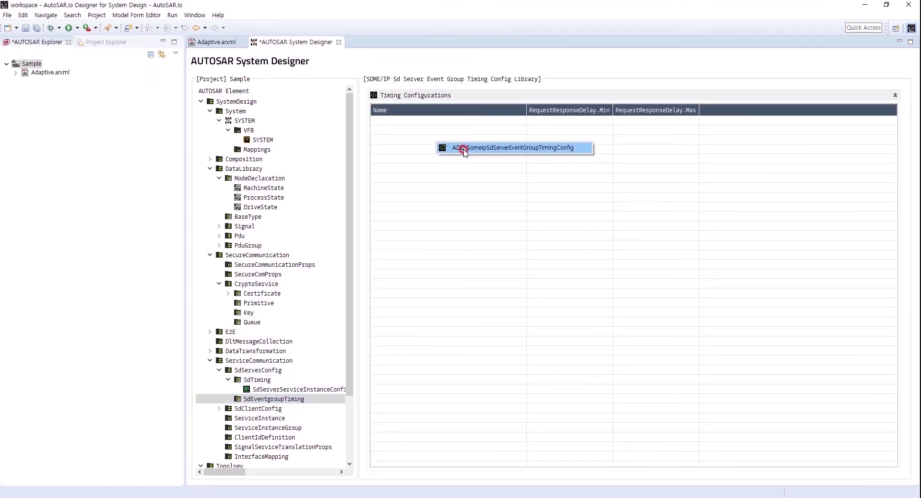
click(529, 151)
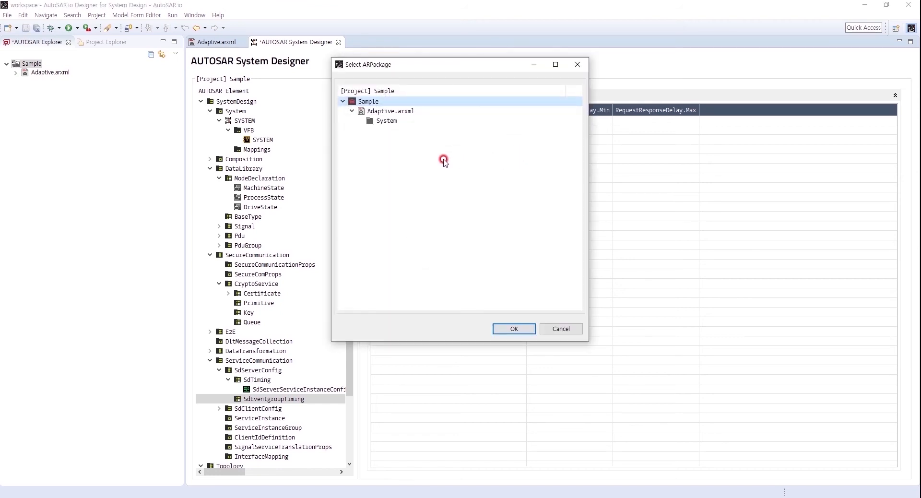
click(360, 122)
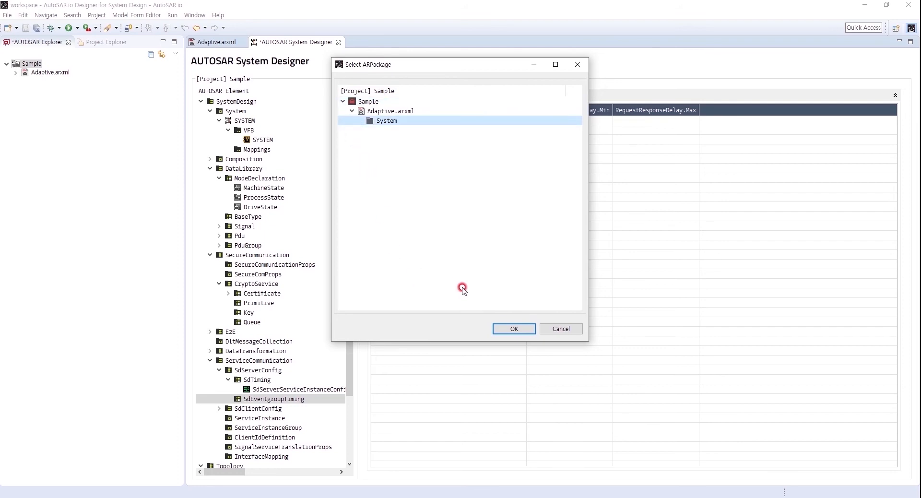
click(504, 328)
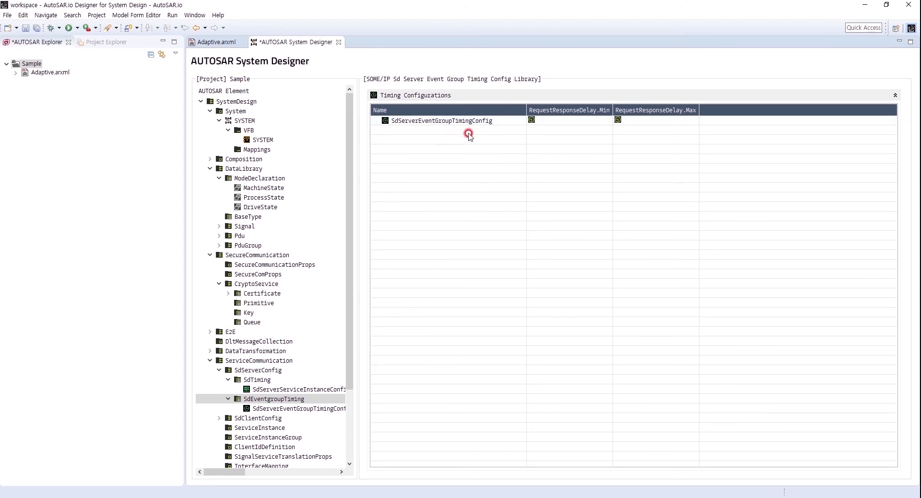
Set the minimum and maximum RequestResponseDelay of the server event group timing config to 0.0
click(562, 121)
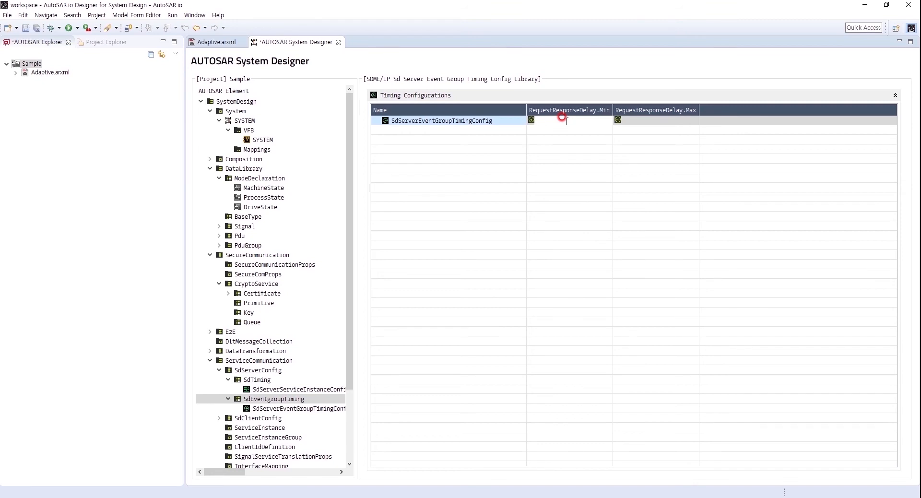
click(567, 121)
text(0.0)
click(622, 120)
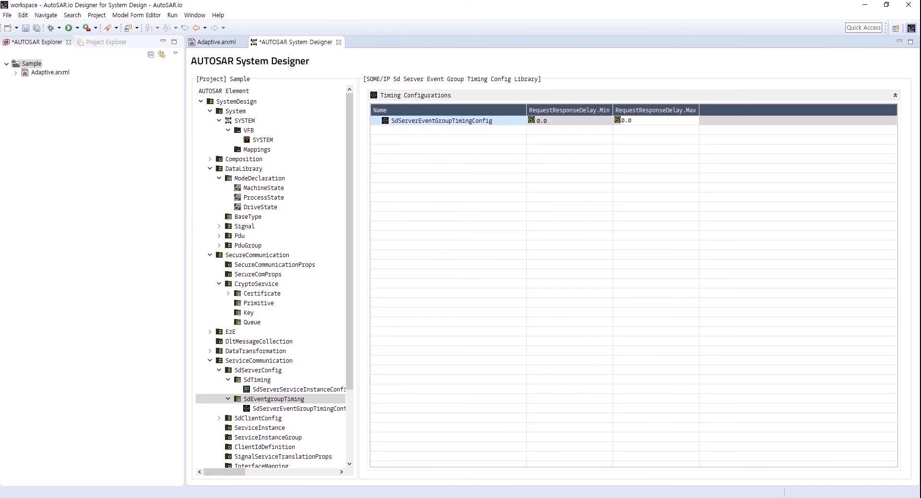
Enter 0.0 as the server event group timing config's RequestResponseDelay.Max
text(0.0)
click(534, 291)
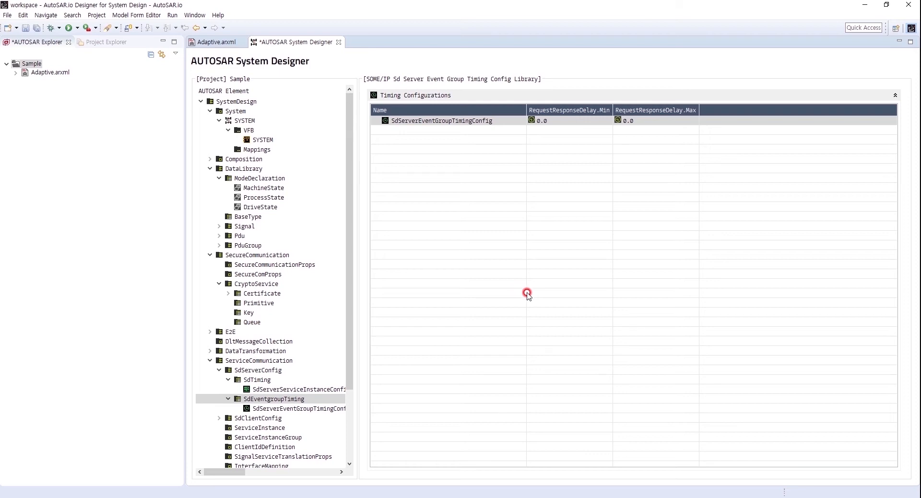
Add a SomeipSdClientServiceInstanceConfig to the SdClientConfig's SdTiming library, stored in the System package of Adaptive.arxml
click(220, 418)
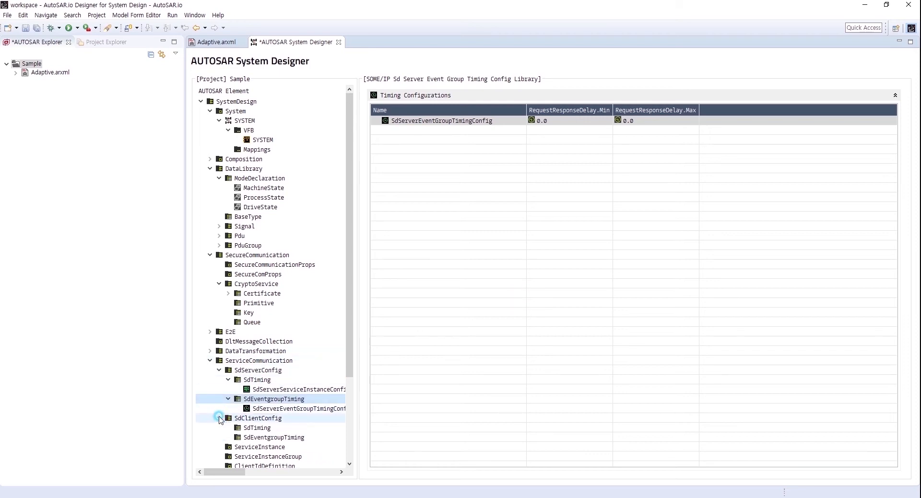
click(259, 428)
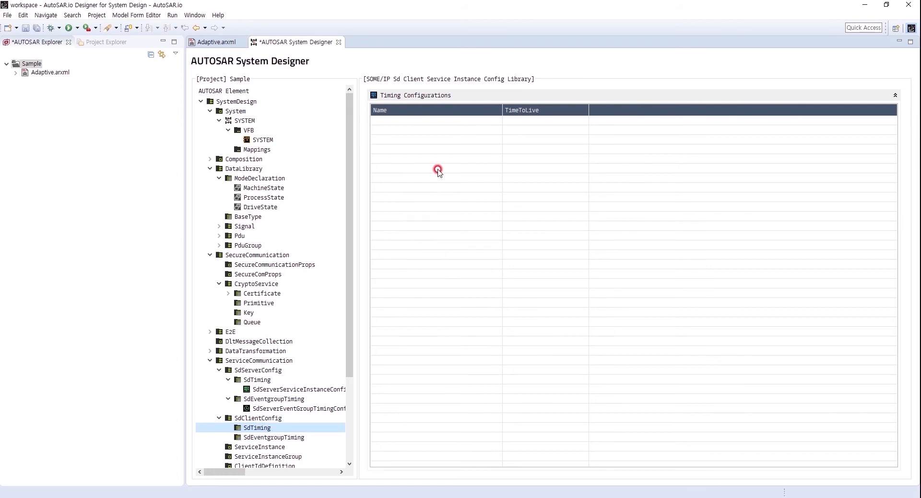
right_click(422, 149)
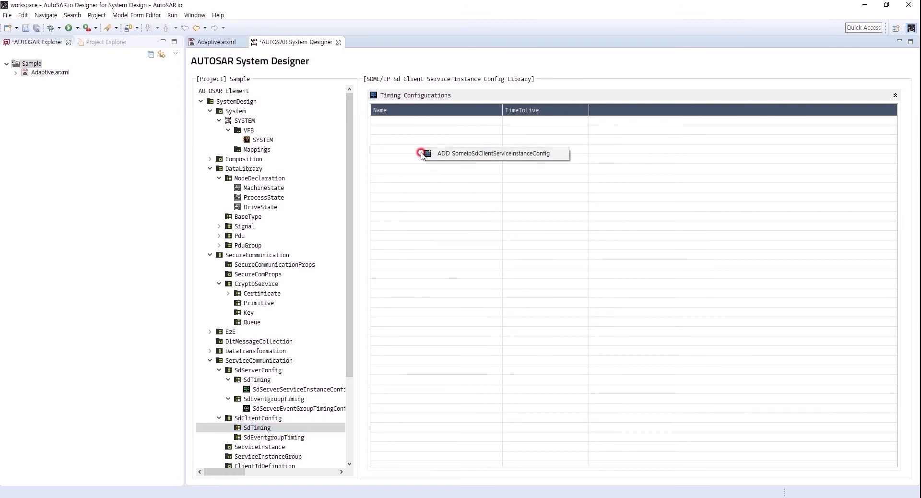
click(469, 154)
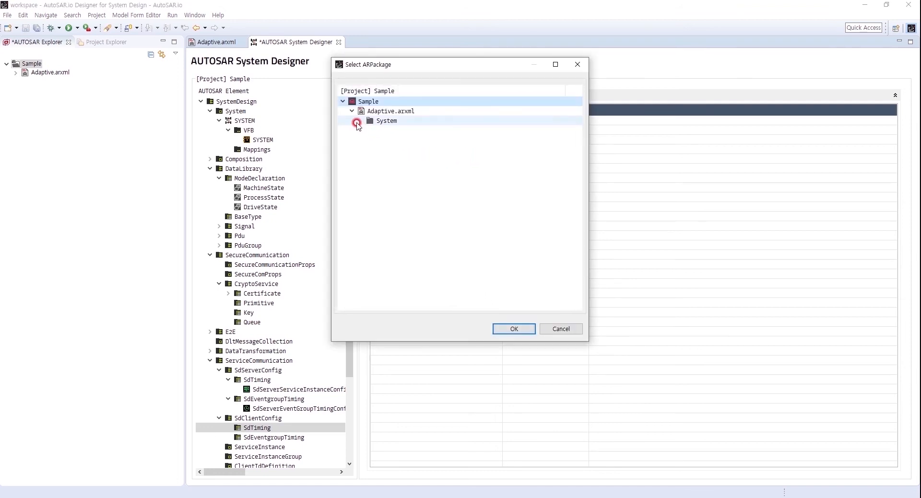
click(357, 123)
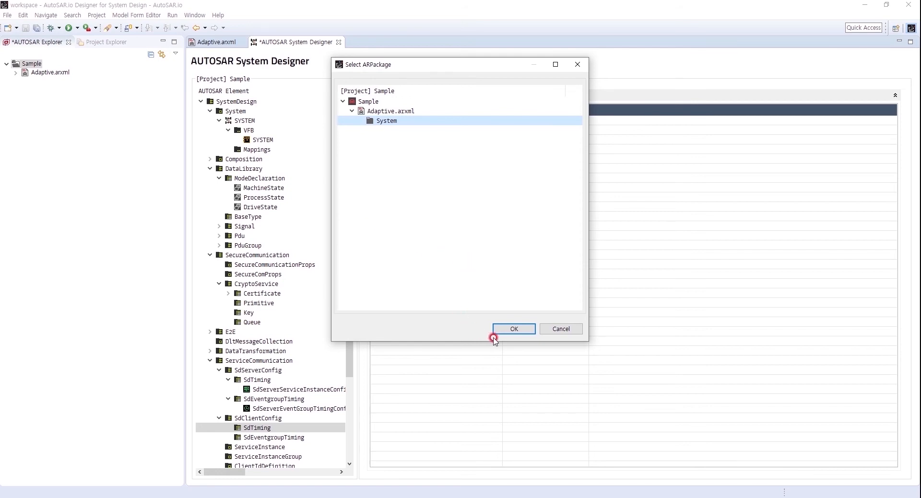
click(512, 329)
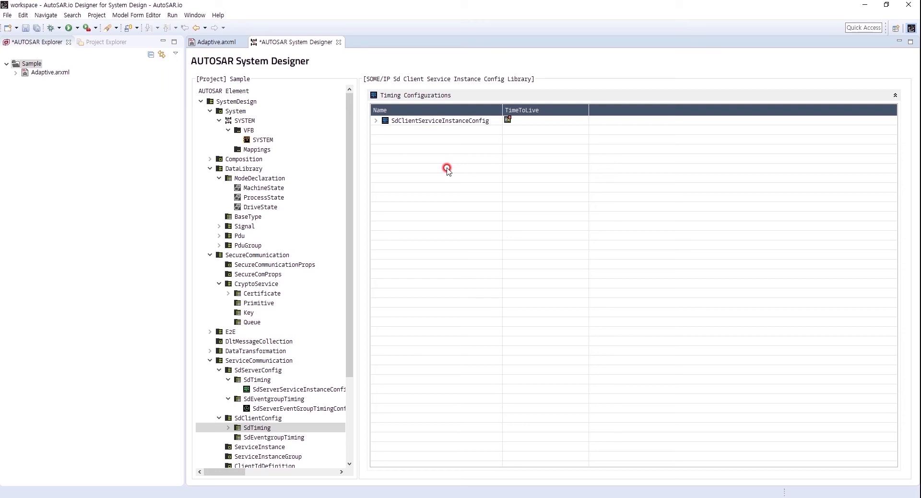
Set the client service instance config's TimeToLive to 0xFFFFFF
click(528, 121)
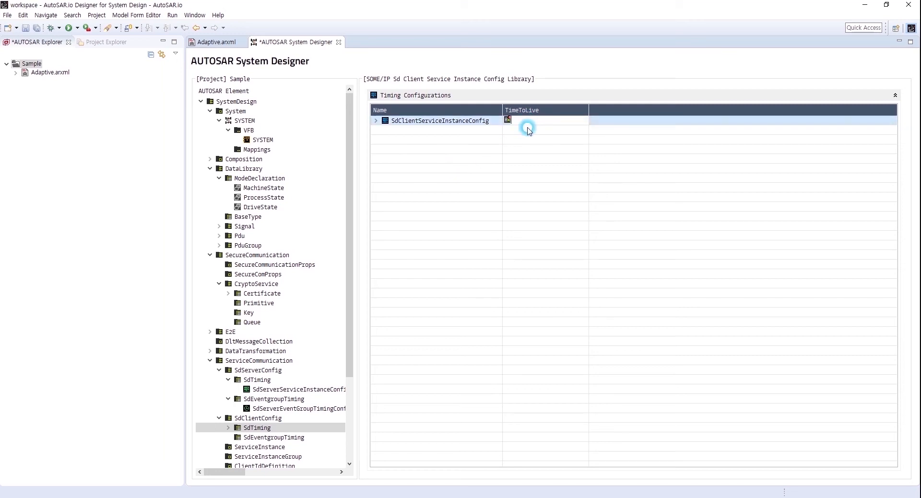
text(0xff)
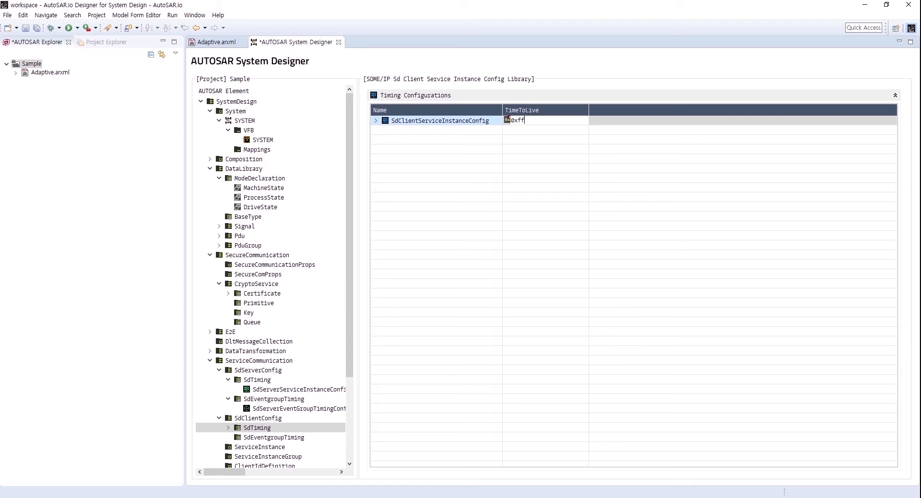
text(ffff)
key(Return)
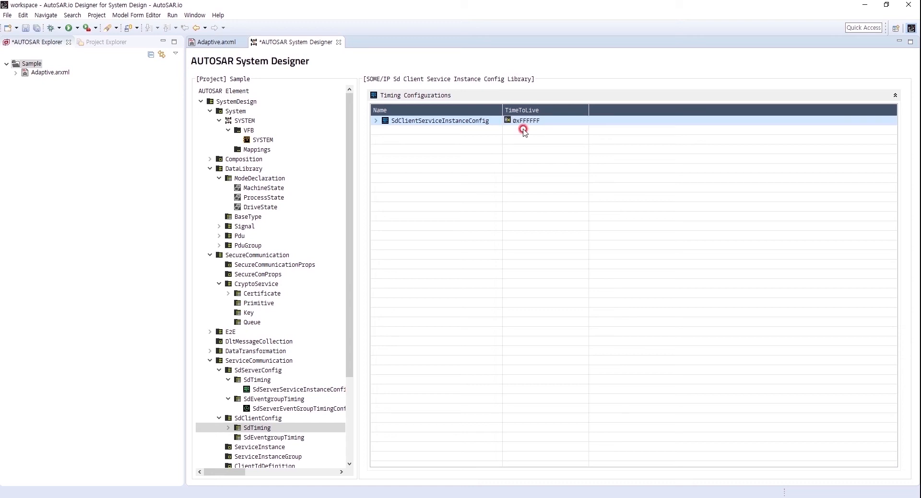
Set InitialDelayMinValue and InitialDelayMaxValue to 0.1 in the client service instance config's InitialFindBehavior
click(376, 120)
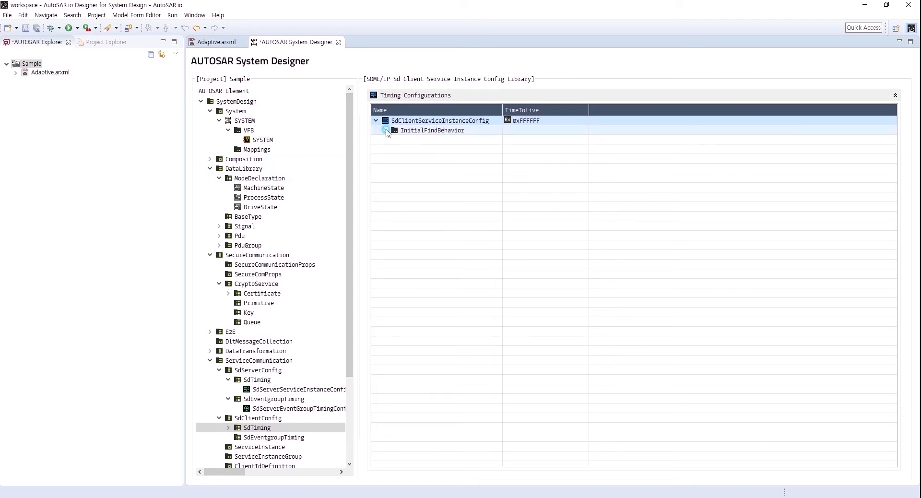
click(384, 130)
click(438, 188)
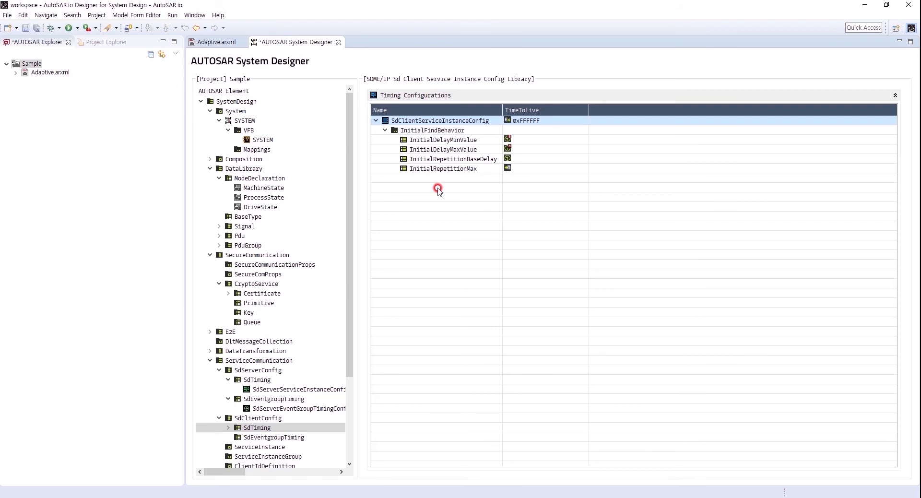
click(538, 138)
click(534, 138)
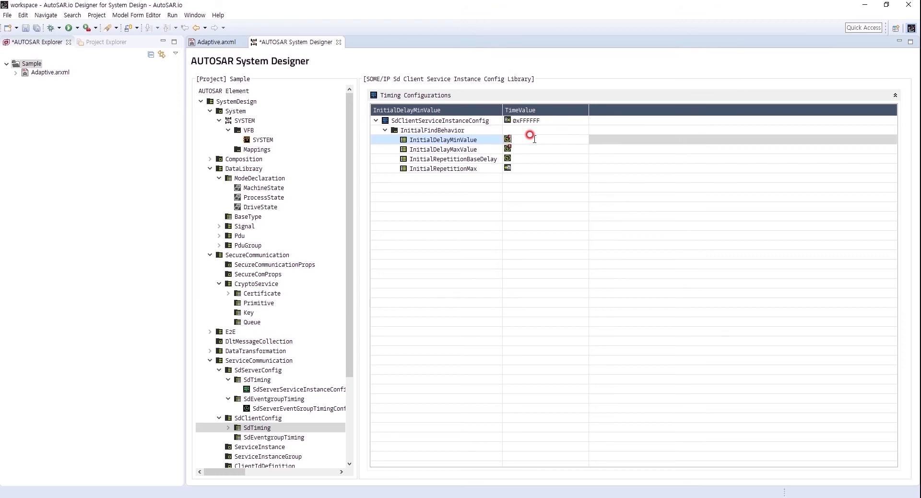
text(0.1)
click(534, 139)
click(528, 147)
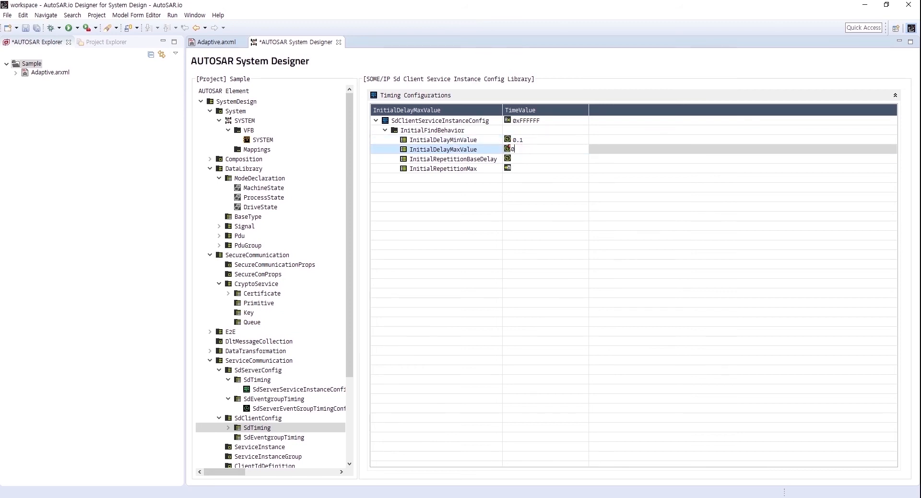
key(Return)
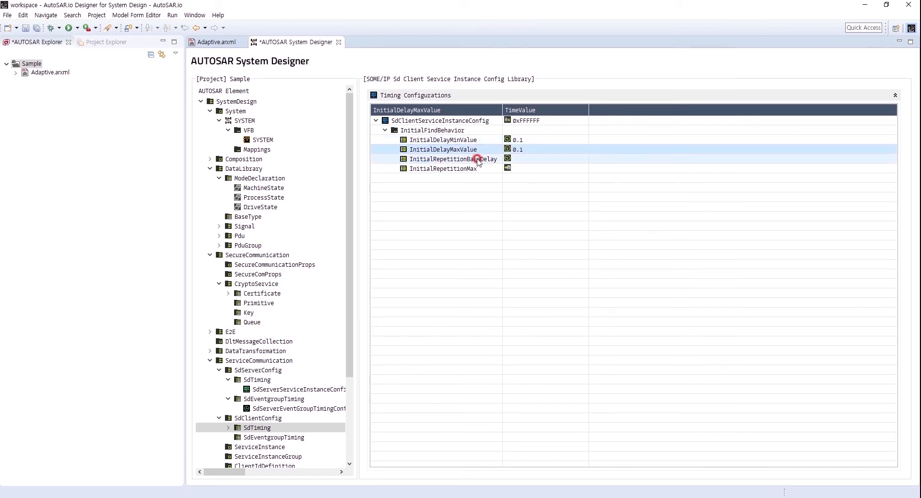
Set the InitialFindBehavior's InitialRepetitionBaseDelay to 0.1 and its InitialRepetitionMax to 3
click(515, 163)
click(523, 157)
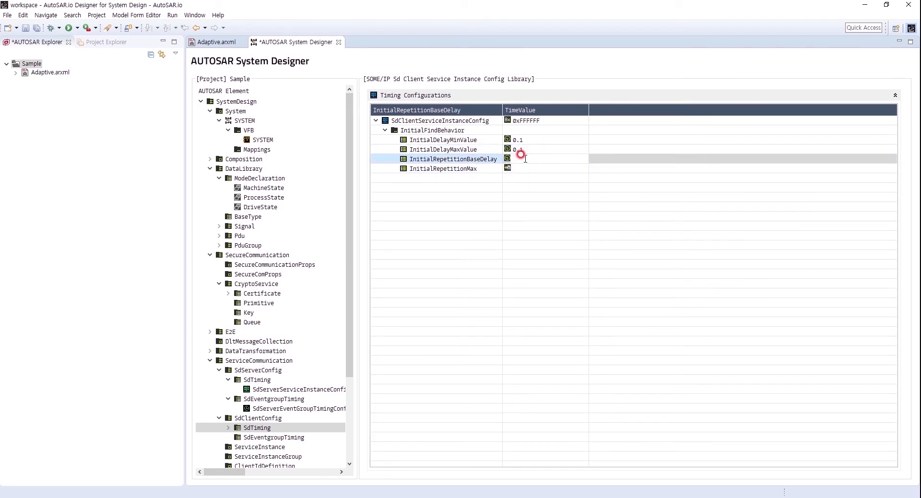
text(0.1)
click(525, 160)
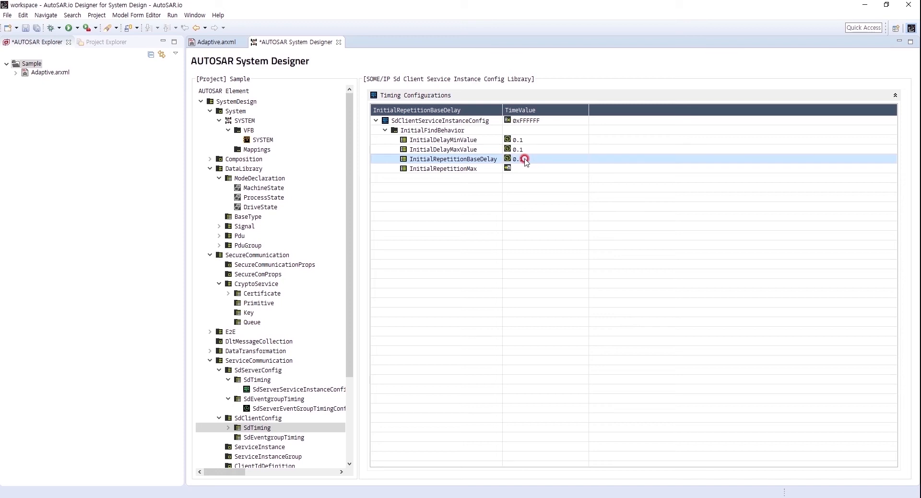
click(529, 170)
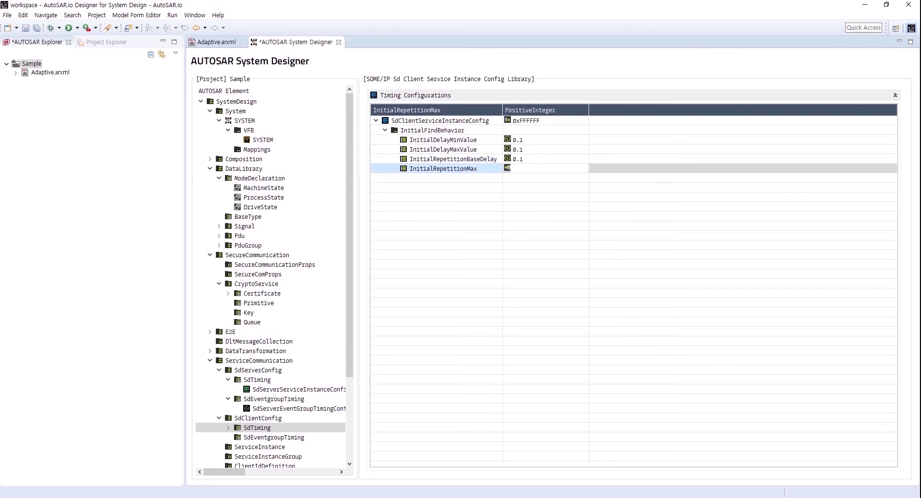
text(3)
click(531, 170)
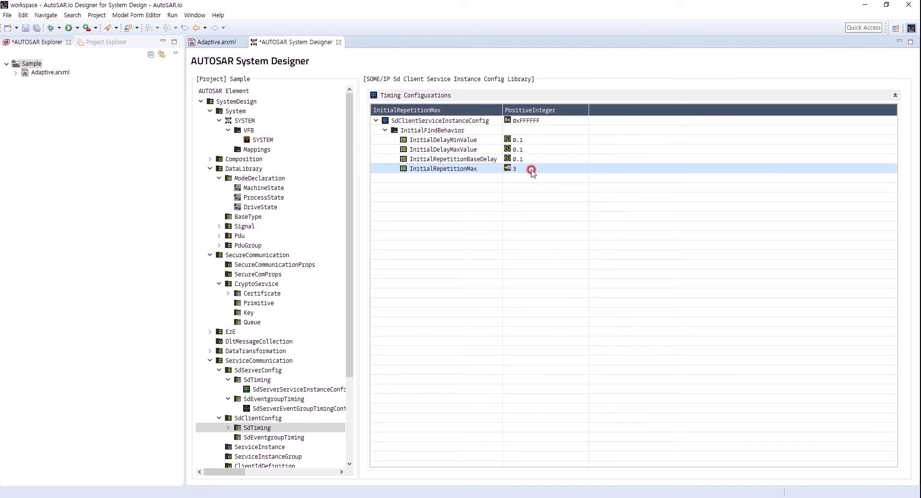
Add a SomeipSdClientEventGroupTimingConfig to the SdClientConfig's SdEventgroupTiming library, stored in the System package
click(229, 428)
scroll(260, 399, down, 2)
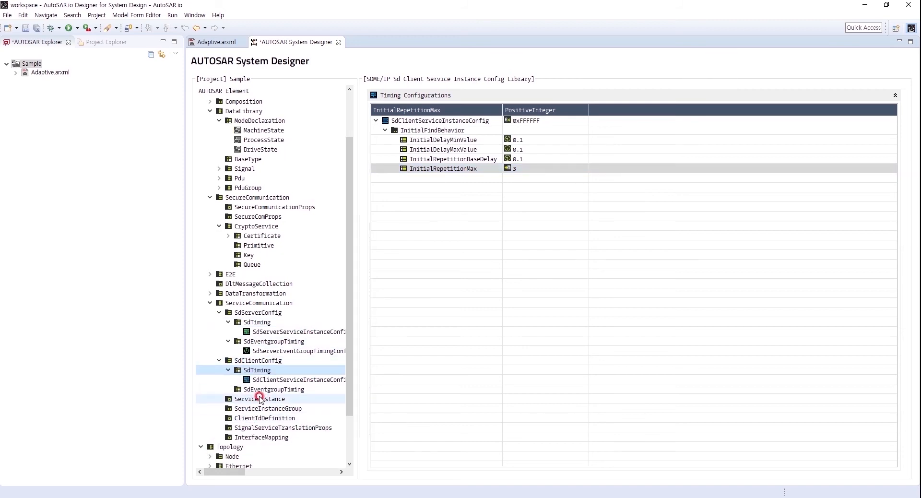
click(257, 390)
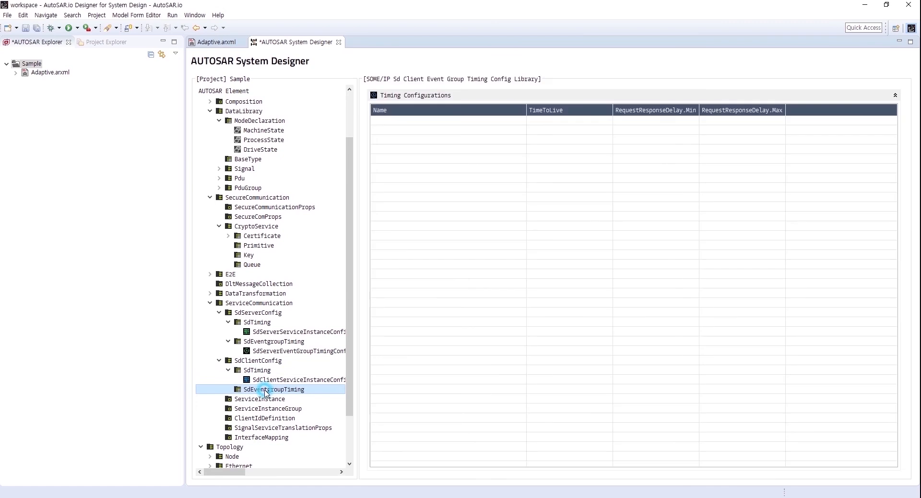
right_click(435, 160)
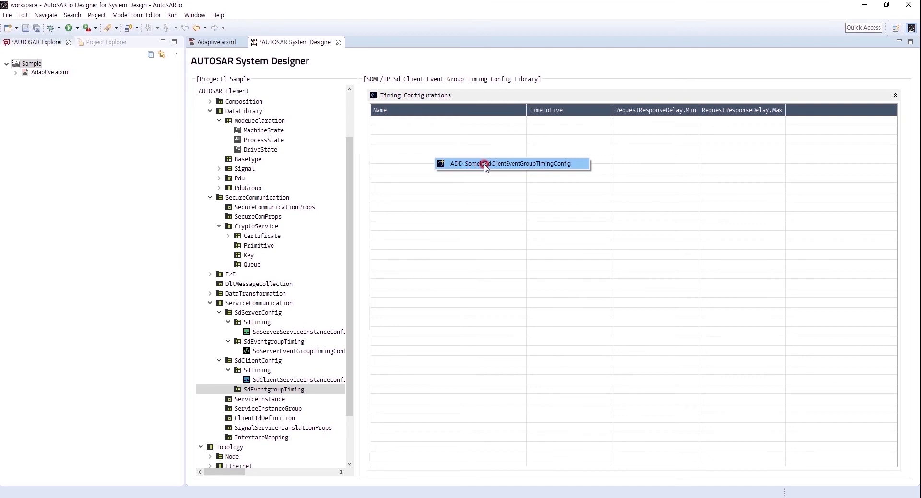
click(499, 164)
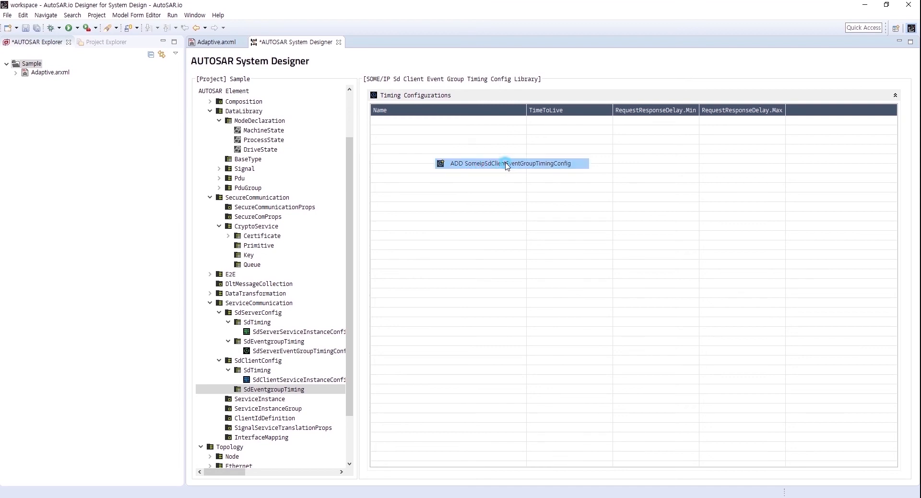
click(355, 123)
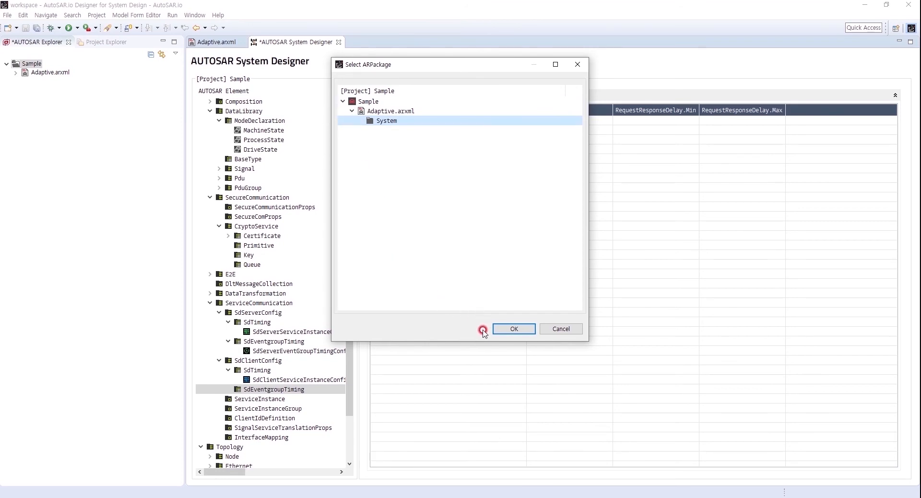
click(510, 330)
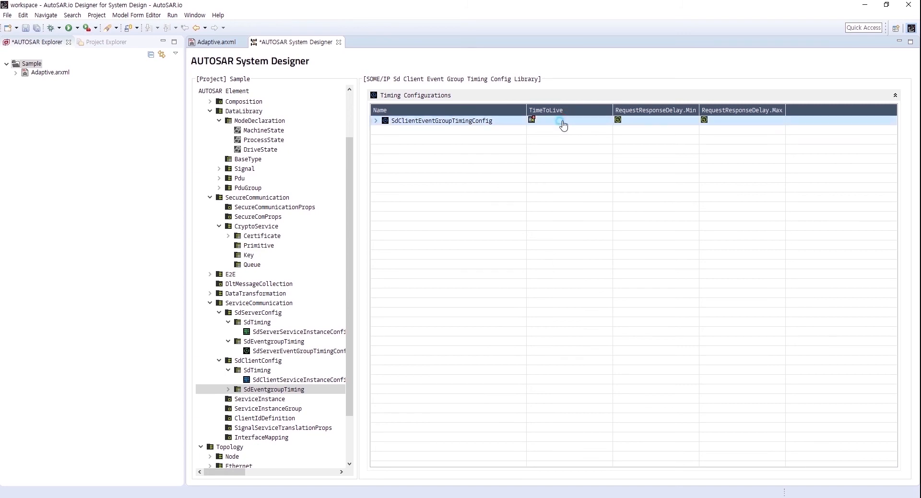
Set the client event group timing config's TimeToLive to 0xFFFFFF
click(551, 127)
click(552, 119)
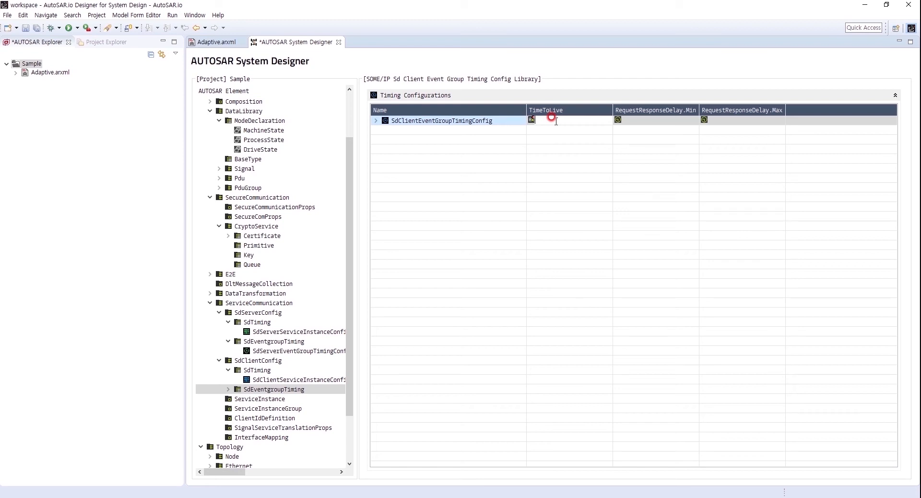
text(0xffffff)
click(555, 121)
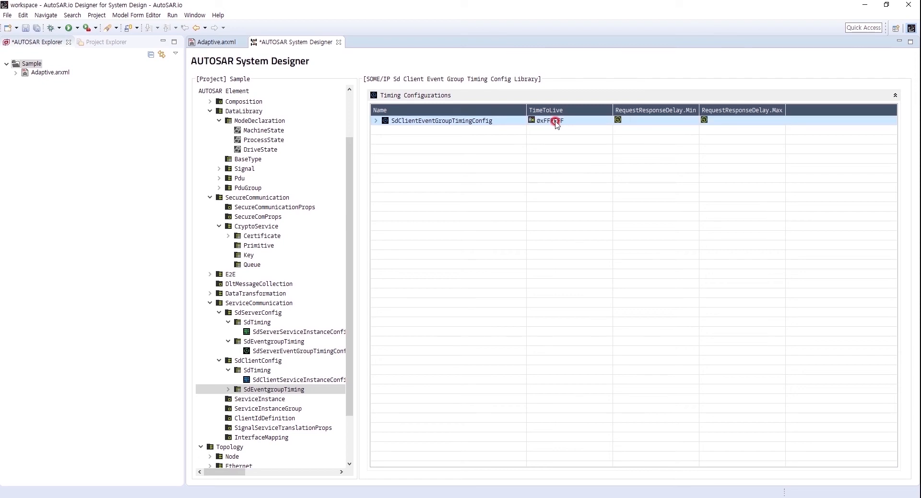
Set the minimum and maximum RequestResponseDelay of the client event group timing config to 0.0
click(648, 120)
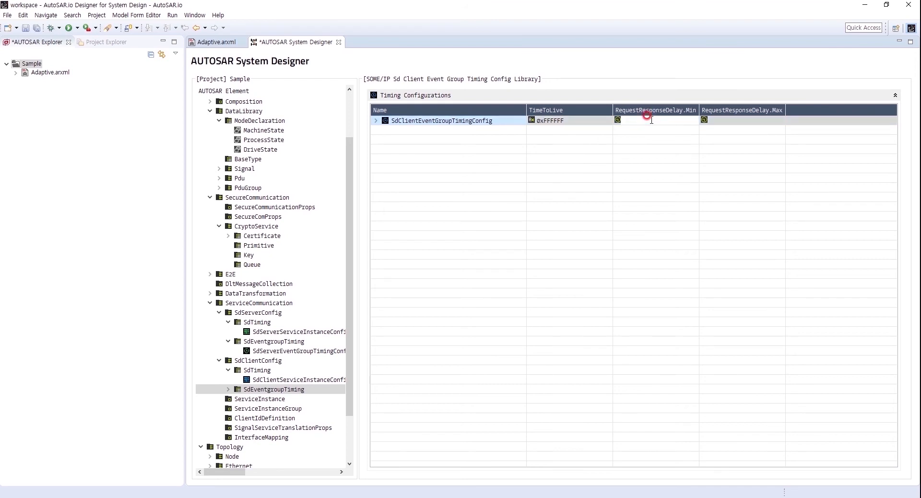
click(731, 121)
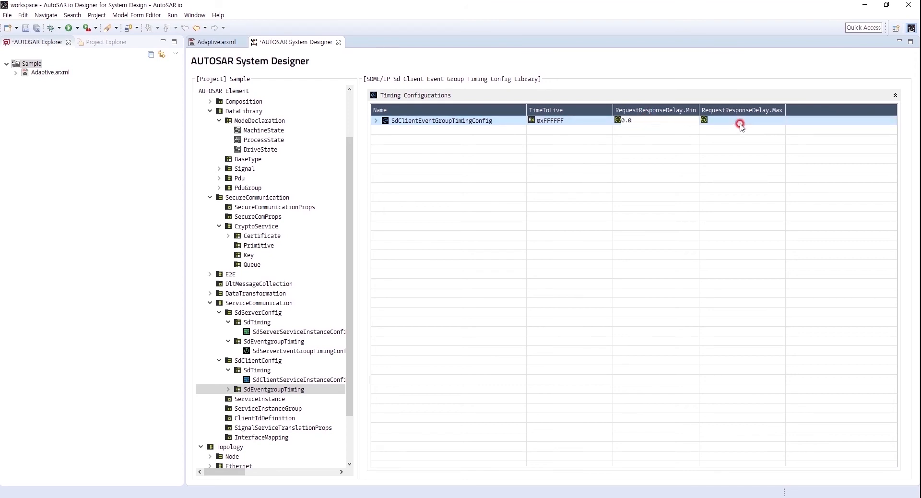
text(0.)
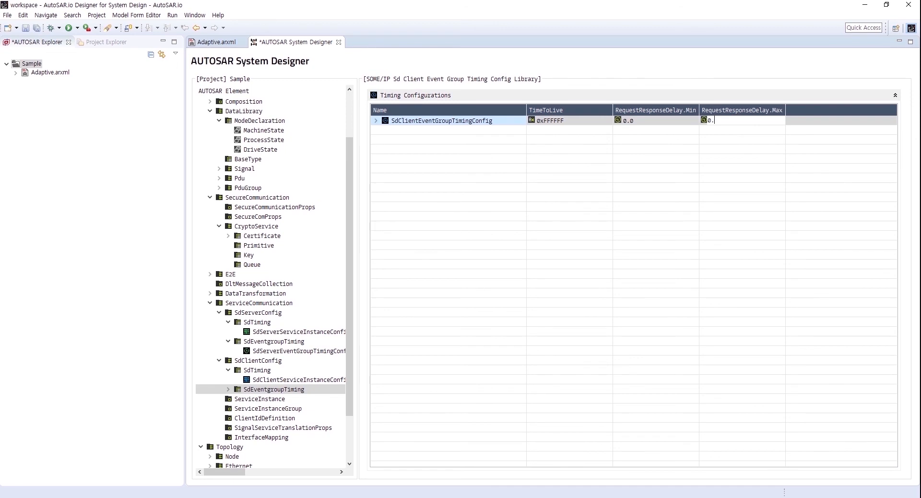
click(740, 124)
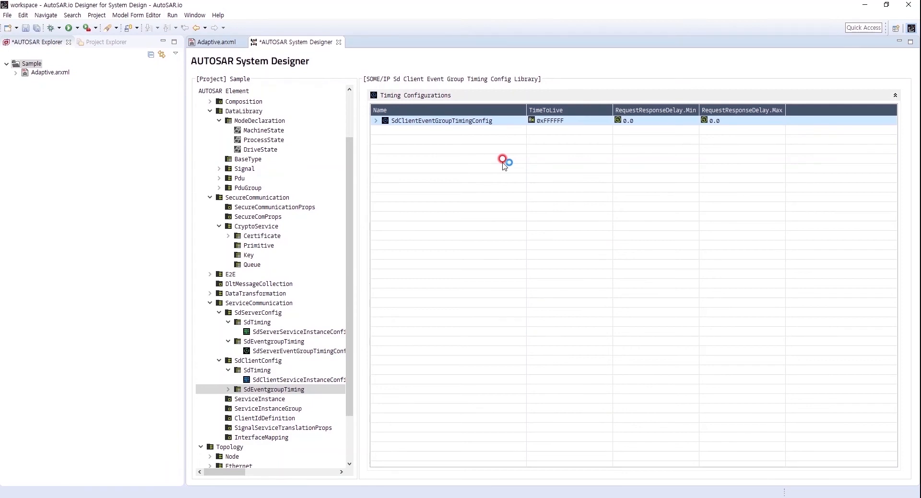
Add a machine design under the Topology's Node Machine category, stored in the System package of Adaptive.arxml
scroll(302, 286, up, 2)
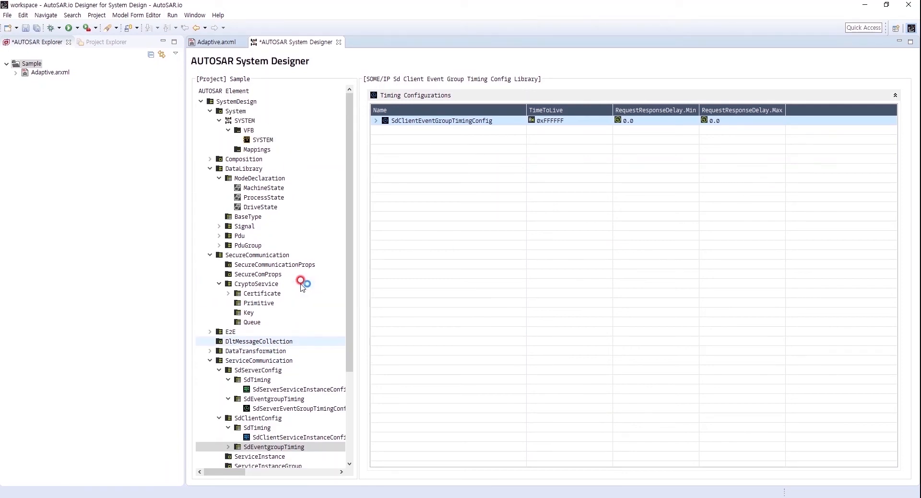
scroll(301, 288, down, 4)
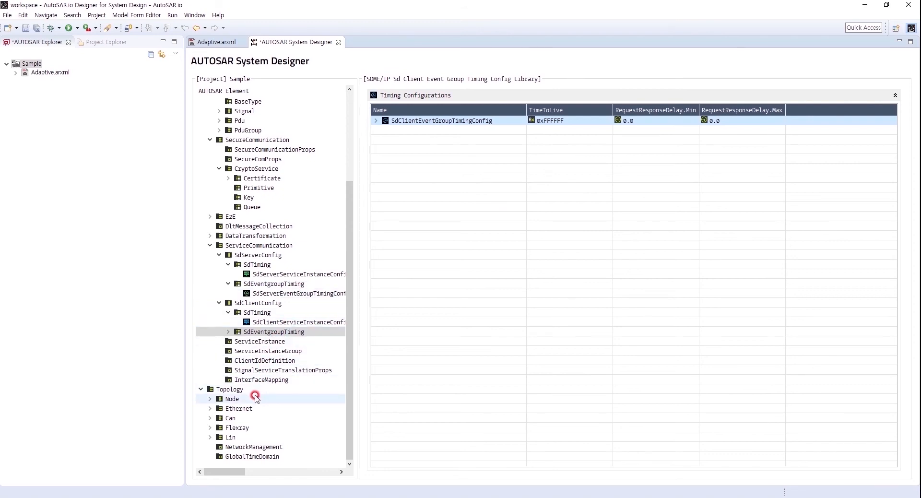
click(210, 398)
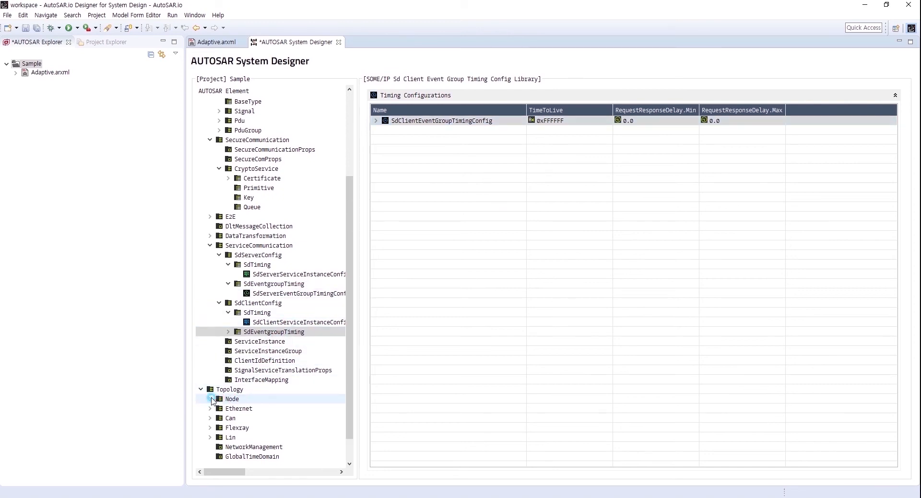
click(237, 409)
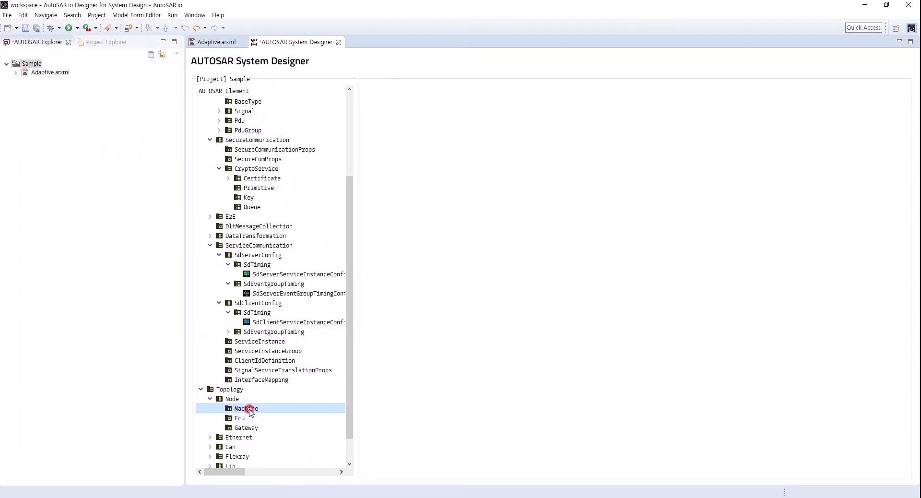
right_click(250, 412)
click(279, 417)
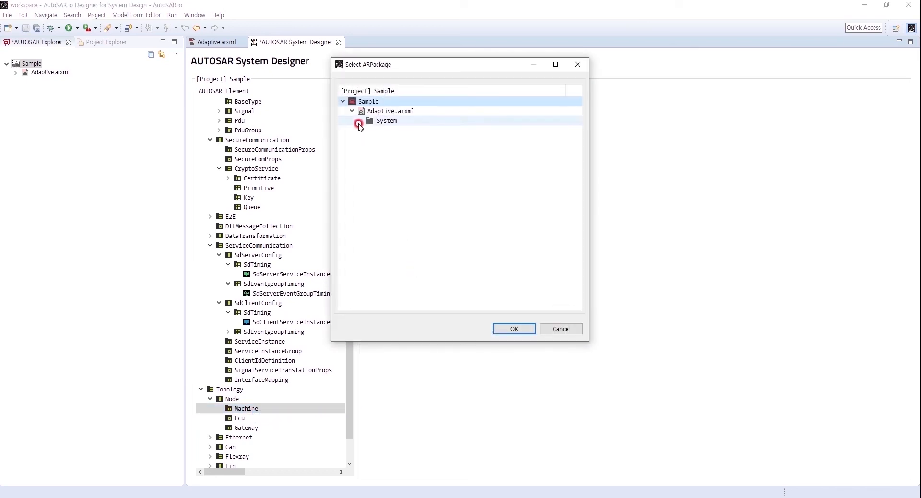
click(356, 123)
click(493, 328)
click(508, 328)
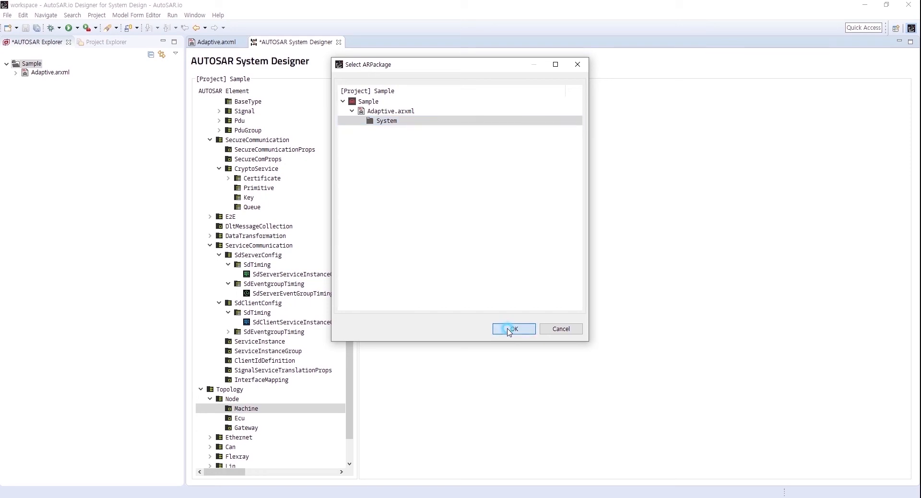
Open the new topology machine and set its AccessControl to MODELED
click(219, 408)
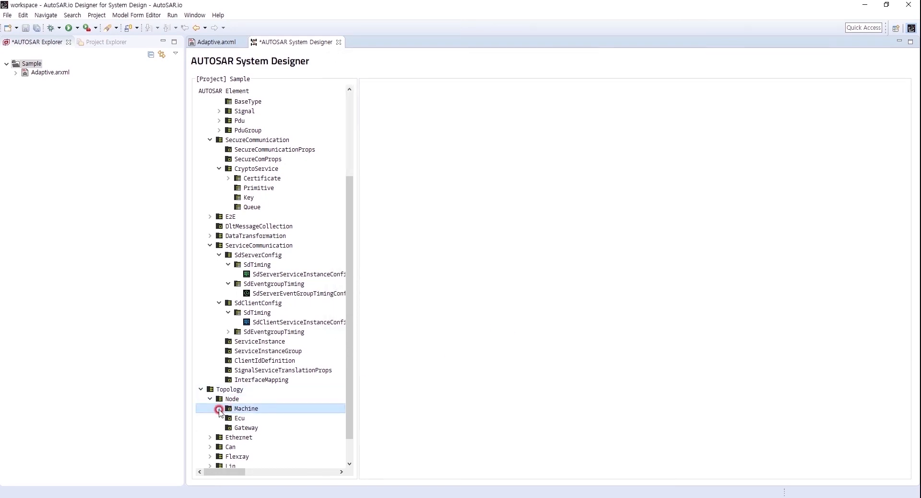
click(228, 418)
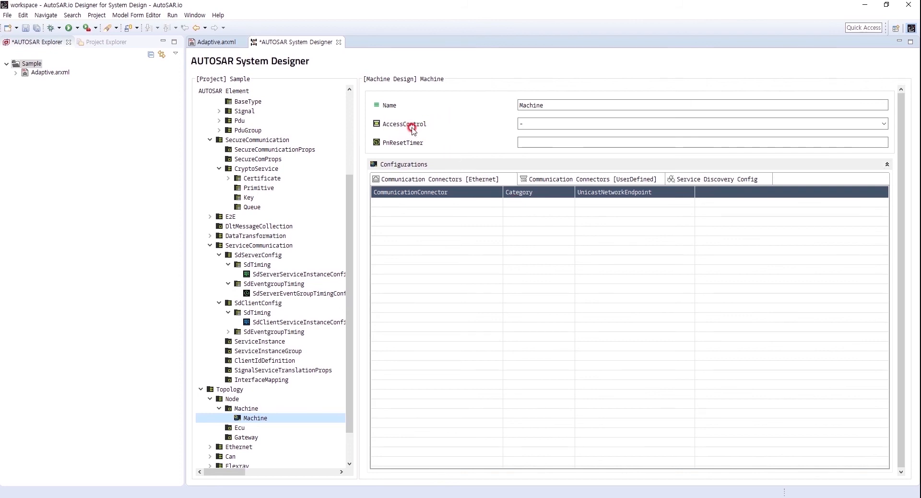
click(665, 123)
click(883, 123)
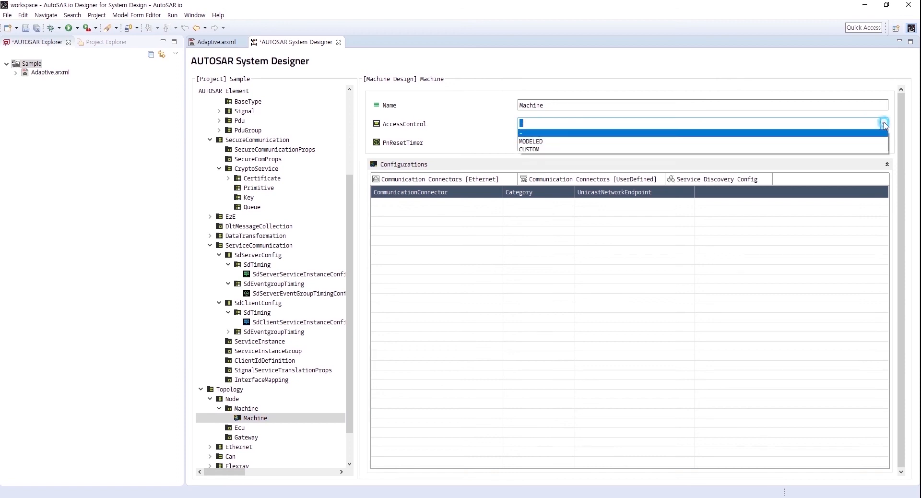
click(549, 143)
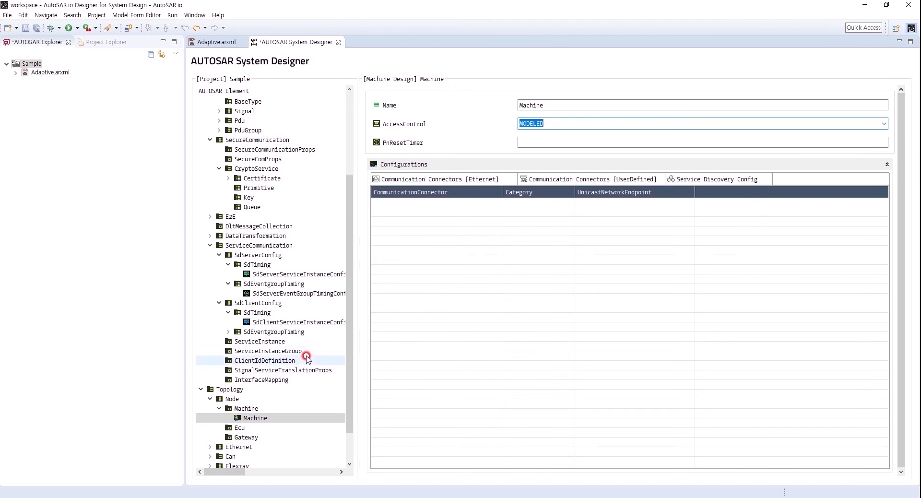
Add an EthernetCluster to the Topology's Ethernet Cluster category, stored in the System package of Adaptive.arxml
scroll(307, 367, up, 3)
scroll(288, 369, down, 3)
scroll(287, 369, down, 2)
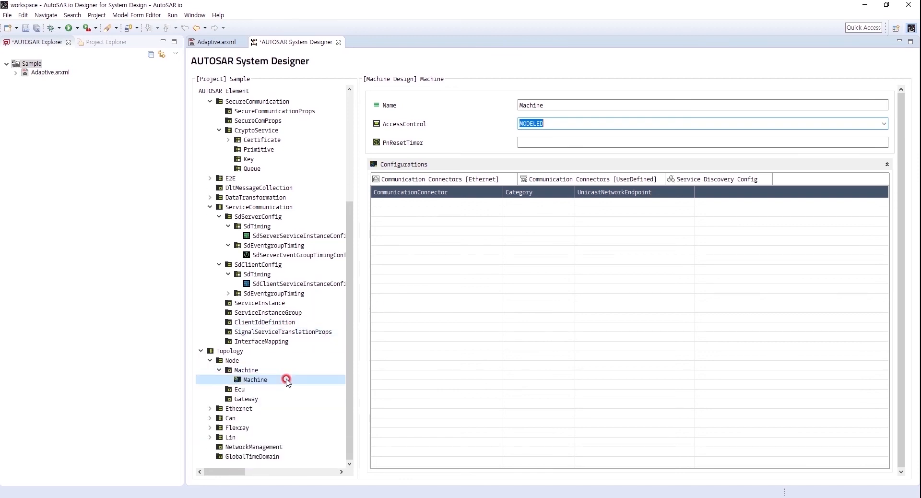
click(210, 409)
click(250, 418)
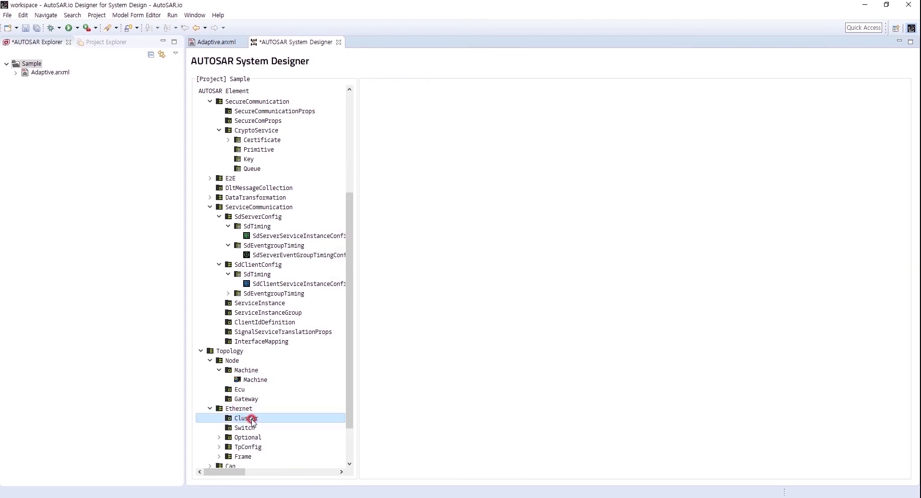
right_click(251, 419)
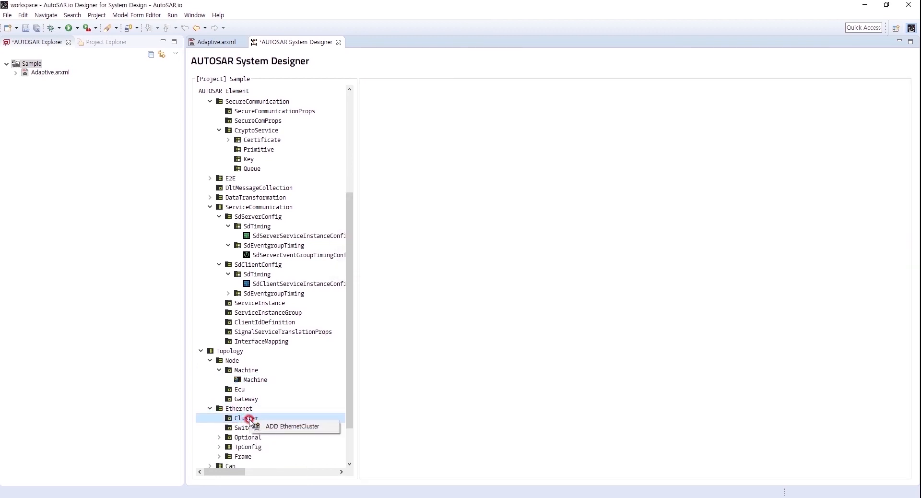
click(289, 426)
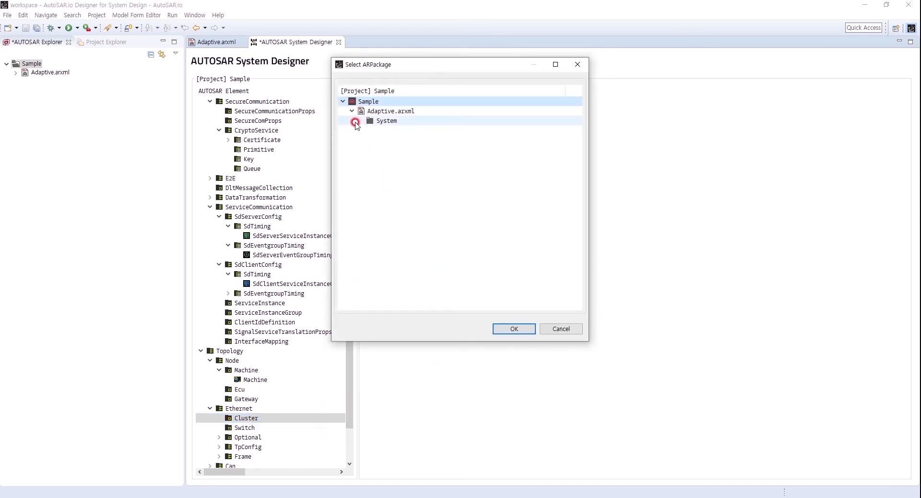
click(356, 123)
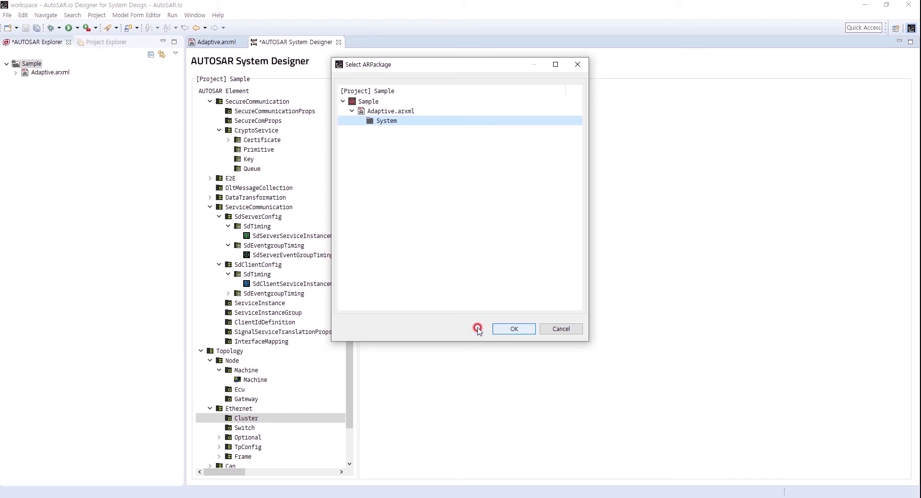
click(502, 328)
Open the new Ethernet cluster and set its ProtocolName to Ethernet and its ProtocolVersion to IEEE802.3
double_click(230, 418)
click(269, 427)
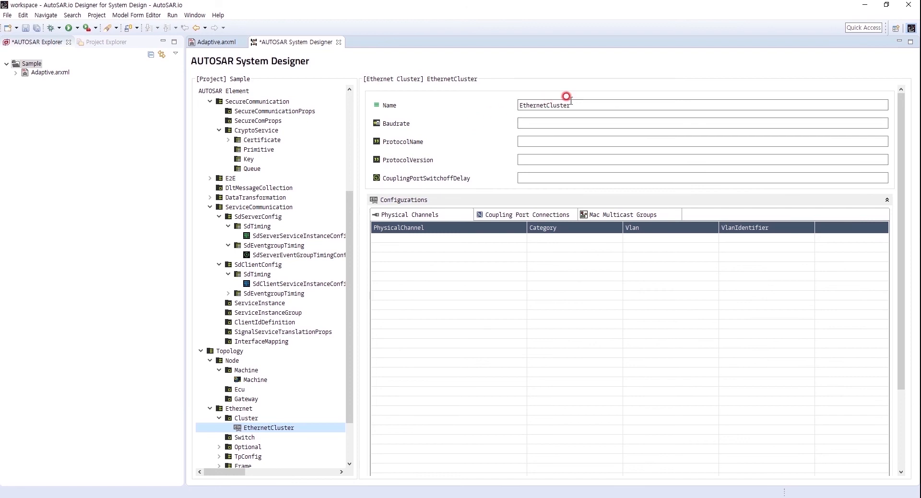
click(532, 140)
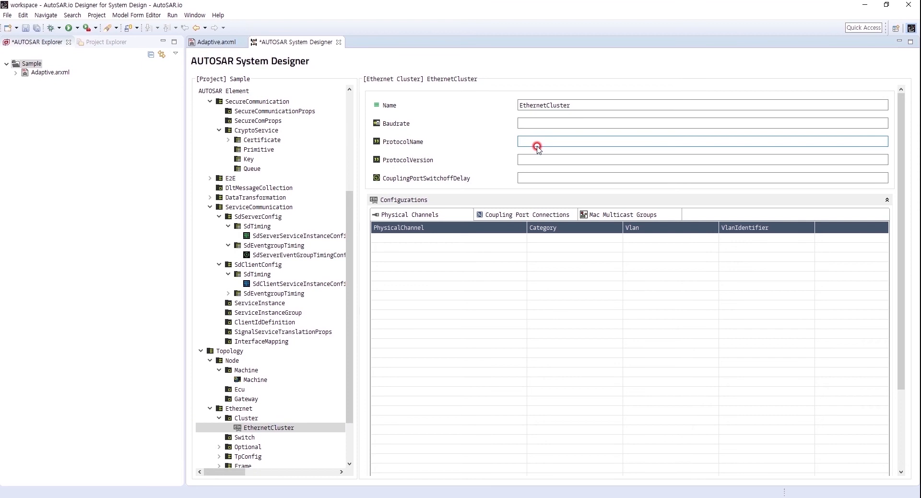
text(Ethernet)
click(534, 155)
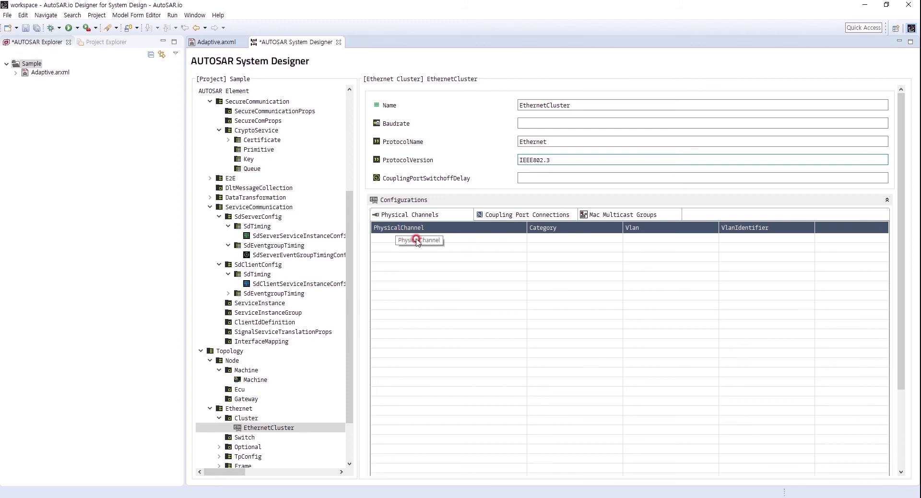
Add a PhysicalChannel to the Ethernet cluster and rename it NetworkEndpoint
right_click(435, 257)
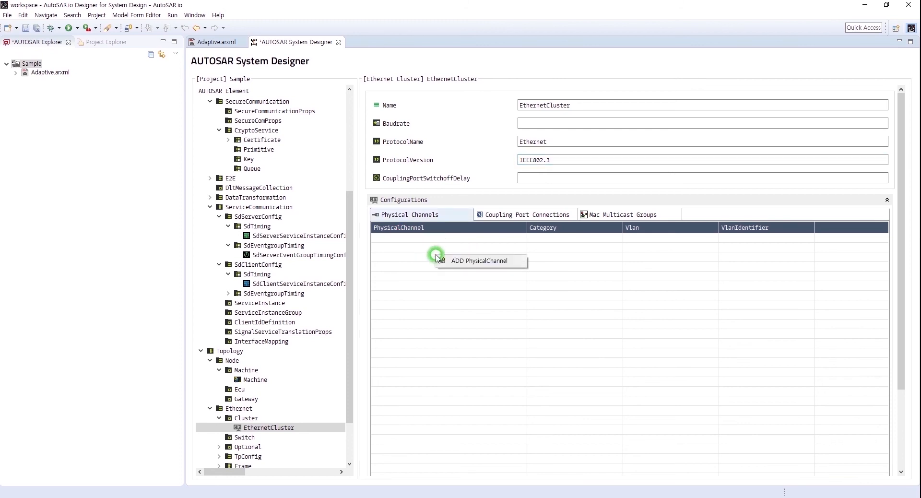
click(471, 260)
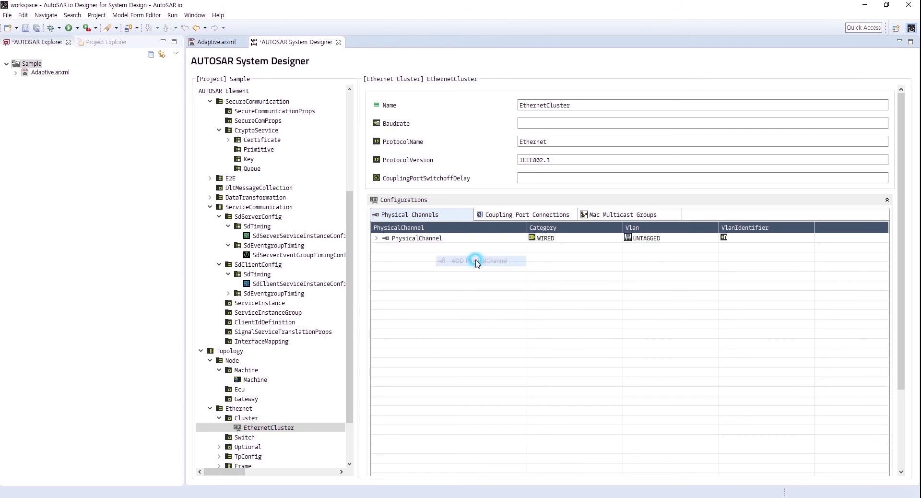
click(412, 239)
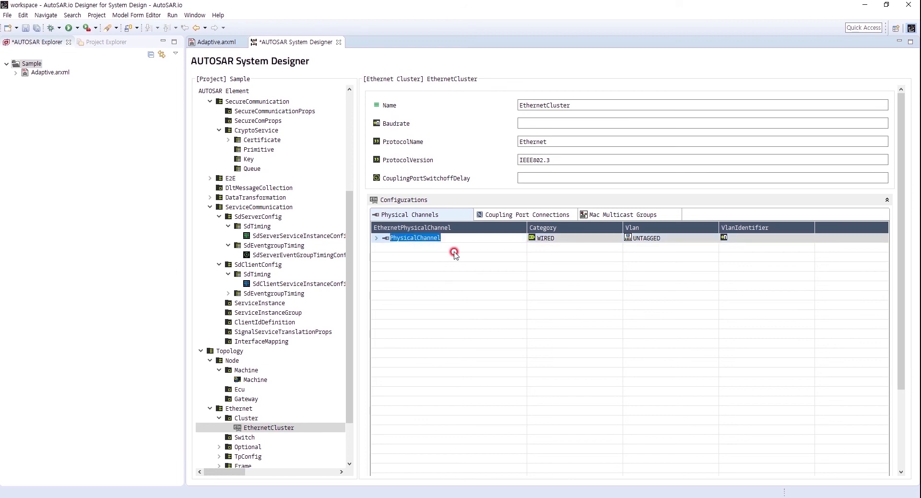
text(NE)
Add three NetworkEndpoint entries to the physical channel's NetworkEndpoint group
click(377, 238)
click(395, 258)
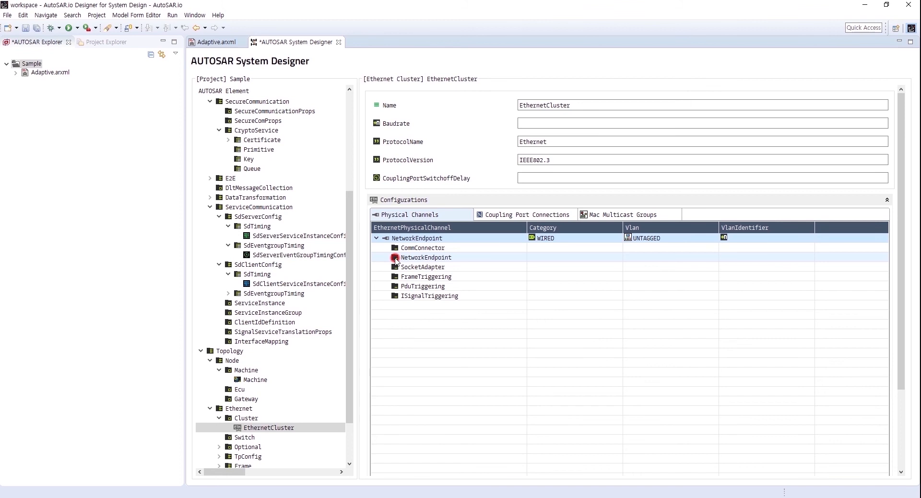
right_click(424, 259)
click(453, 273)
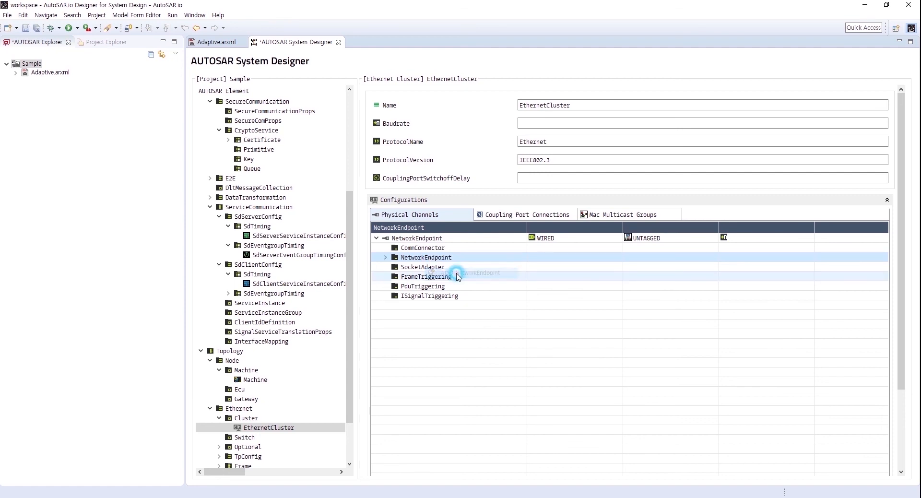
click(385, 257)
right_click(414, 257)
click(442, 274)
right_click(410, 258)
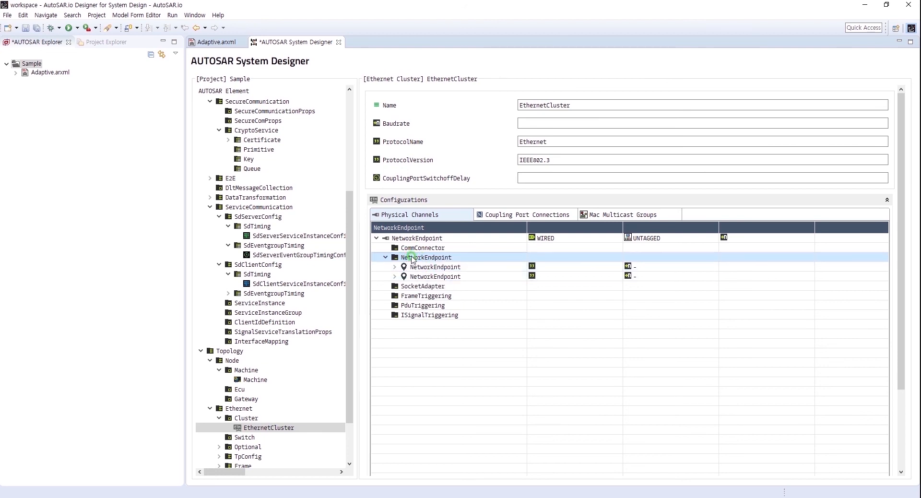
click(439, 274)
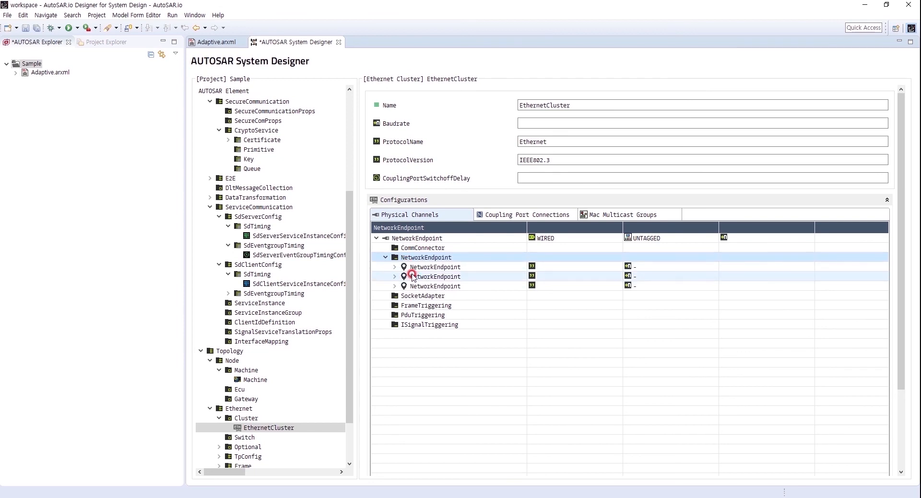
click(446, 267)
click(447, 267)
right_click(448, 272)
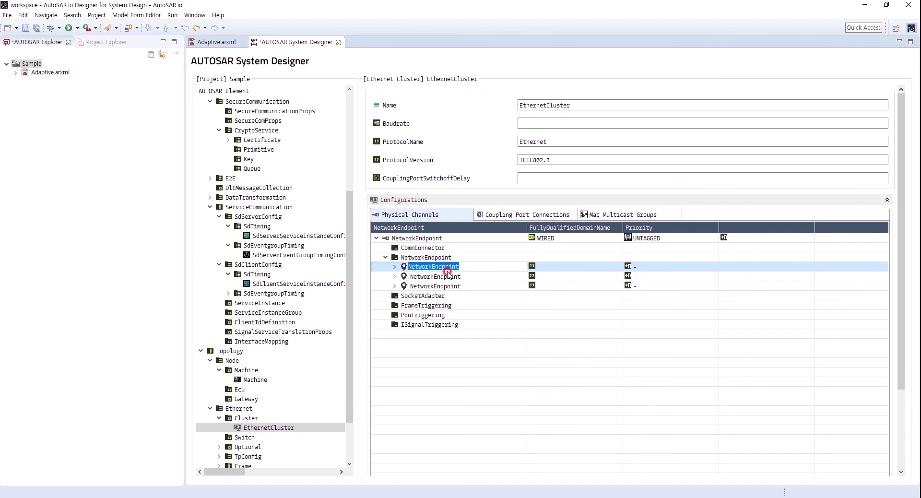
text(N)
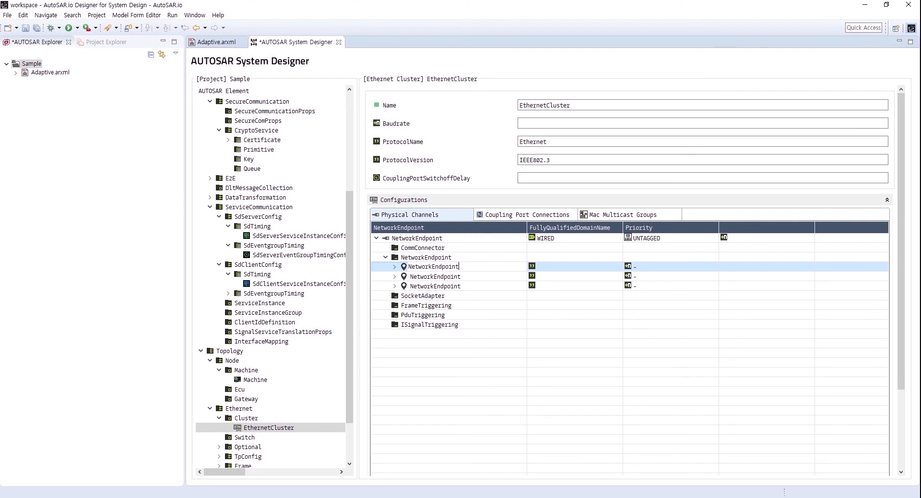
Add an Ipv4Configuration to the first network endpoint's NetworkEndpointAddress and expand its address fields
double_click(404, 267)
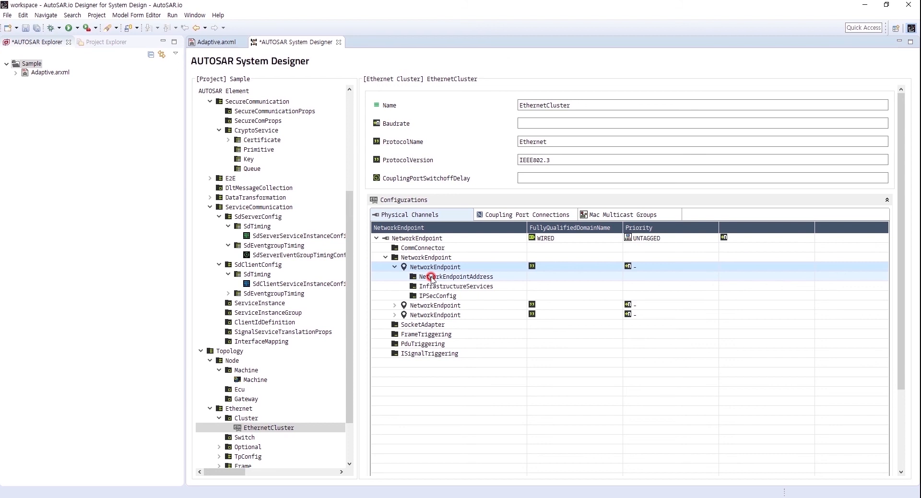
right_click(456, 277)
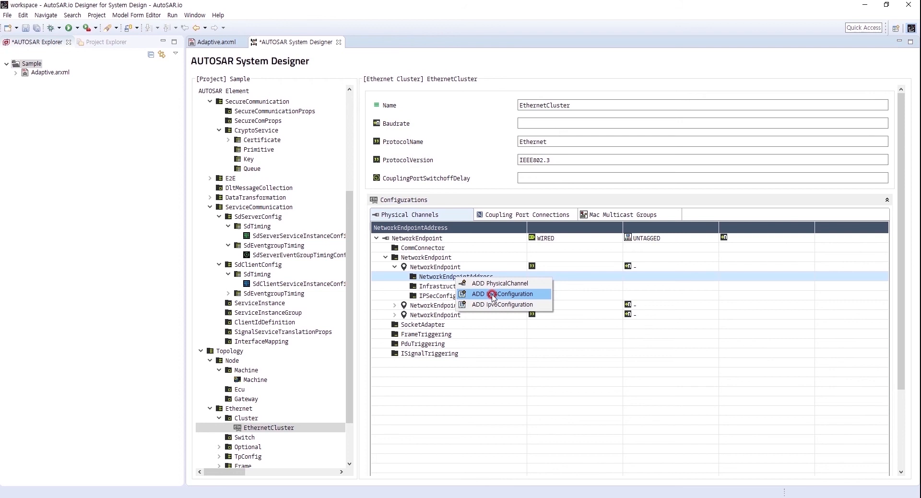
click(493, 295)
click(420, 286)
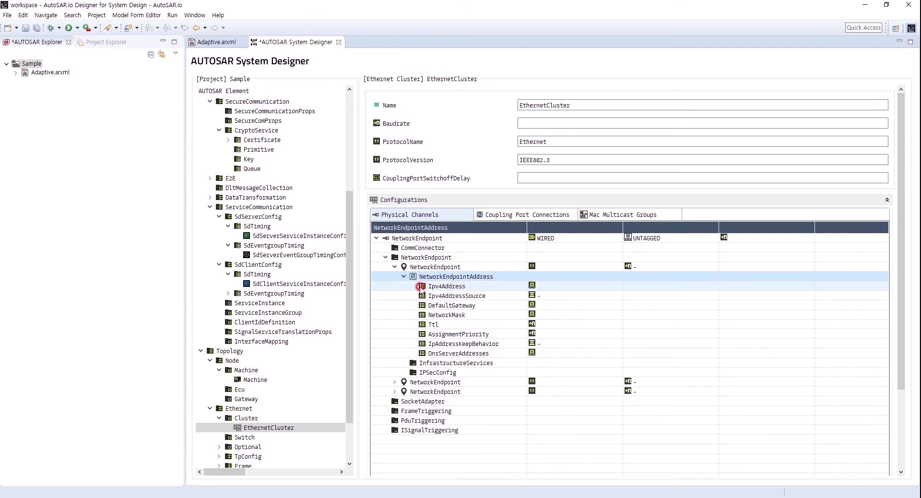
Set the first network endpoint's Ipv4Address to 192.168.0.5 and its Ipv4AddressSource to FIXED
click(546, 287)
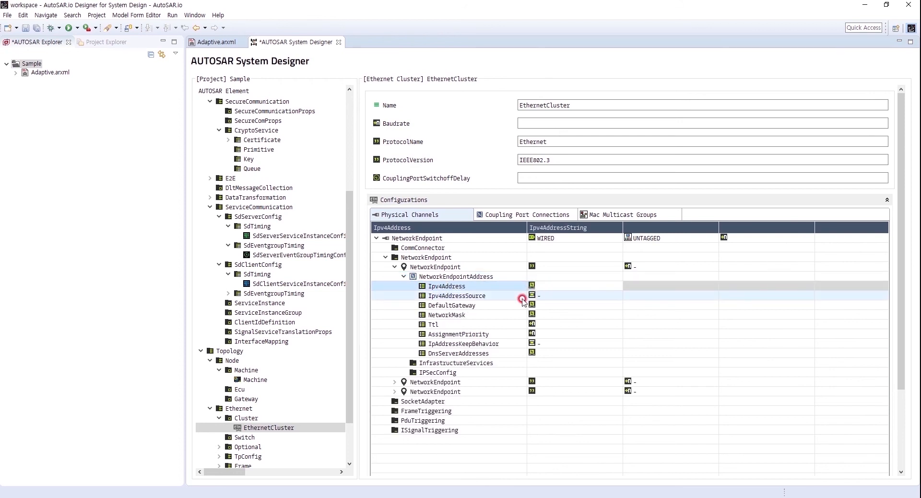
text(192.168.0.5)
click(491, 297)
click(618, 296)
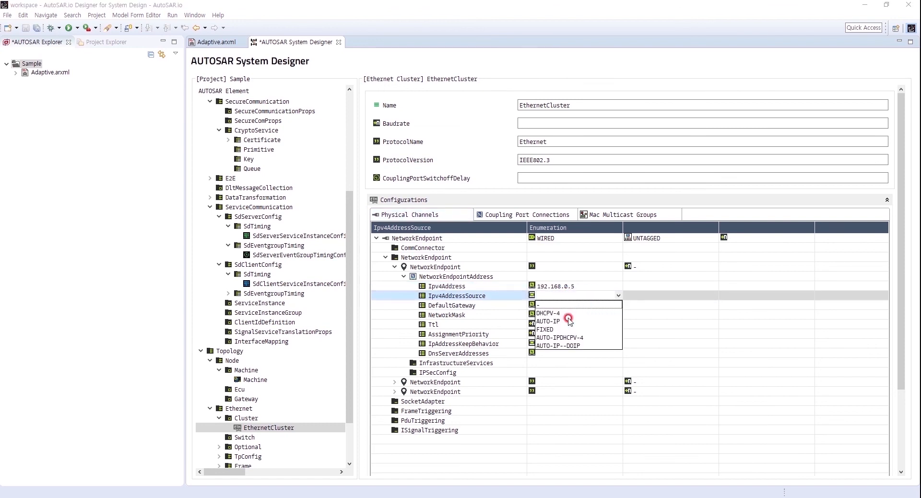
click(556, 330)
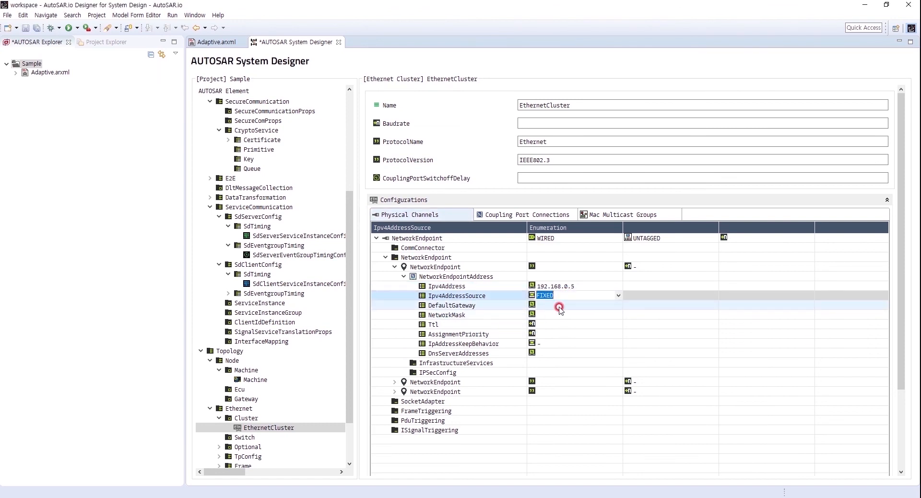
Set the first network endpoint's DefaultGateway to 192.168.0.1 and its NetworkMask to 255.255.255.0
click(559, 306)
text(192.168.0.)
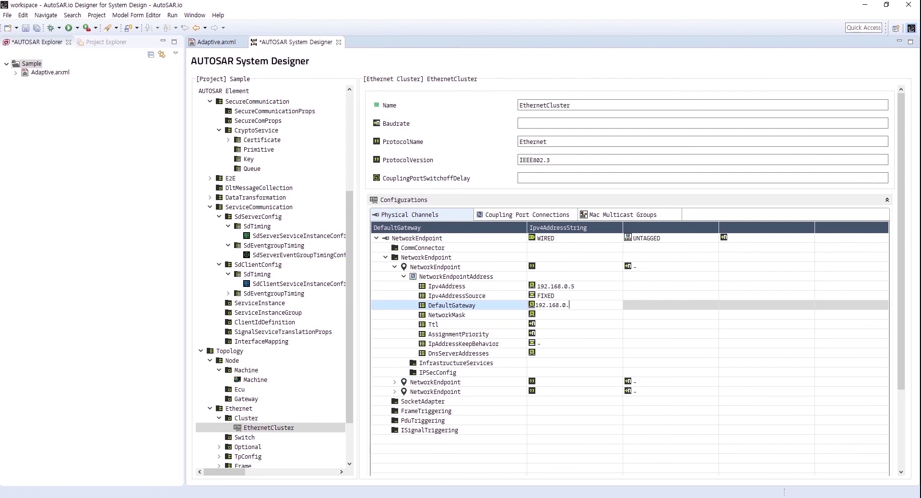
text(1)
click(556, 309)
click(554, 315)
text(255.255.255.0)
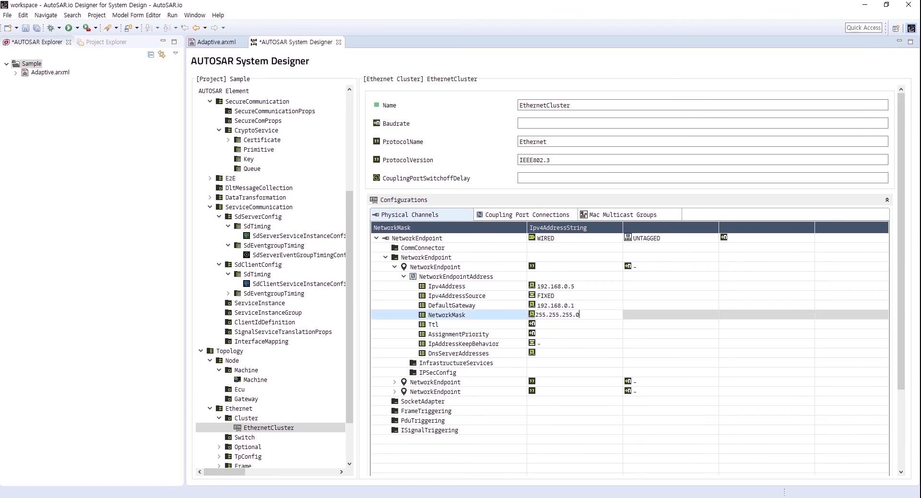
Set the first network endpoint's Ttl to 0 and add 192.168.0.1 to its DnsServerAddresses
click(517, 325)
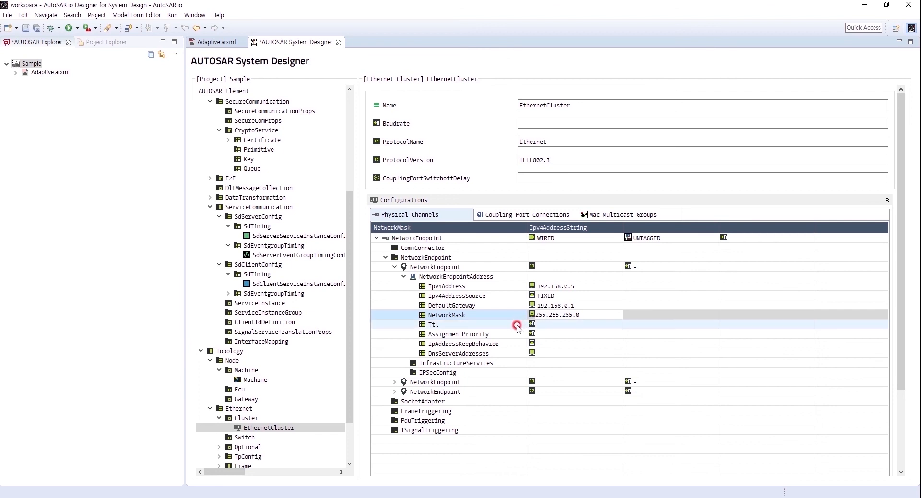
click(548, 322)
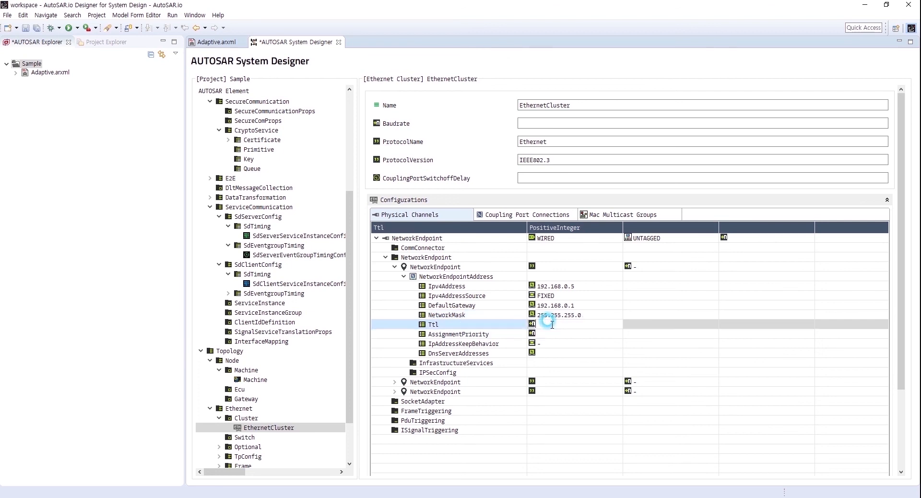
click(553, 353)
click(554, 351)
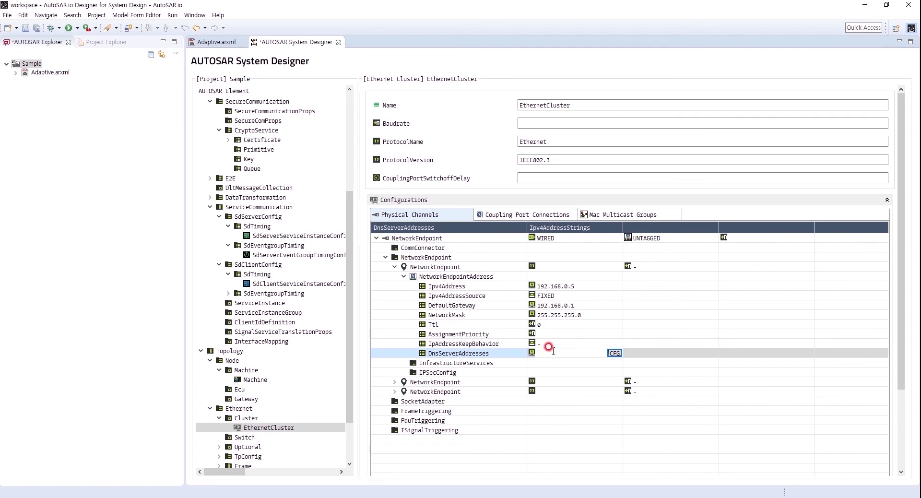
click(615, 353)
click(401, 290)
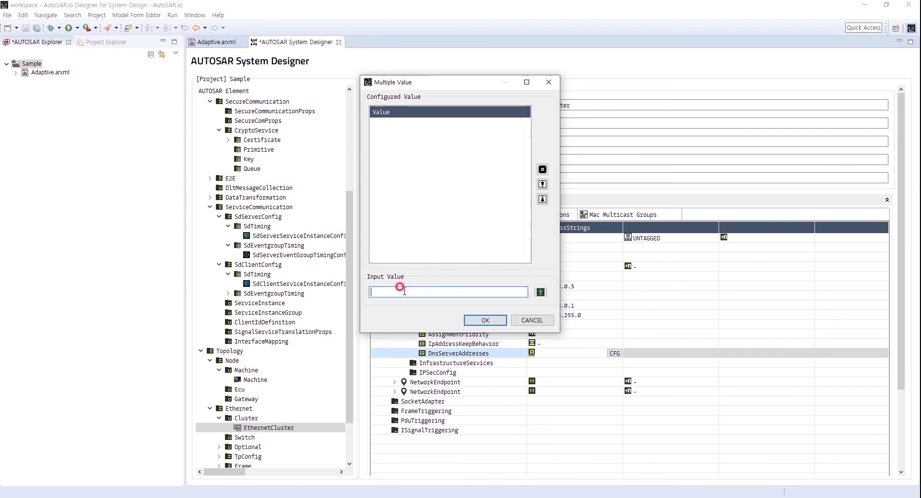
text(192.168.0.1)
click(540, 292)
click(478, 322)
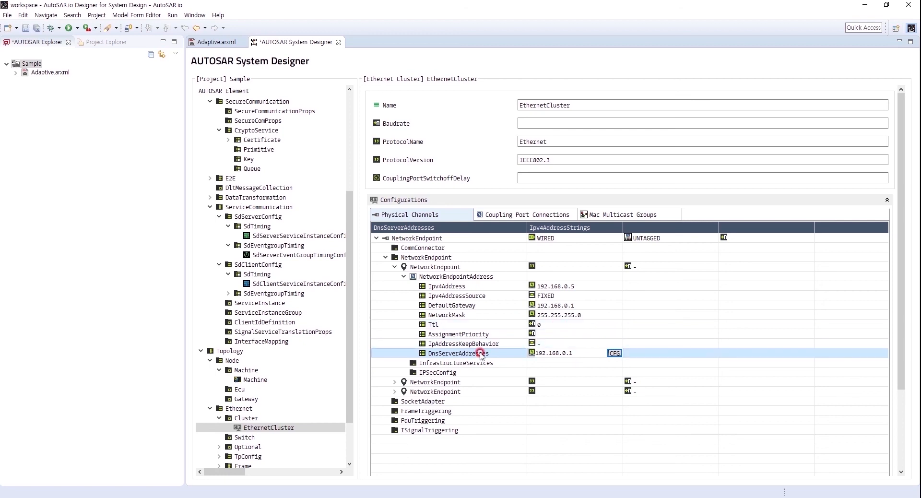
Rename the second NetworkEndpoint of the physical channel as Loopback
click(453, 384)
click(465, 382)
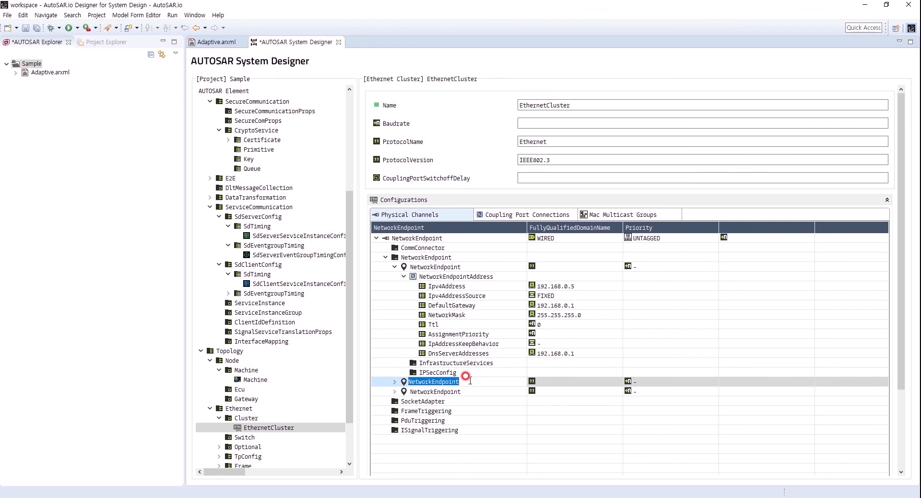
text(Loopback)
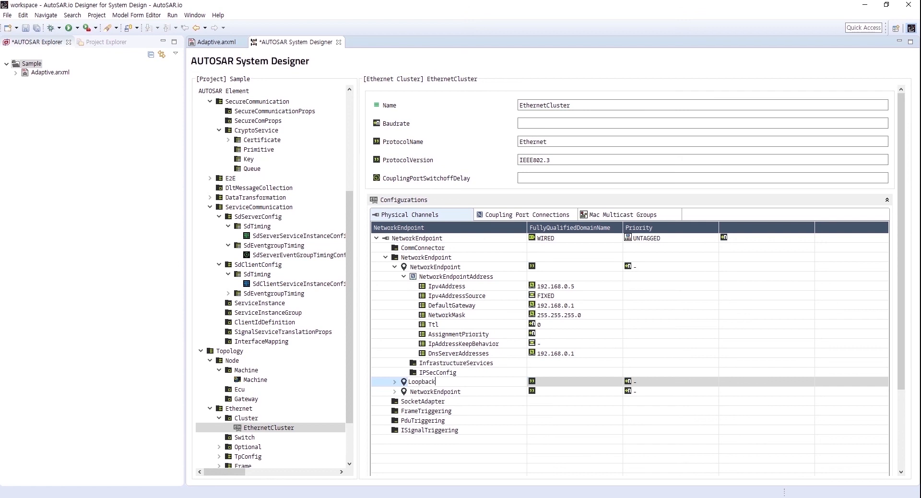
click(463, 391)
click(432, 391)
Add an Ipv4Configuration to the Loopback endpoint's NetworkEndpointAddress and expand its address fields
click(394, 384)
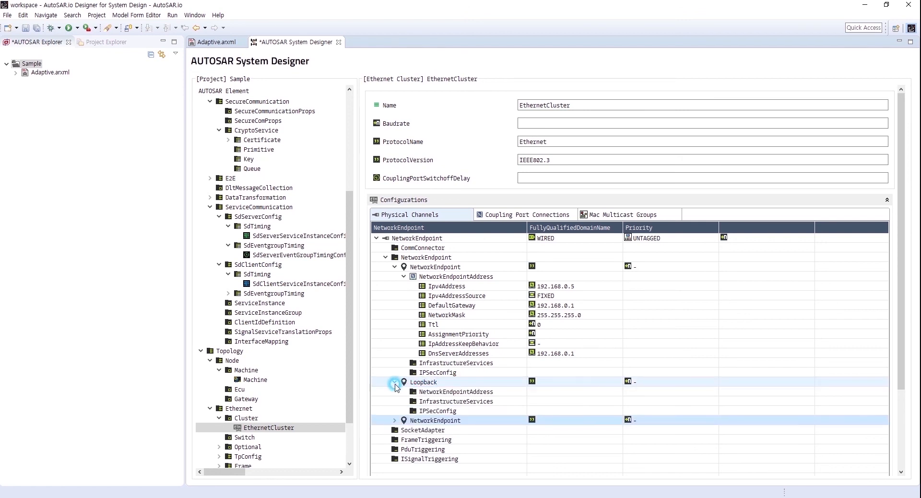
right_click(450, 392)
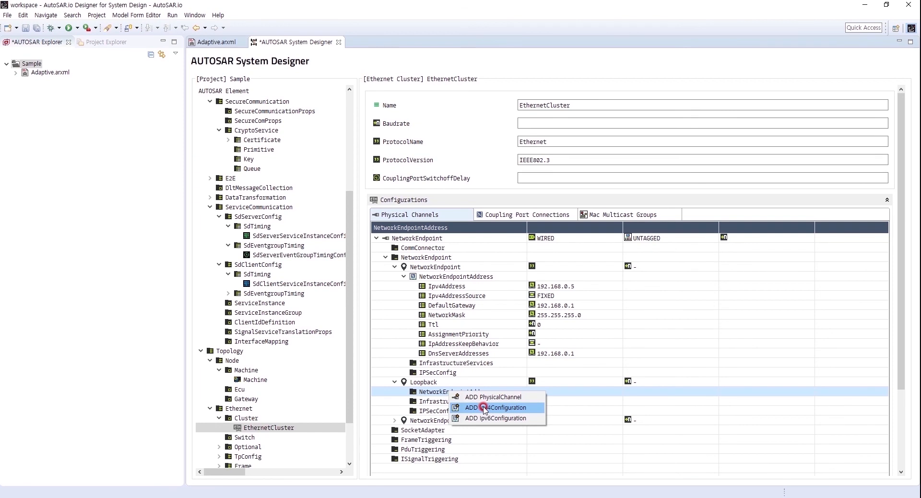
click(480, 408)
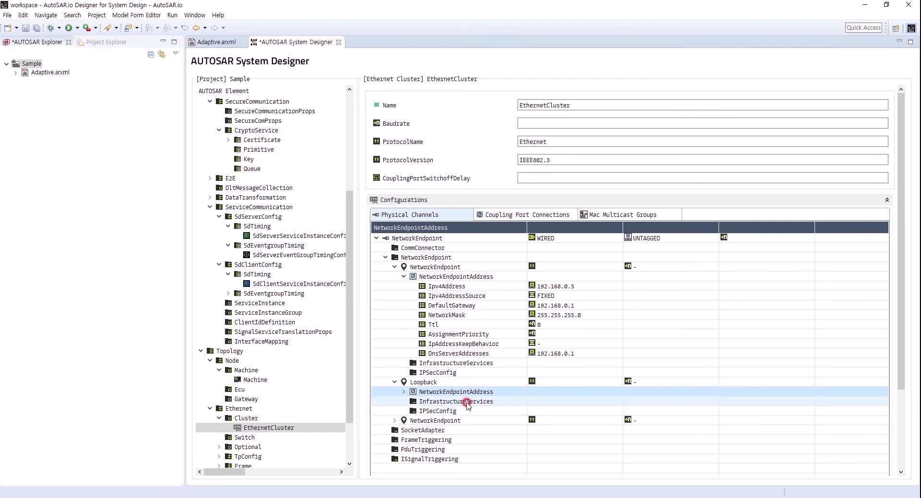
click(404, 391)
Set the Loopback endpoint's Ipv4Address to 127.0.0.1 and its Ipv4AddressSource to FIXED
click(559, 403)
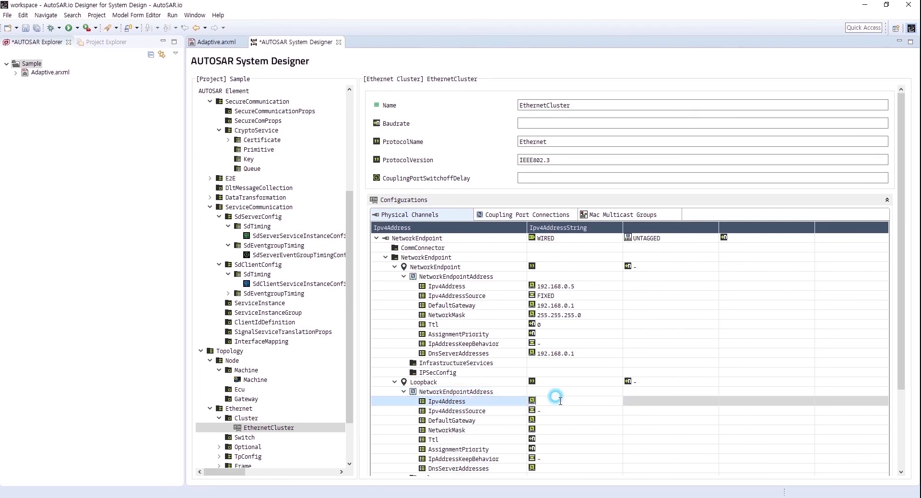
text(127.0.0.1)
click(617, 412)
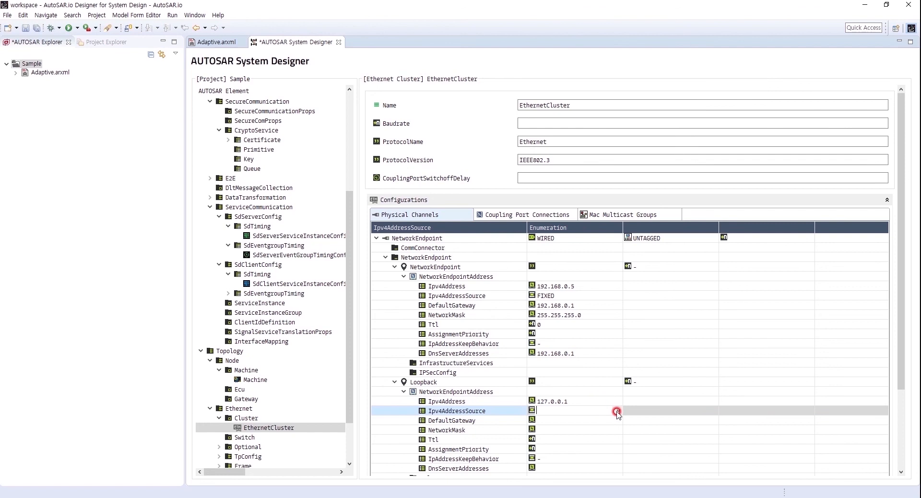
click(557, 445)
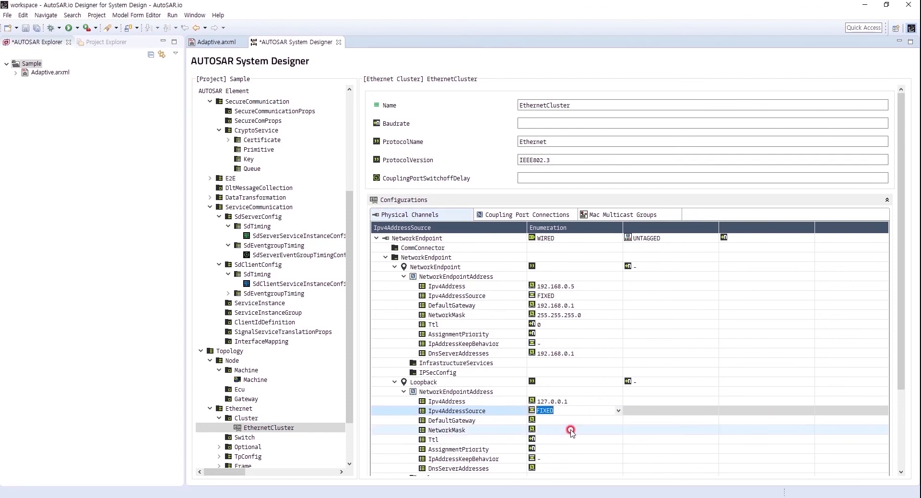
Set the Loopback endpoint's NetworkMask to 255.0.0.1 and its Ttl to 0
click(559, 430)
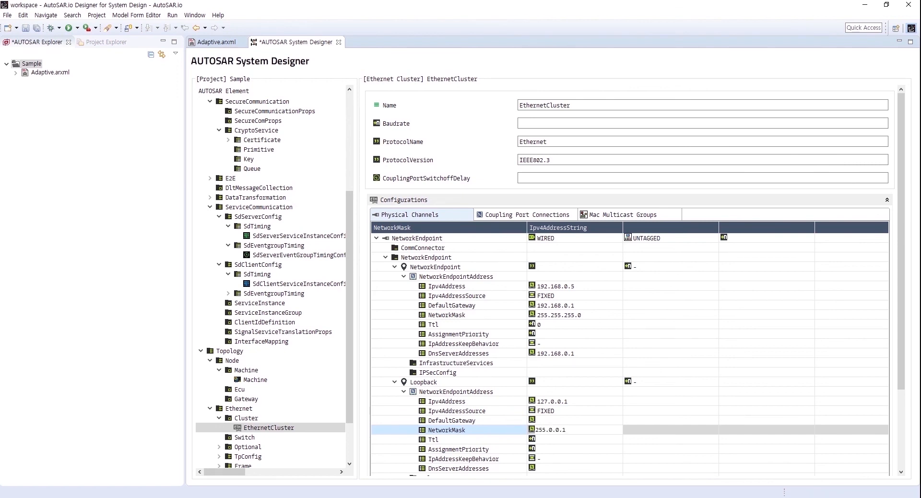
click(552, 441)
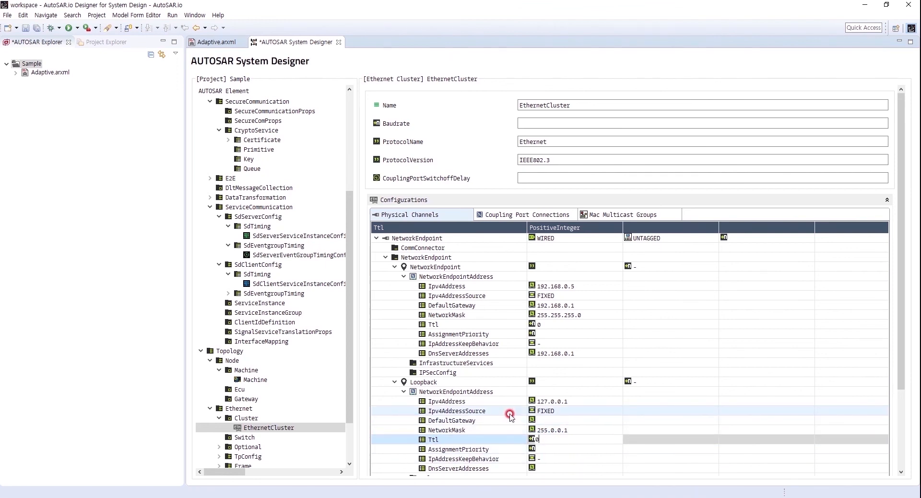
click(720, 372)
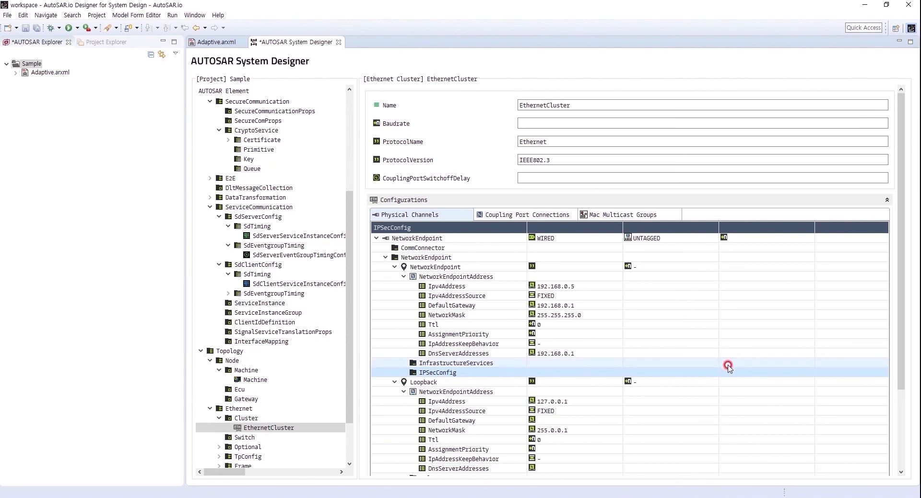
Rename the third NetworkEndpoint of the physical channel as SdMulticast
drag(902, 345, 888, 449)
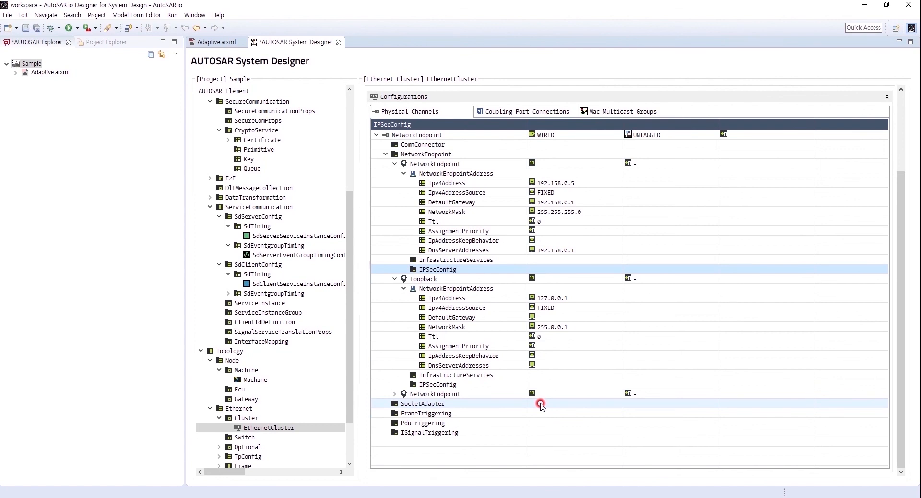
double_click(470, 393)
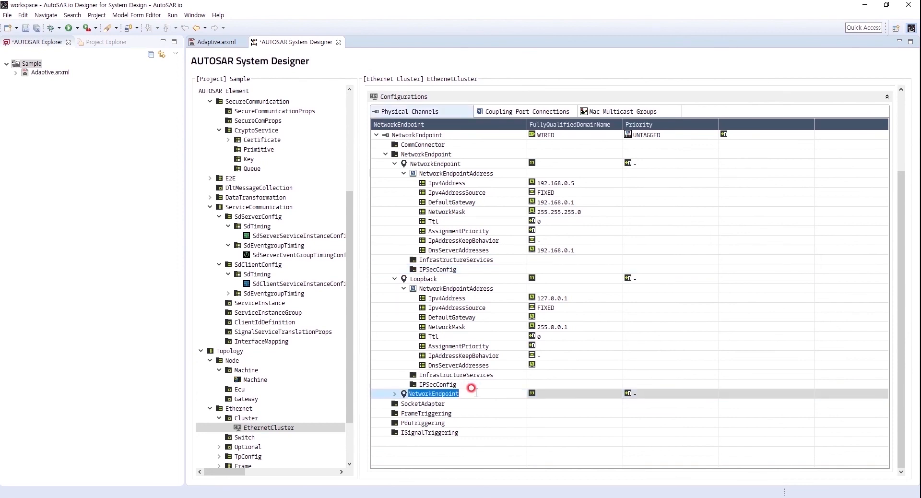
text(SdMulticast)
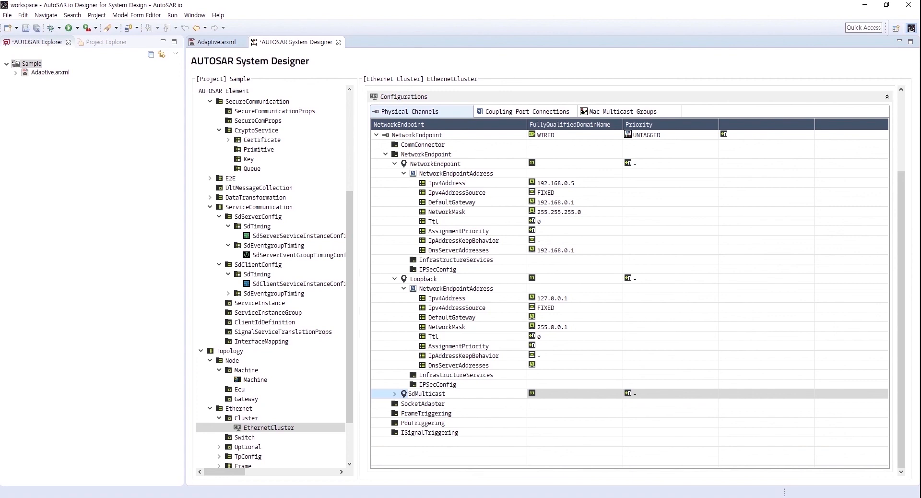
key(Return)
Add an Ipv4Configuration to the SdMulticast endpoint's NetworkEndpointAddress and expand its address fields
click(395, 395)
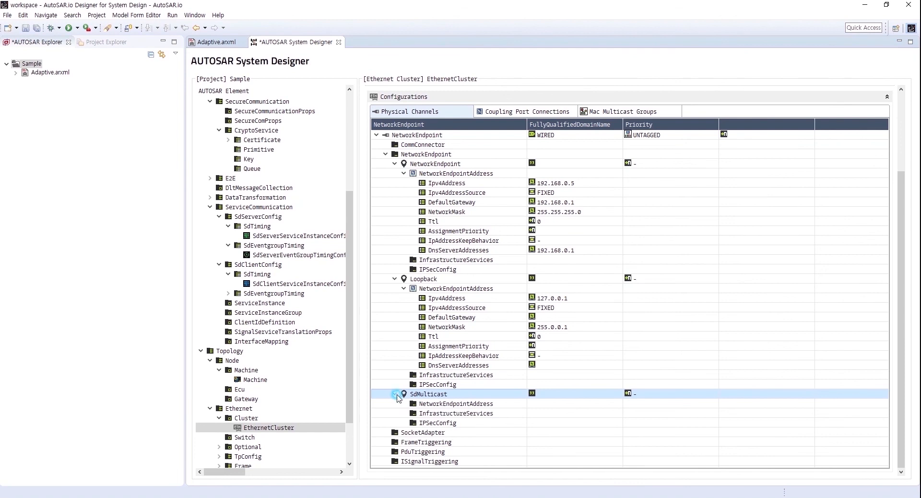
right_click(457, 405)
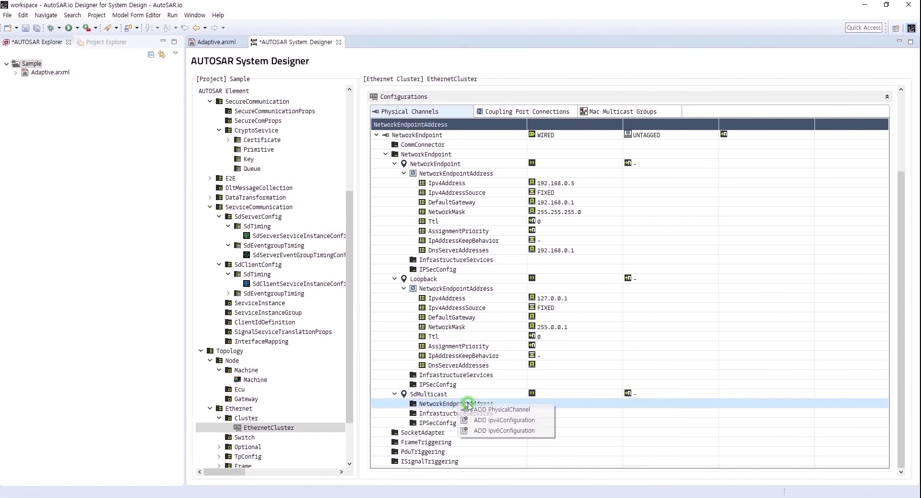
click(494, 420)
double_click(441, 406)
Set the SdMulticast endpoint's Ipv4Address to 224.0.0.1 and its Ipv4AddressSource to FIXED
click(561, 388)
click(565, 392)
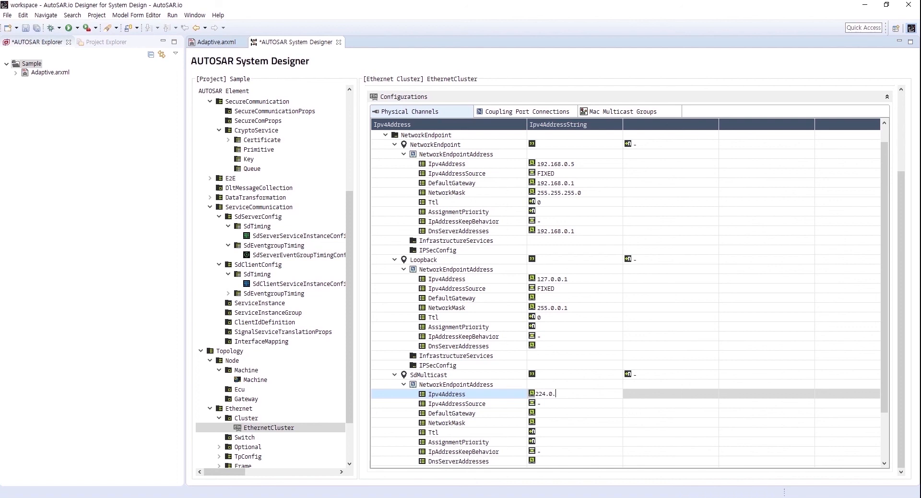
text(224.0.0.1)
click(550, 404)
click(605, 403)
click(619, 403)
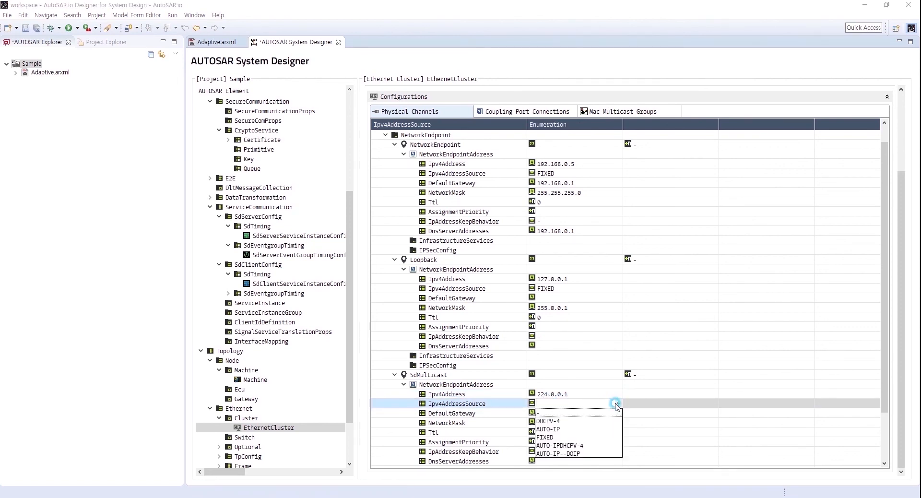
click(551, 437)
click(563, 417)
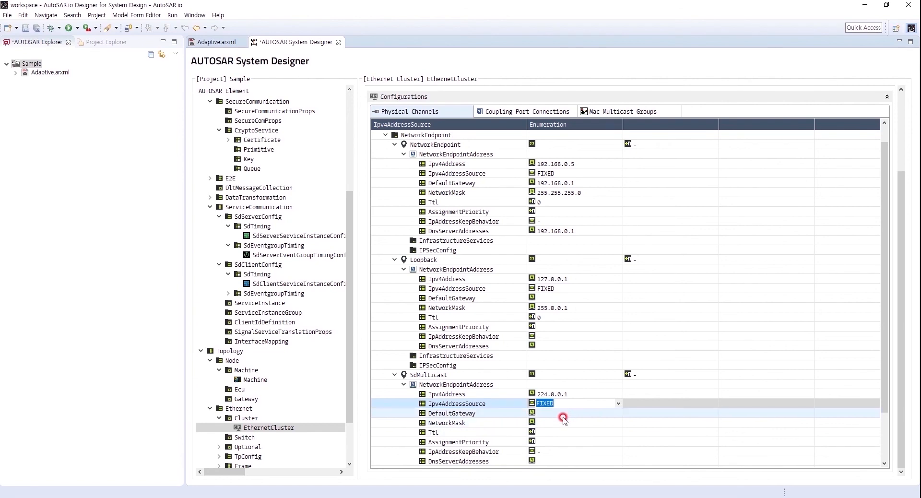
Set the SdMulticast endpoint's Ttl to 0 and save the system design
click(552, 432)
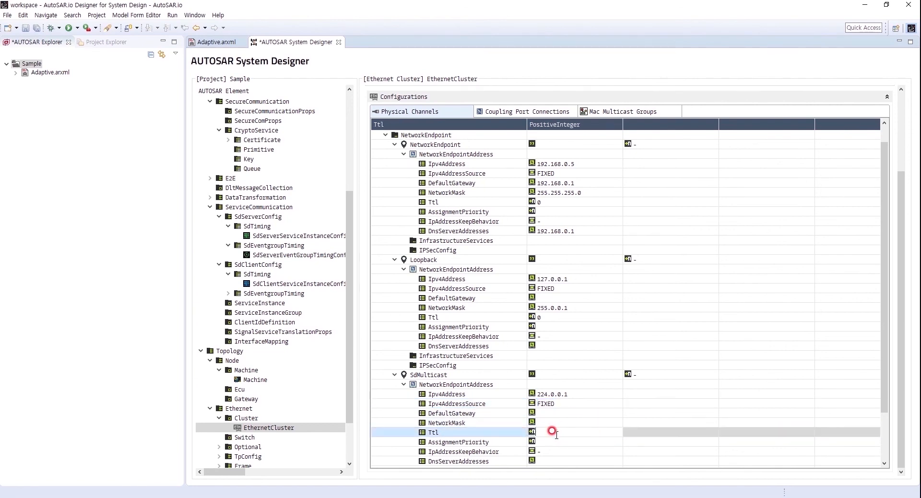
click(563, 430)
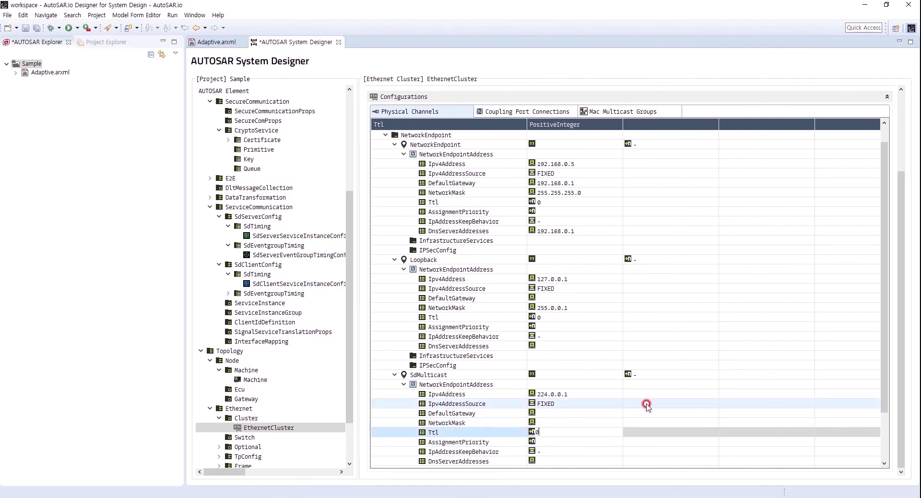
click(700, 413)
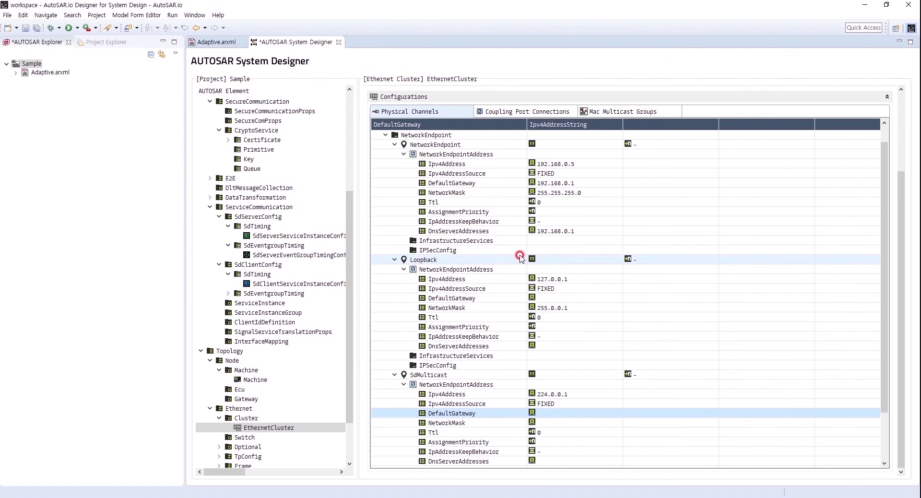
key(ctrl+s)
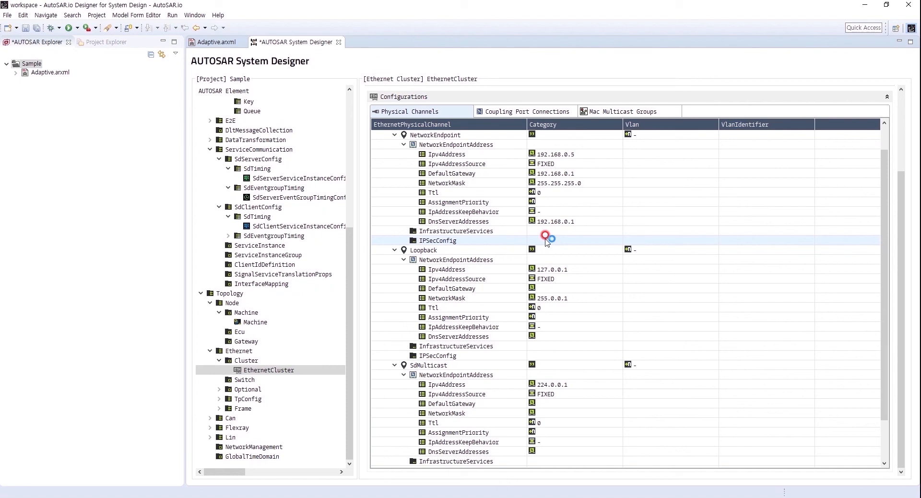
Open the topology's Machine design and add two Ethernet CommunicationConnector entries
click(254, 322)
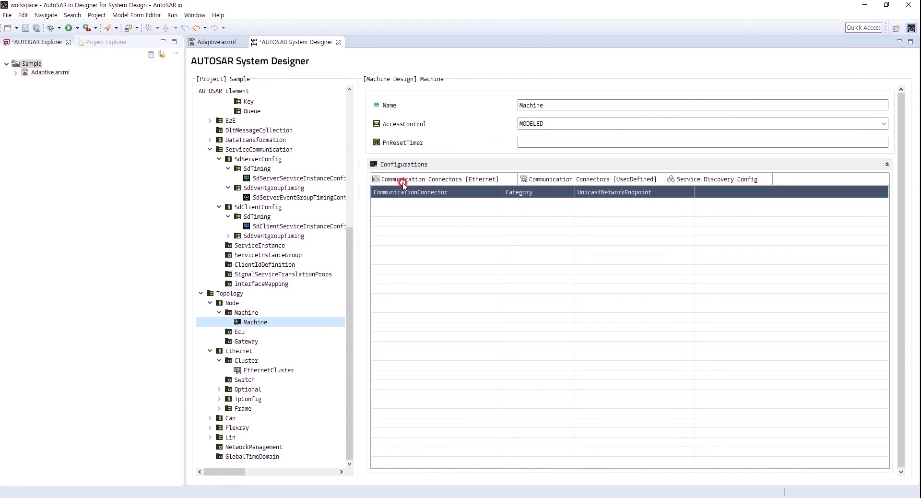
right_click(418, 212)
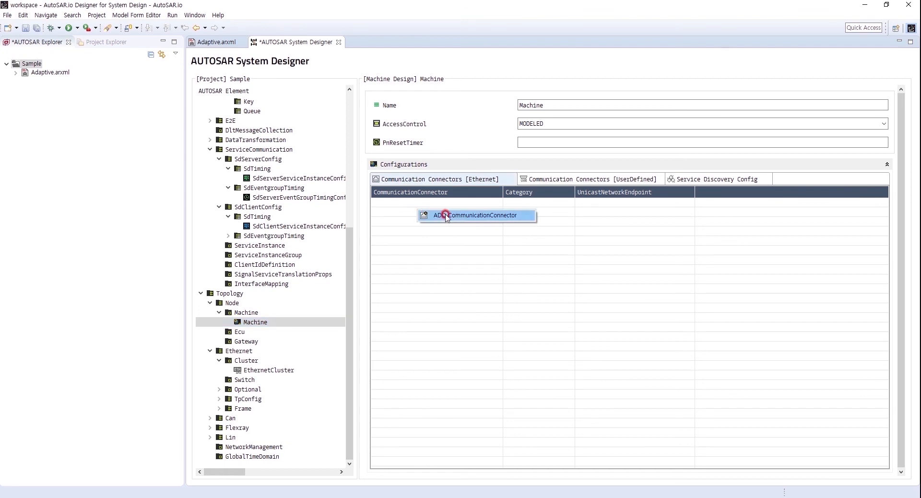
click(456, 217)
right_click(419, 221)
click(456, 228)
Rename the Machine's first Ethernet communication connector as Endpoint and set its Category to WIRED
click(417, 203)
click(416, 203)
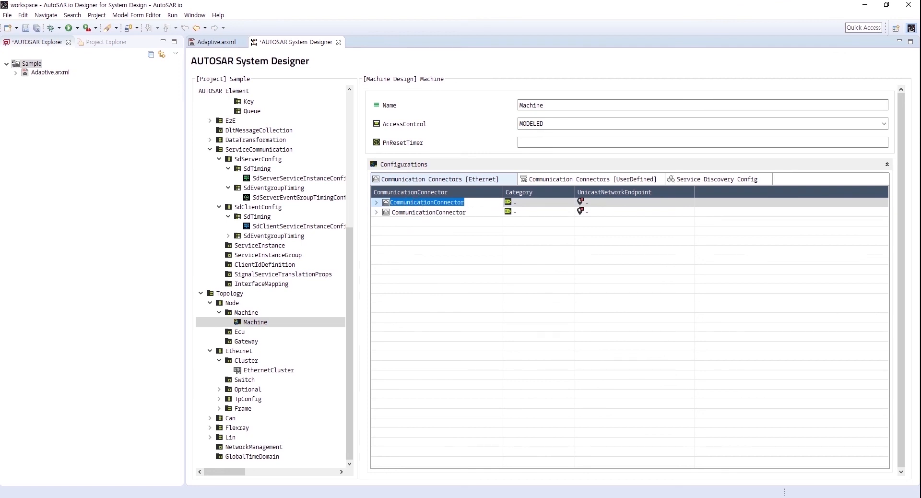
text(Endpoint)
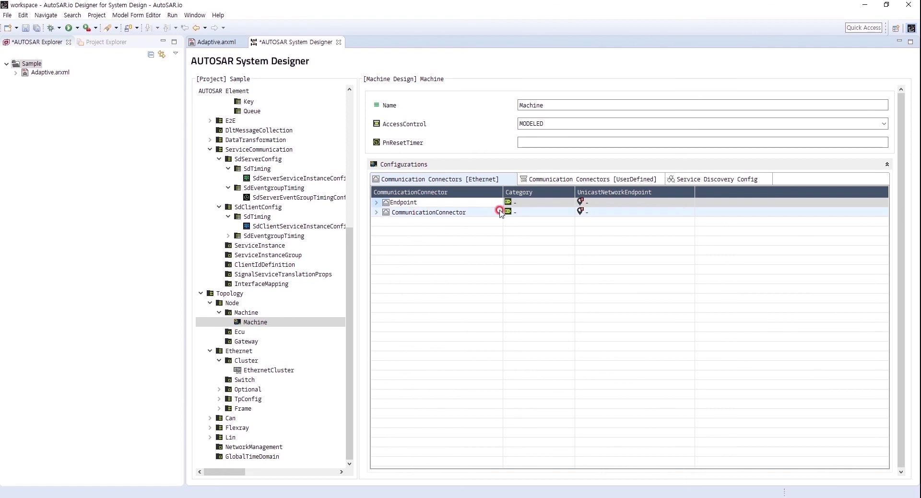
click(539, 201)
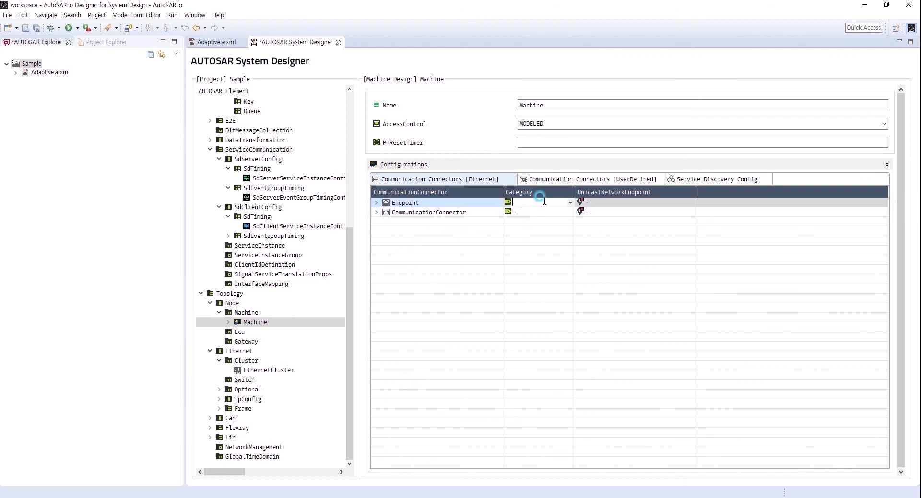
click(571, 202)
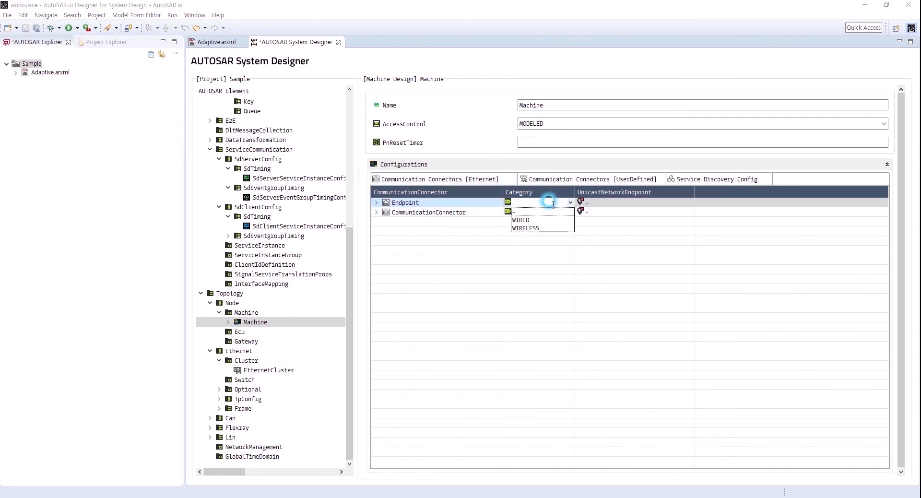
click(529, 220)
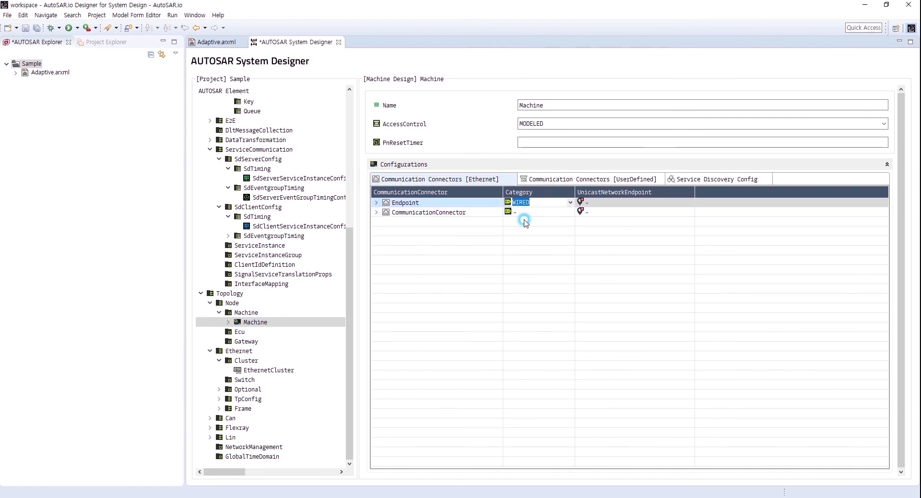
Set the Endpoint connector's UnicastNetworkEndpoint to NetworkEndpoint - 192.168.0.5
click(591, 203)
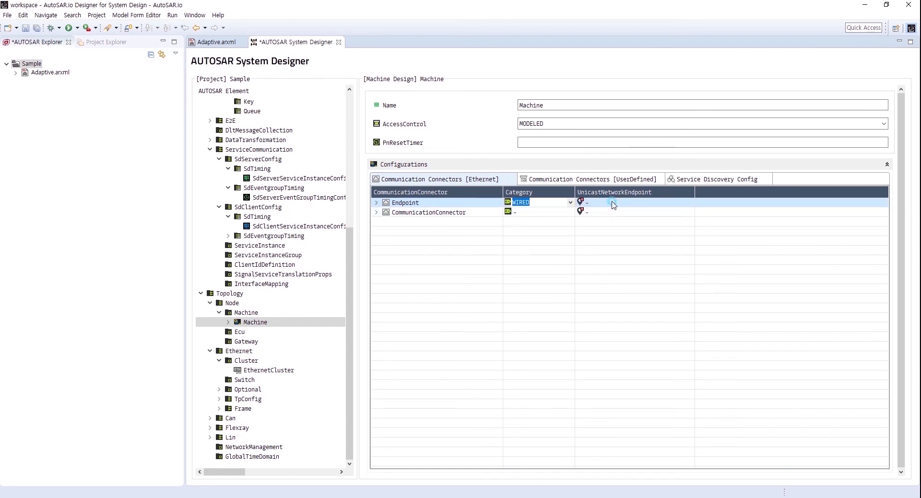
click(667, 202)
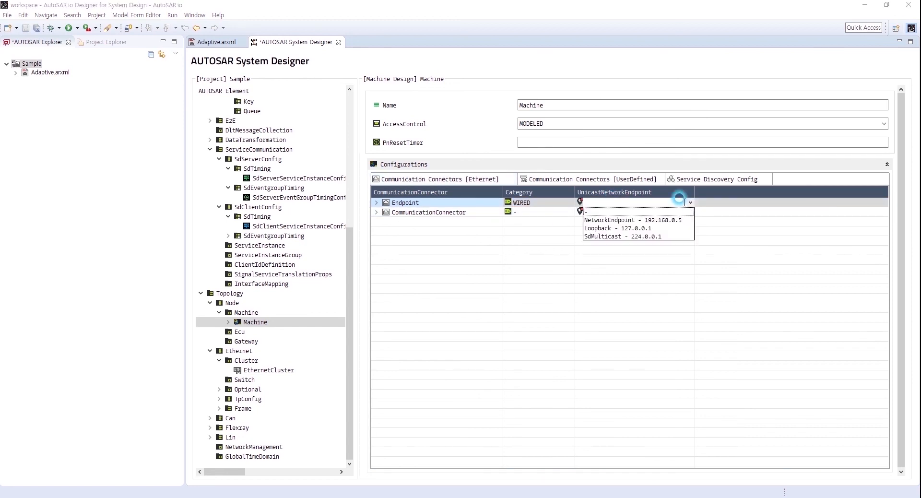
click(662, 220)
click(653, 241)
Rename the Machine's second Ethernet communication connector as Localhost and set its Category to WIRED
click(438, 214)
click(446, 213)
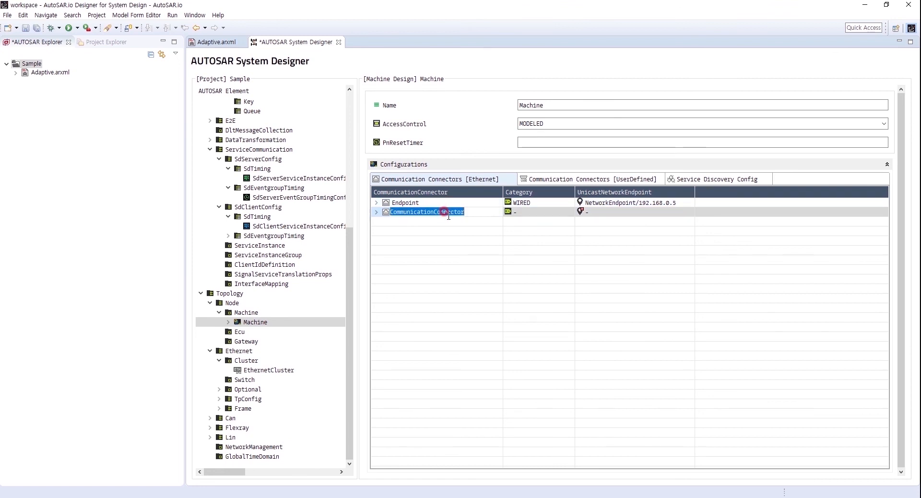
text(Lo)
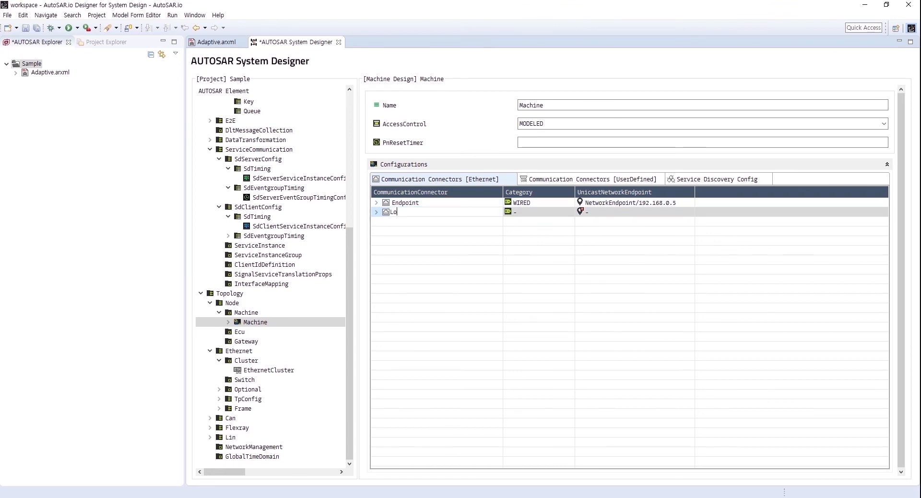
text(calhost)
click(448, 216)
click(538, 212)
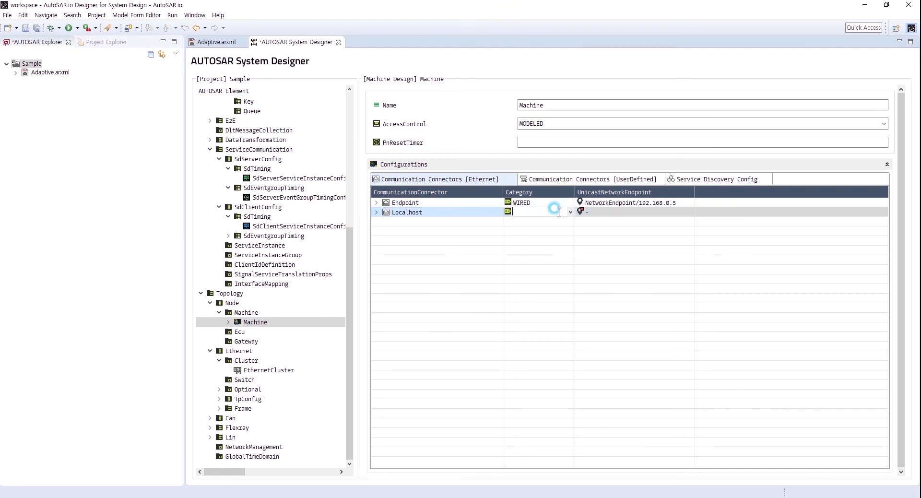
click(570, 212)
click(528, 229)
Set the Localhost connector's UnicastNetworkEndpoint to Loopback - 127.0.0.1
click(623, 211)
click(690, 212)
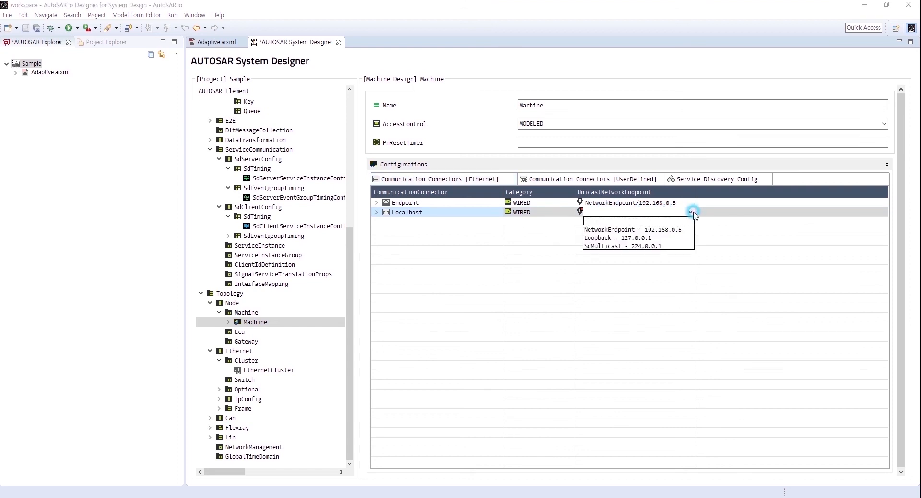
click(648, 238)
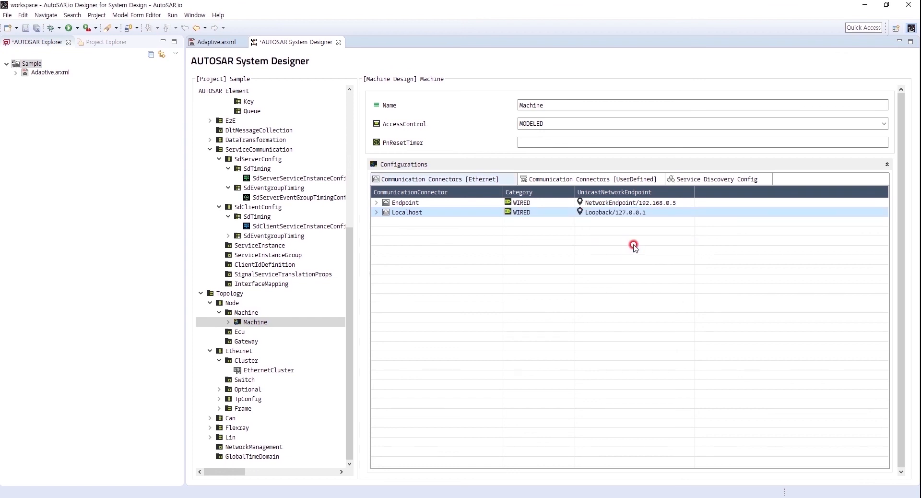
Add a ServiceDiscoverConfig entry to the Machine's Service Discovery Config
click(717, 180)
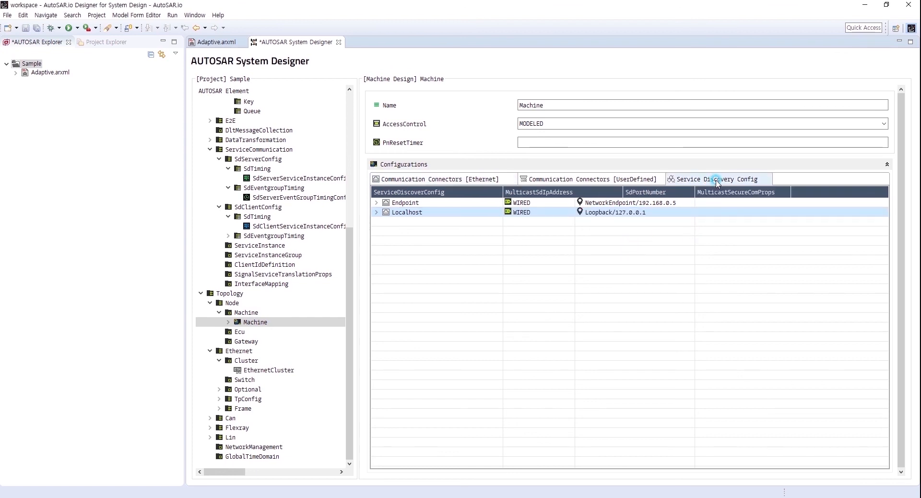
click(721, 181)
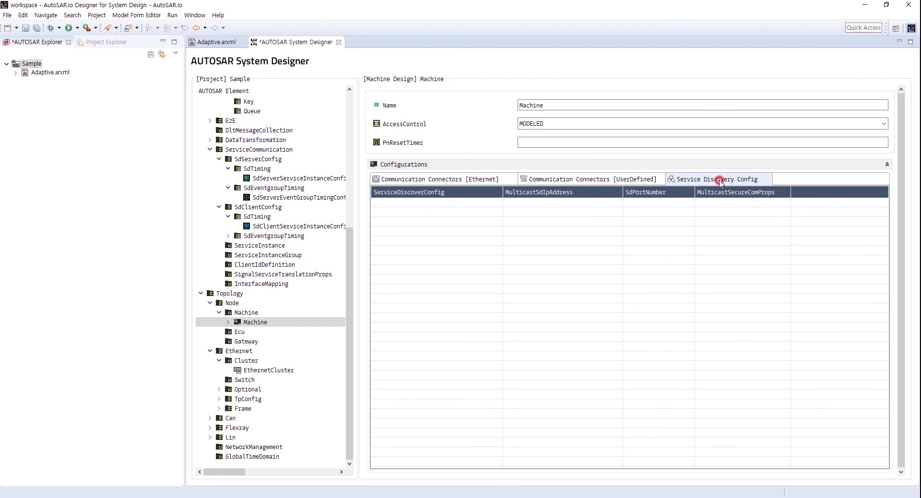
right_click(435, 219)
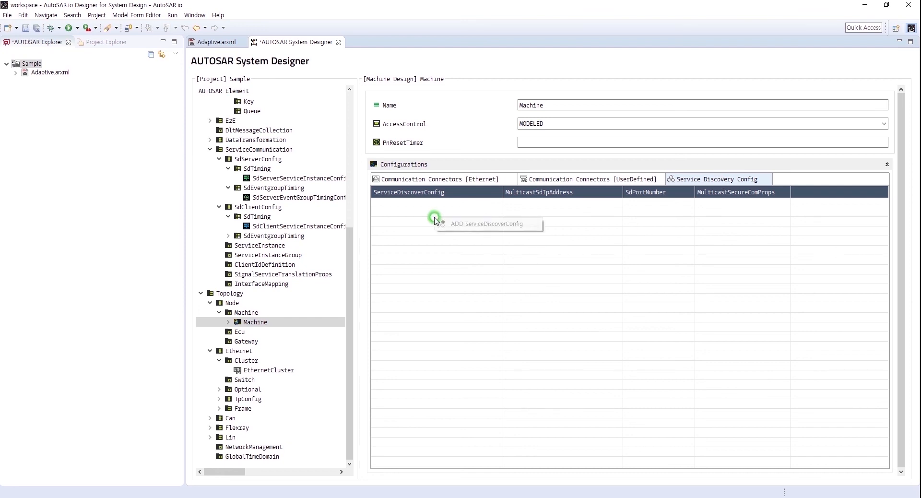
click(481, 224)
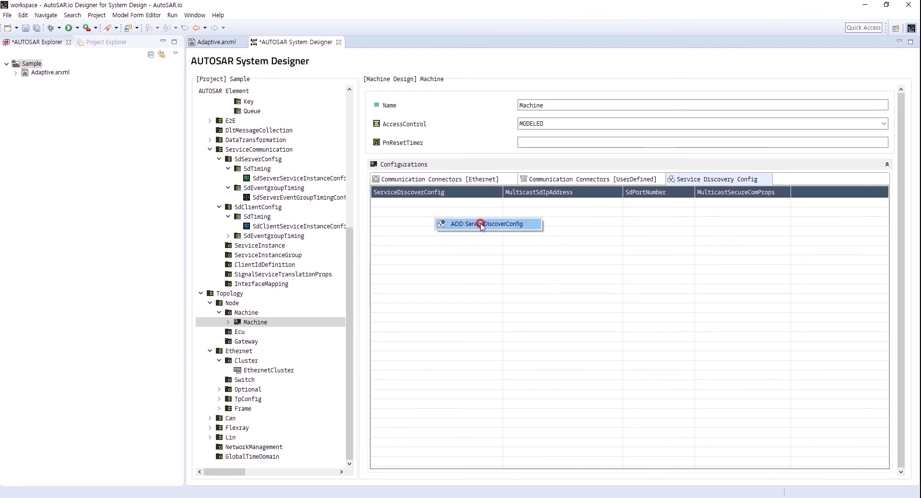
Set the SOME/IP-SD entry's MulticastSdIpAddress to SdMulticast - 224.0.0.1 and its SdPortNumber to 30490
click(528, 203)
click(547, 203)
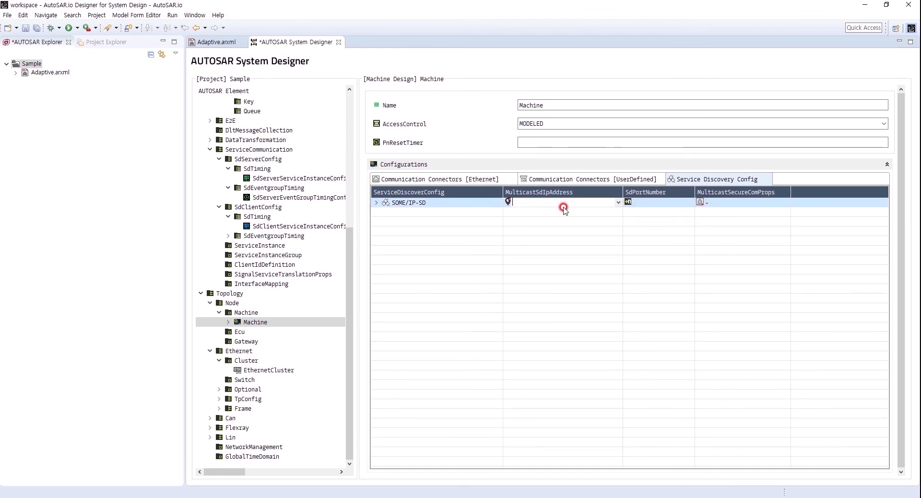
click(619, 202)
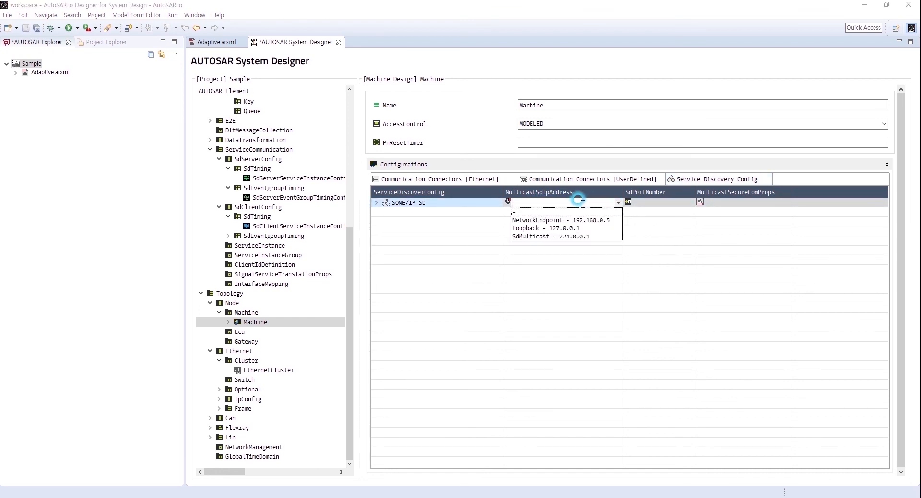
click(541, 236)
click(661, 204)
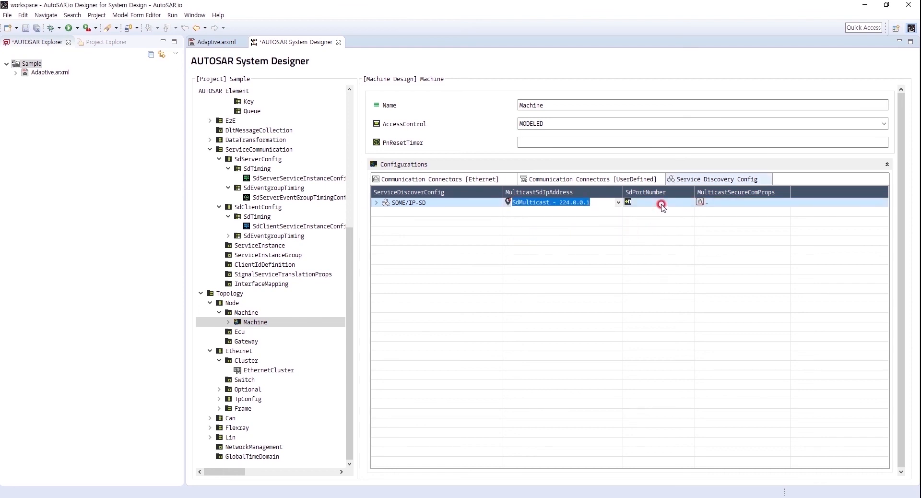
click(661, 204)
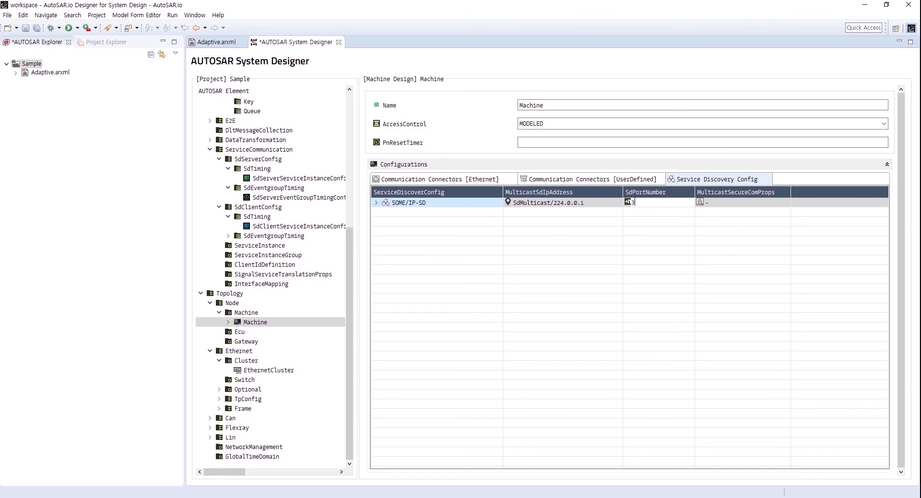
click(611, 239)
click(612, 239)
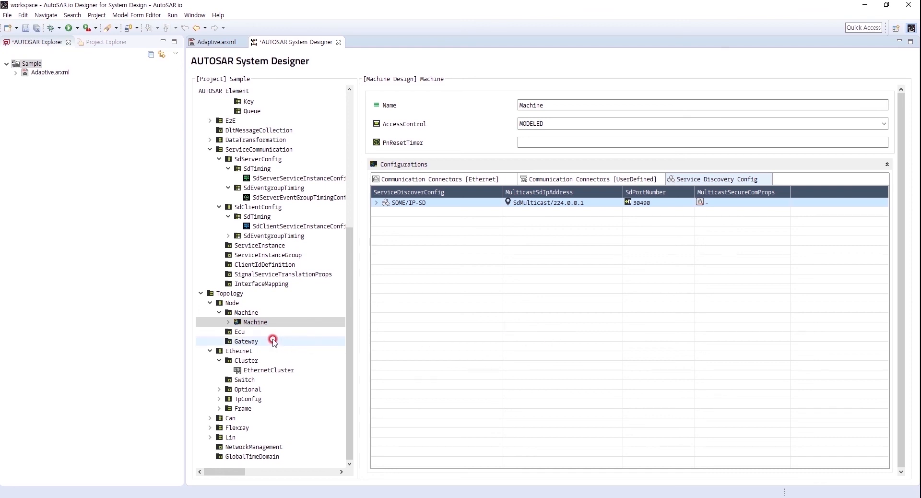
Open the SYSTEM element and reference /System/Machine under the Machine node of its Fibex elements
scroll(273, 341, up, 7)
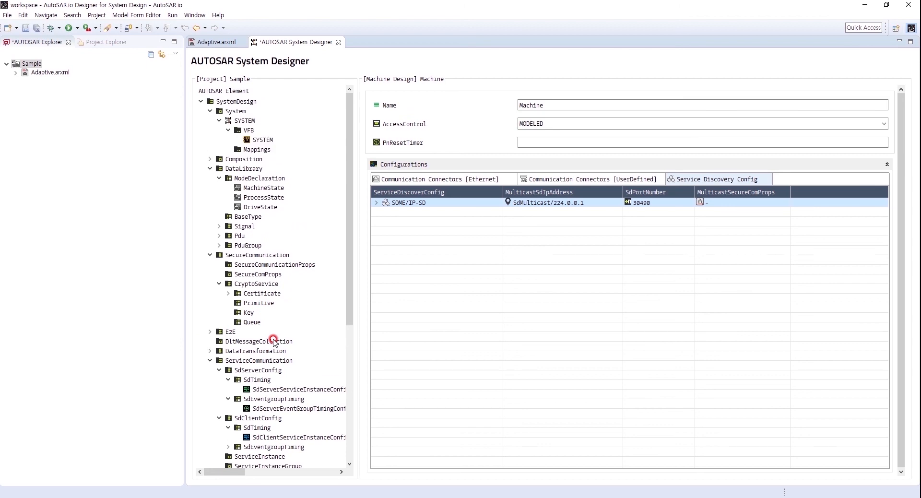
click(245, 120)
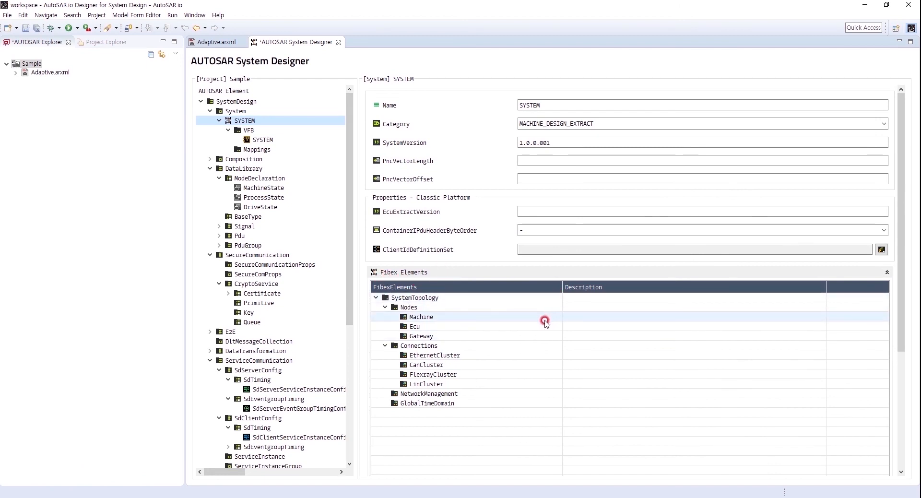
click(421, 314)
click(421, 315)
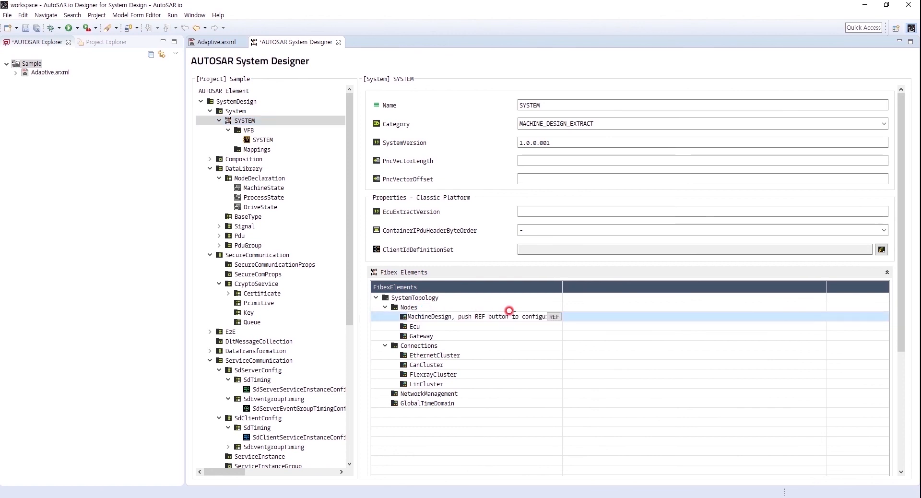
click(554, 318)
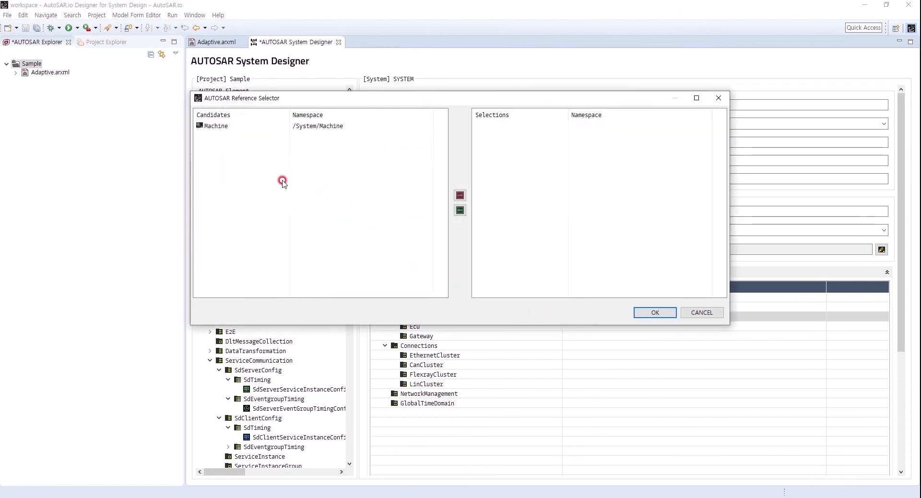
click(232, 125)
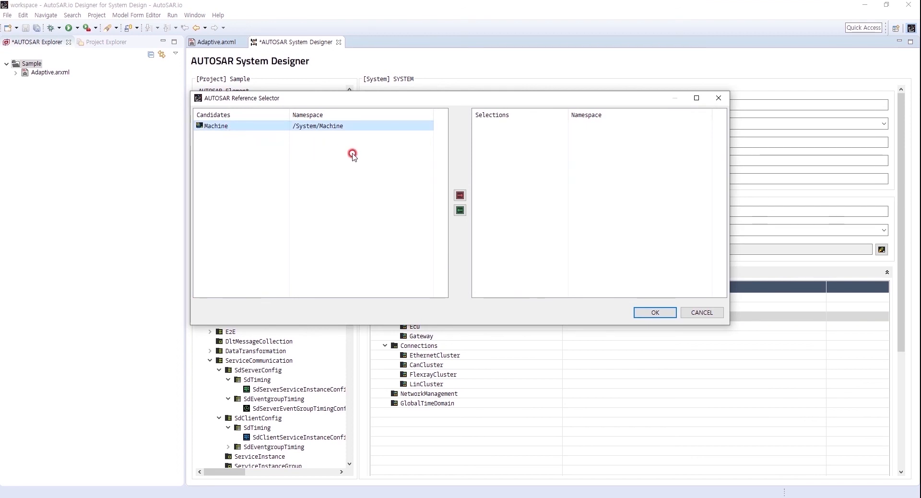
click(459, 196)
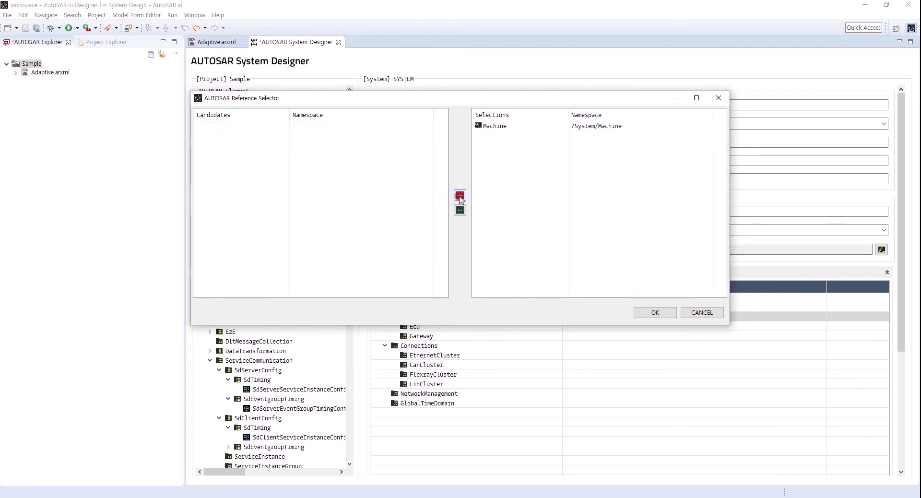
click(655, 313)
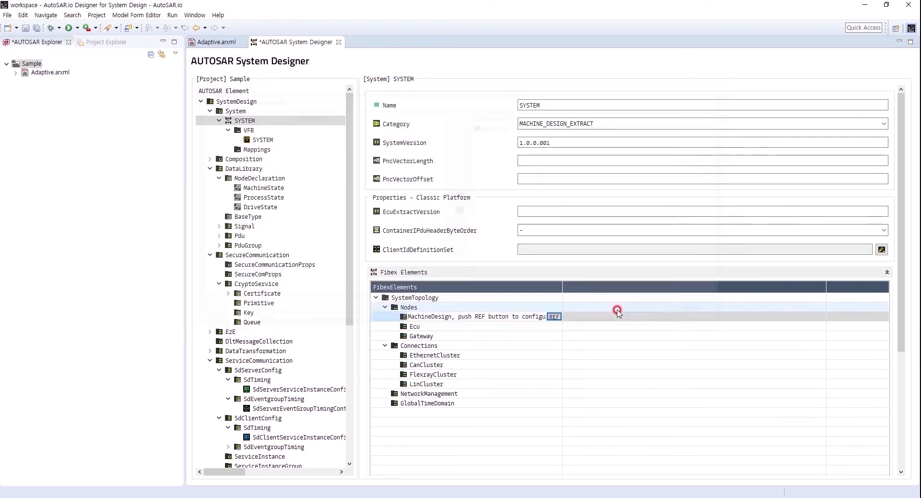
Reference /System/EthernetCluster under the Fibex connections of SYSTEM and expand the Machine and EthernetCluster entries
click(501, 359)
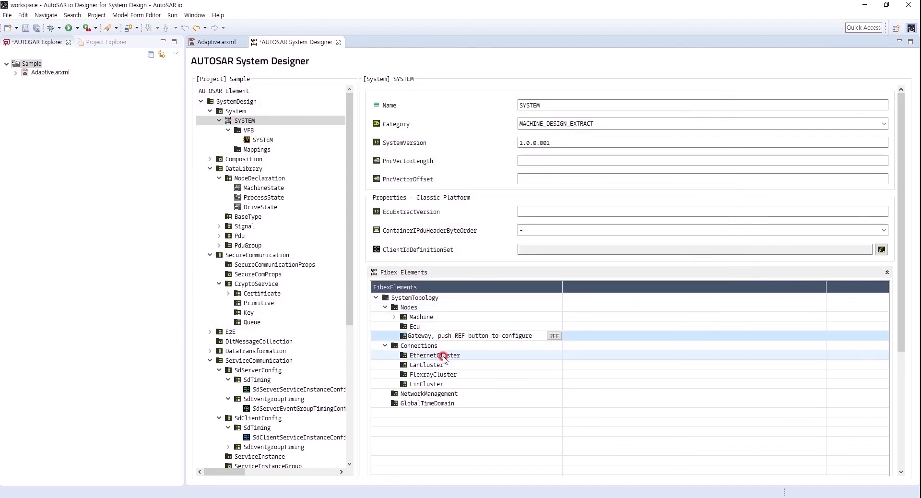
click(530, 356)
click(555, 356)
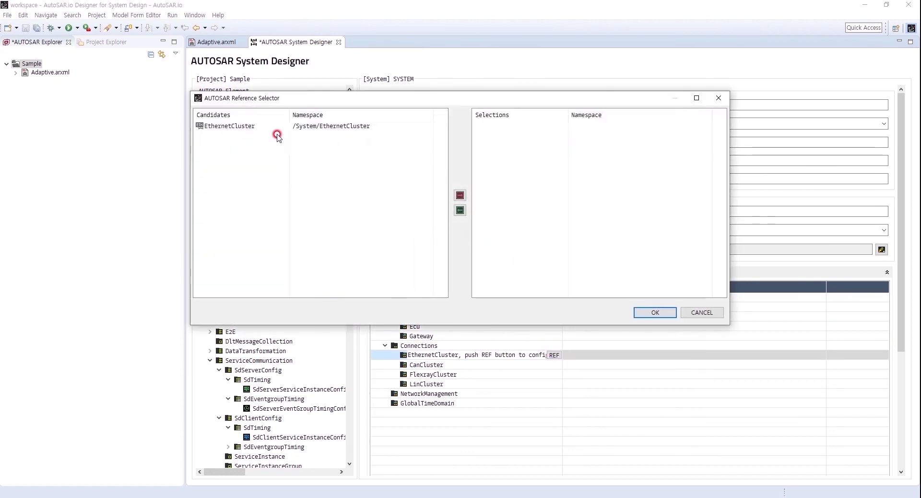
click(262, 129)
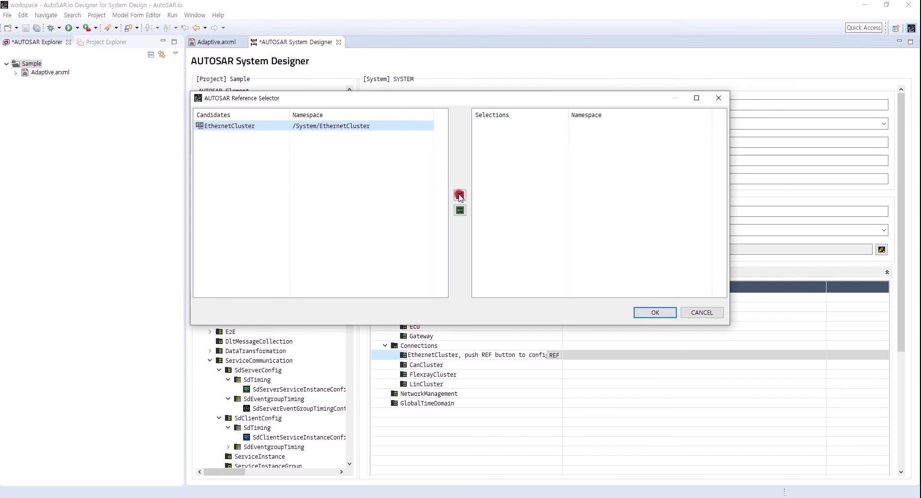
click(460, 195)
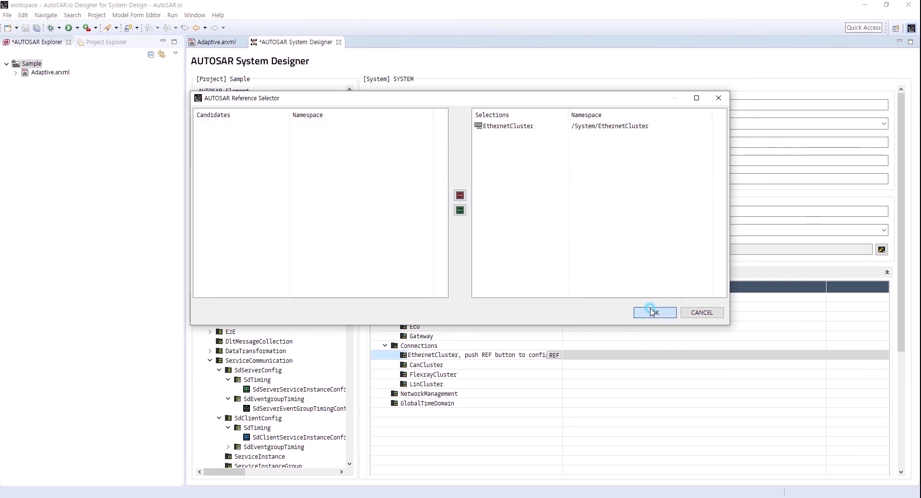
click(653, 312)
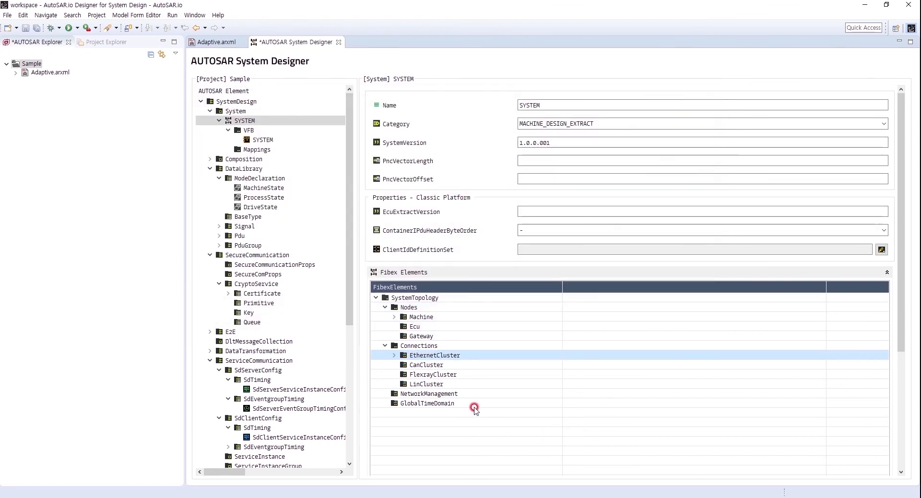
click(394, 316)
click(401, 366)
click(396, 364)
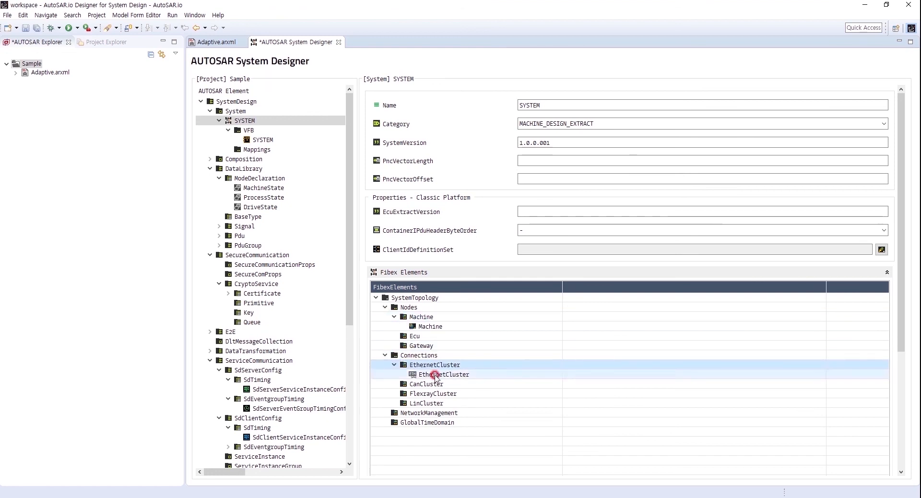